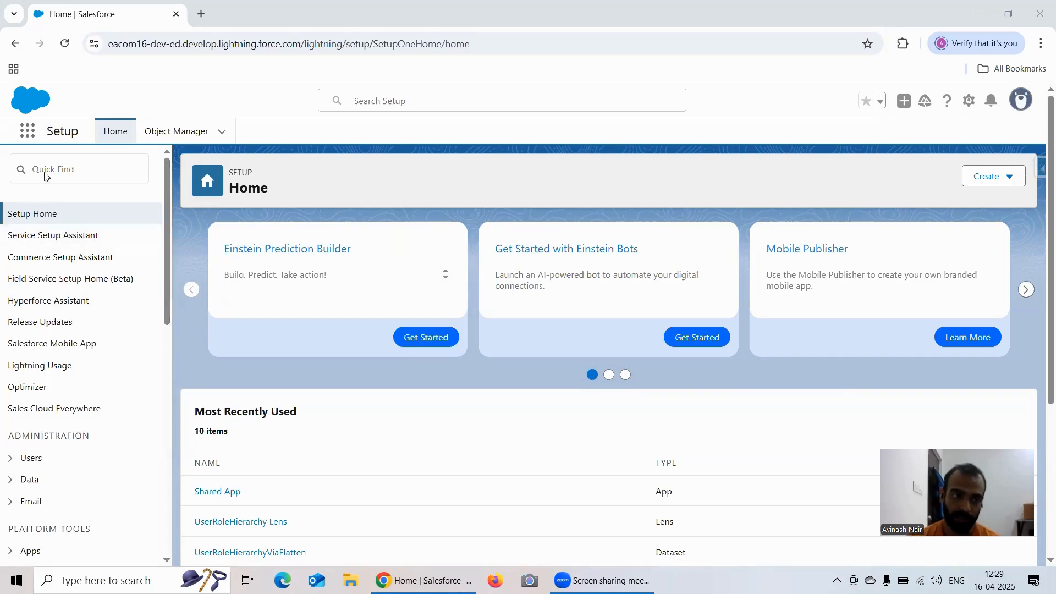
# Open the Free Session 16 recipe from the Dataflows & Recipes list in the CRM Analytics Data Manager.
pyautogui.click(28, 132)
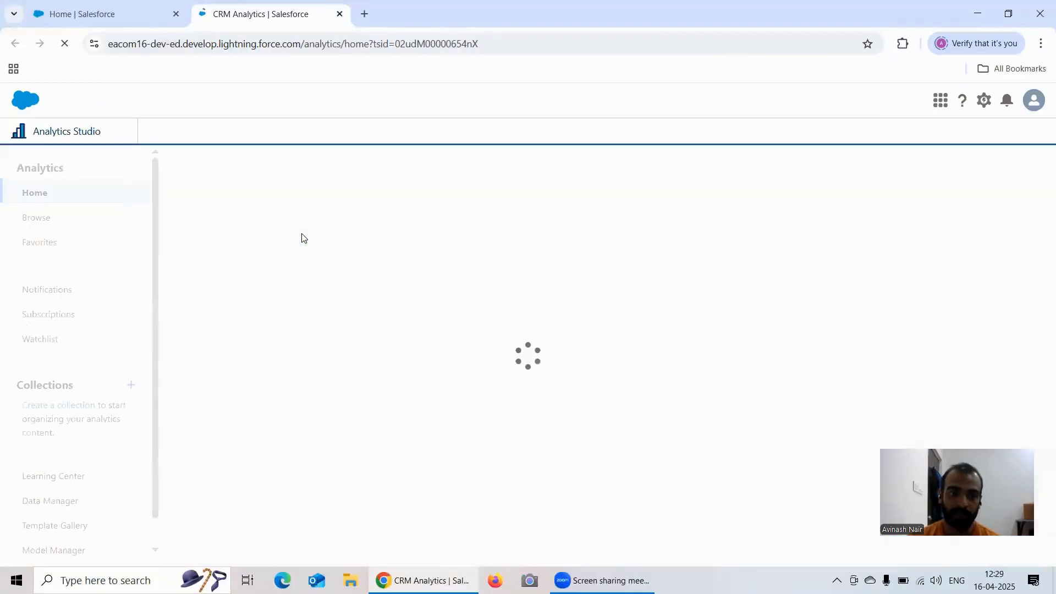
pyautogui.click(66, 502)
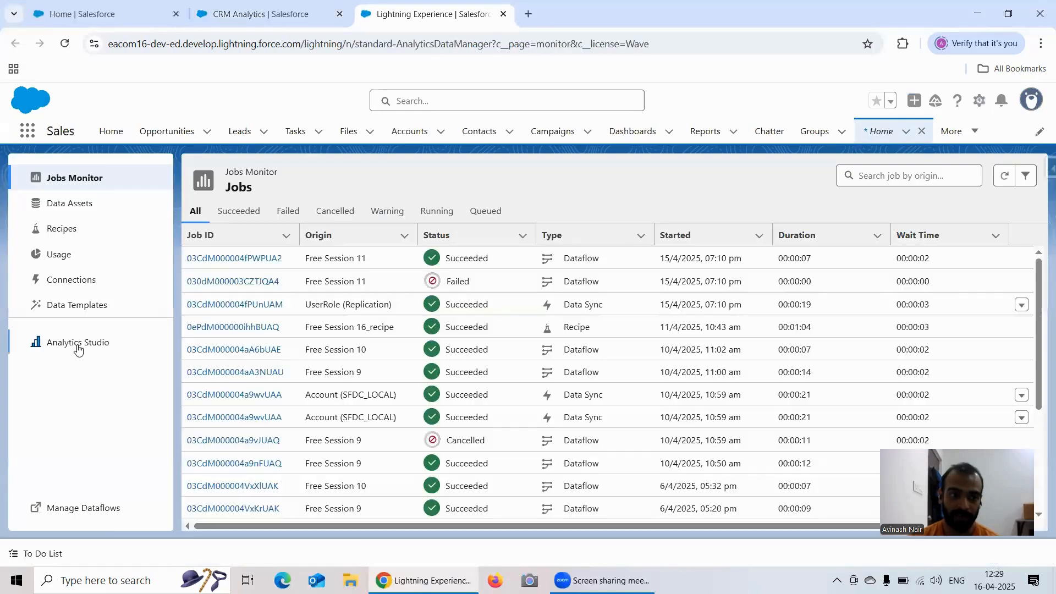
pyautogui.click(95, 509)
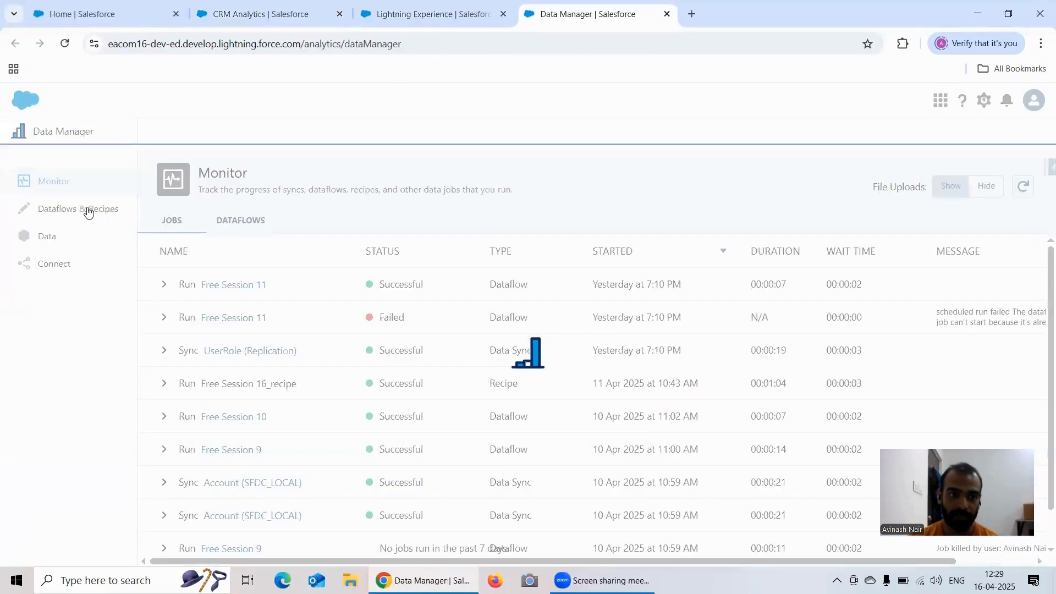
pyautogui.click(88, 209)
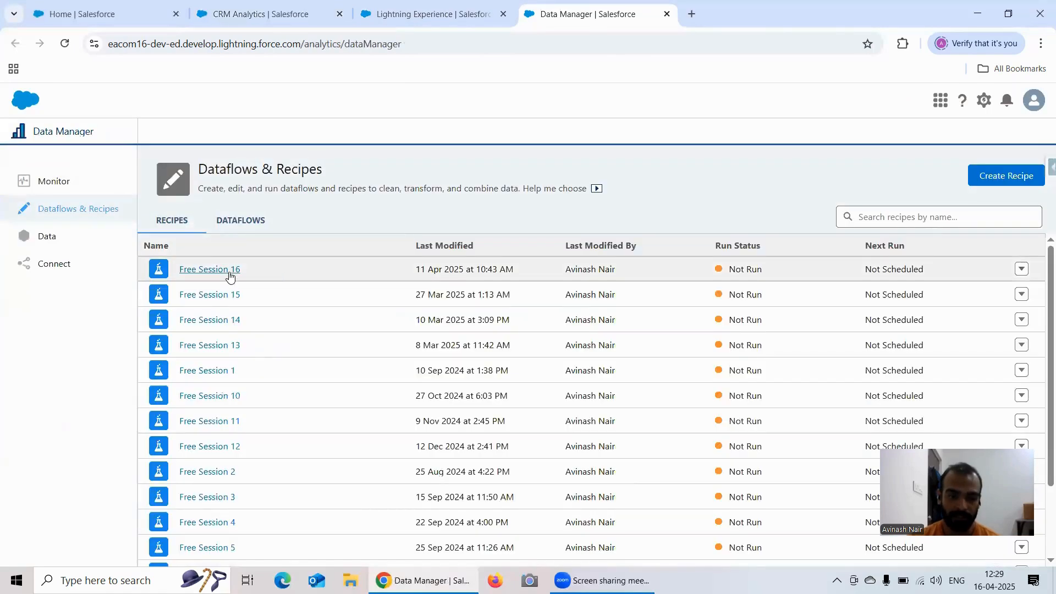
pyautogui.click(230, 272)
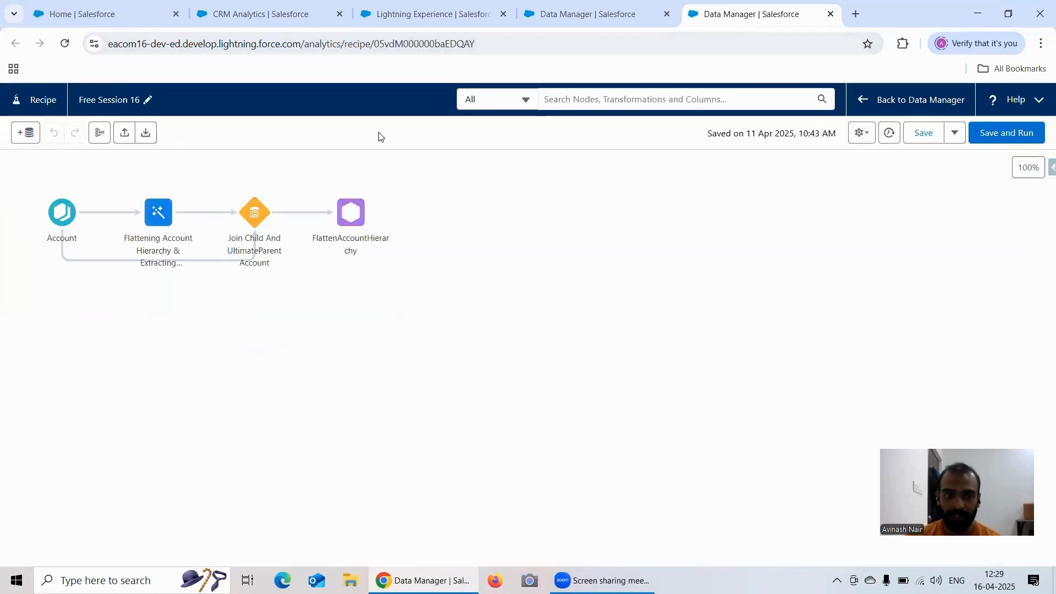
# Create a new blank recipe from the Data Manager's recipe list and return to the Free Session 16 recipe.
pyautogui.click(542, 22)
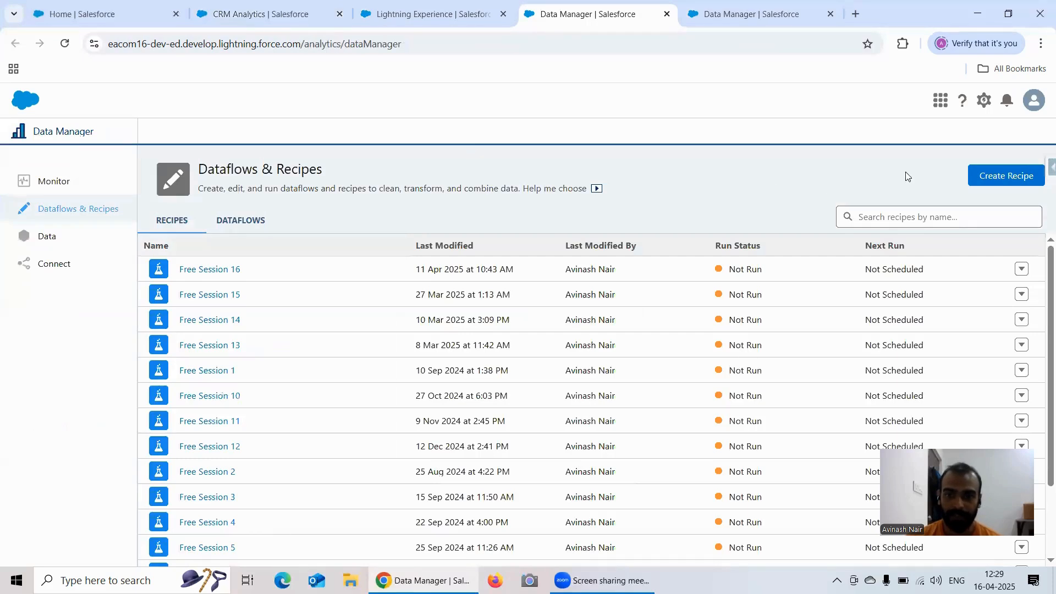
pyautogui.click(1016, 176)
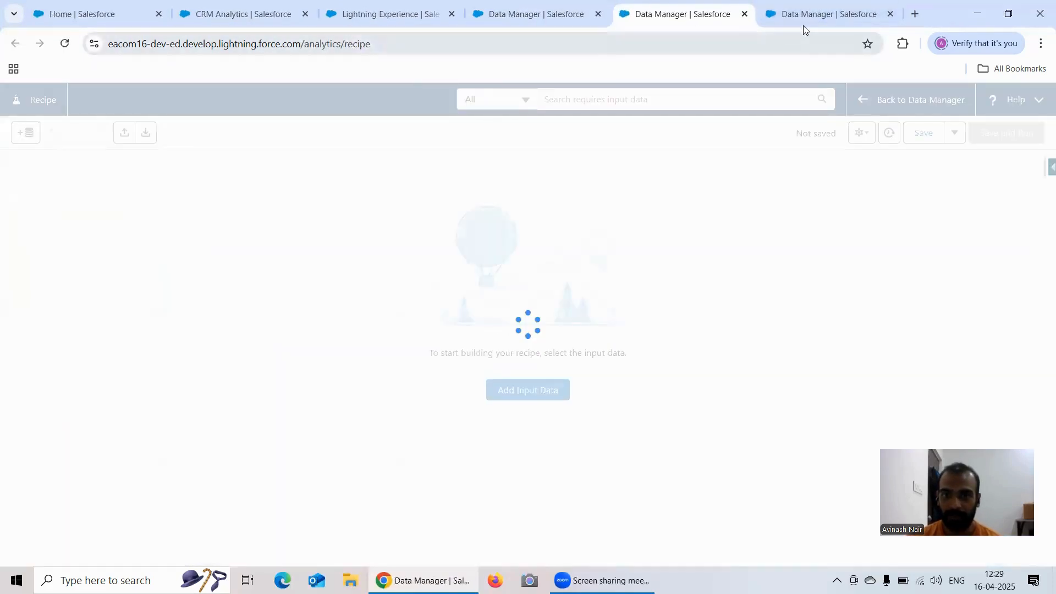
pyautogui.click(801, 21)
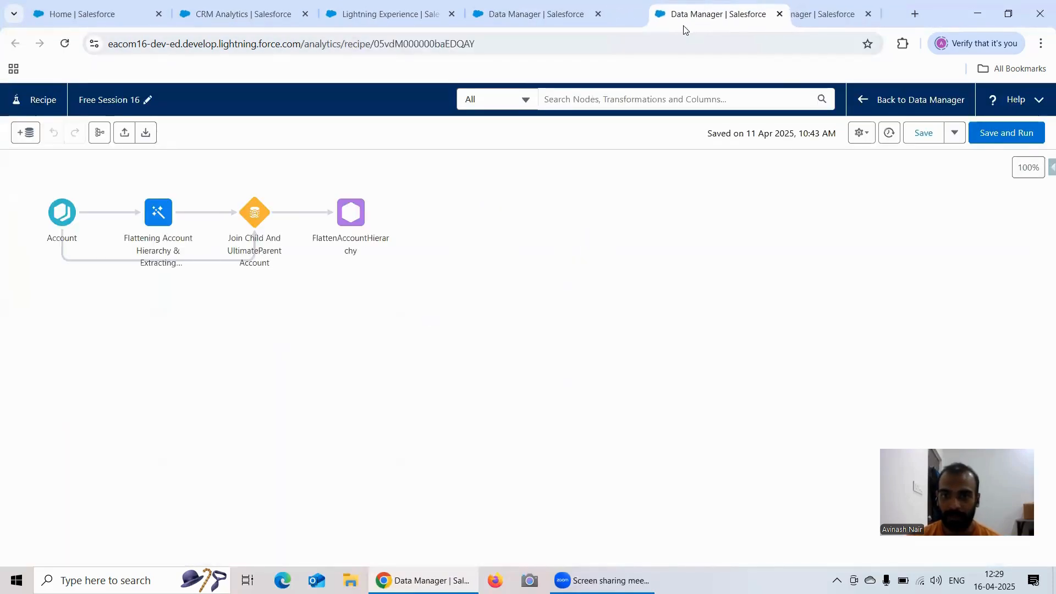
# Open the Free Session 11 dataflow from the Data Manager and auto-arrange its nodes.
pyautogui.click(556, 22)
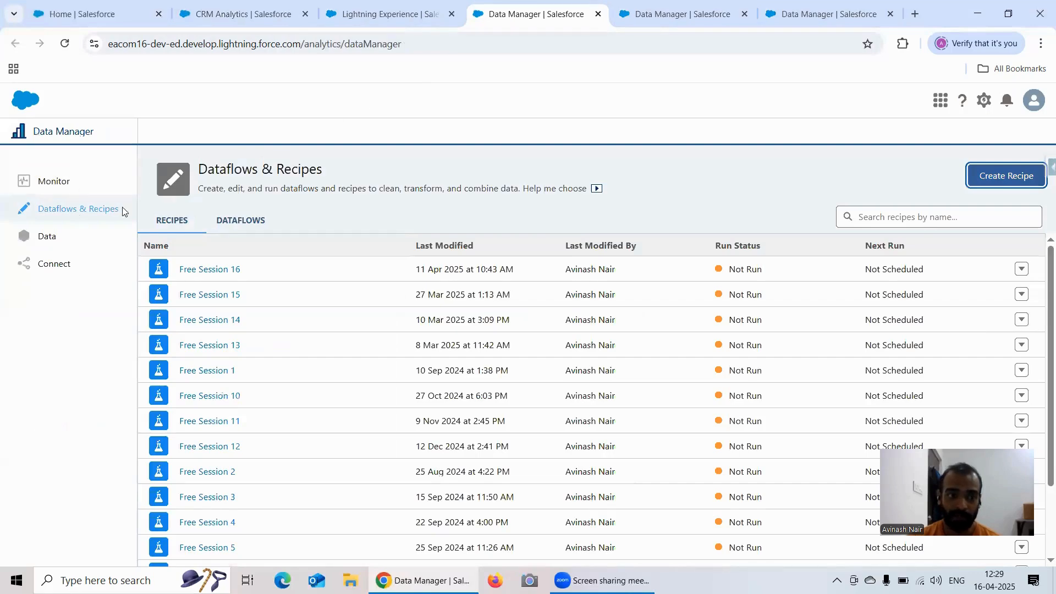
pyautogui.click(245, 220)
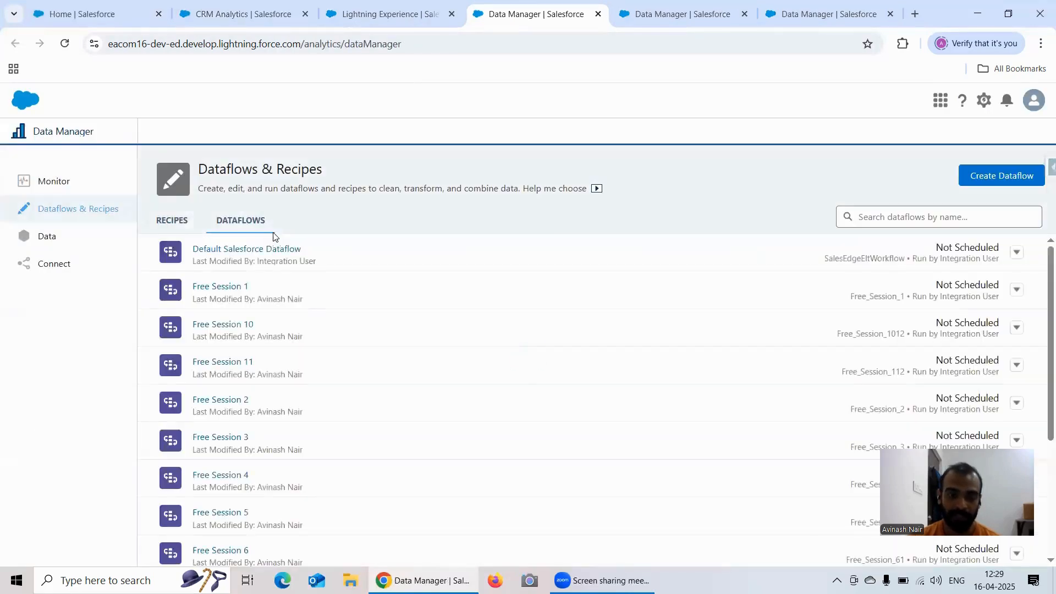
pyautogui.scroll(-3, 333, 349)
pyautogui.scroll(3, 337, 349)
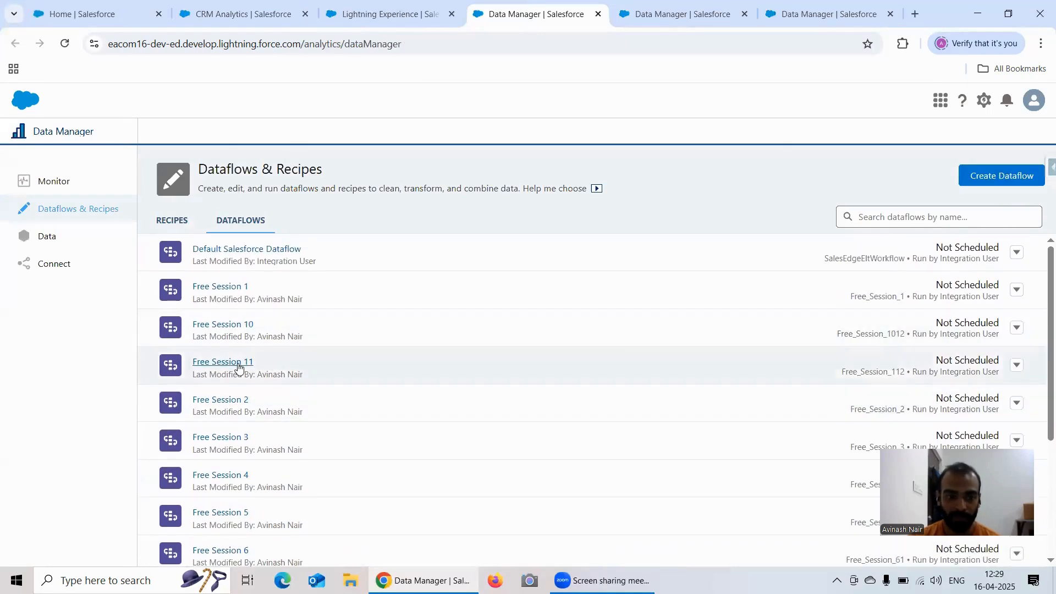
pyautogui.click(231, 362)
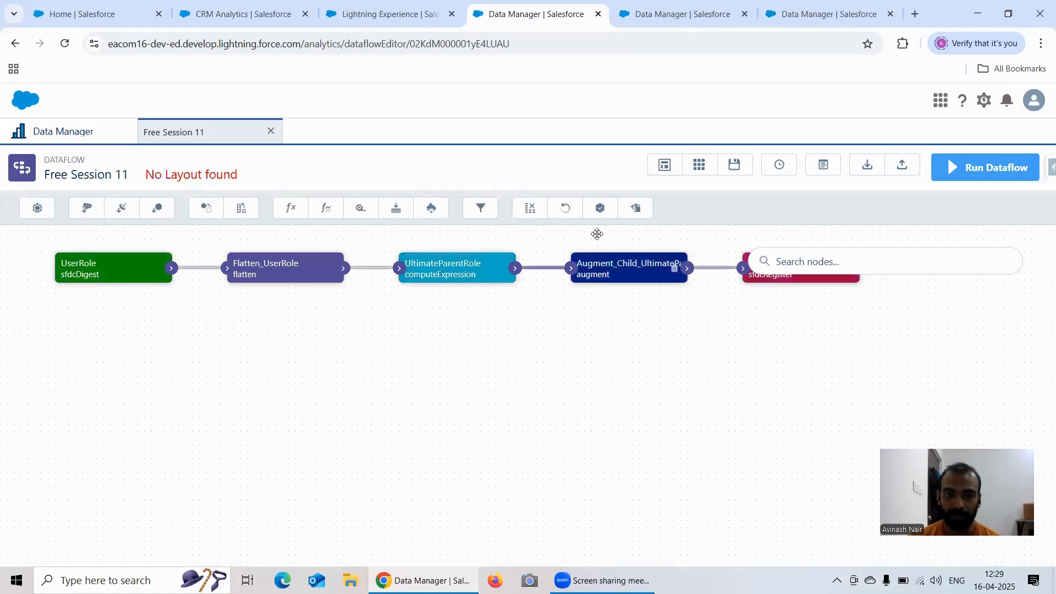
pyautogui.click(665, 165)
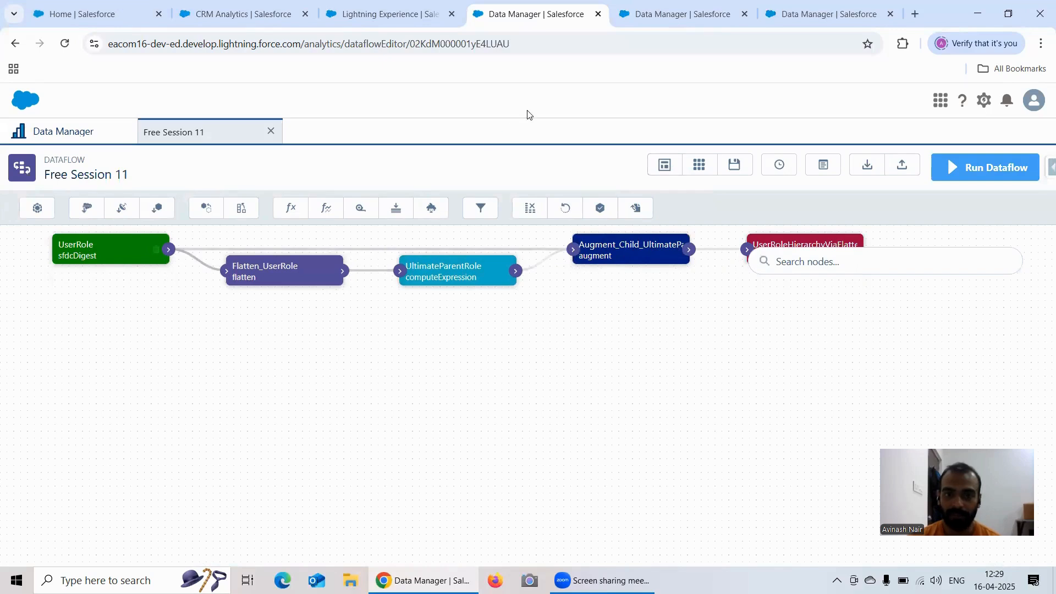
# Start adding input data to the blank recipe and limit the source list to Salesforce Objects.
pyautogui.click(786, 17)
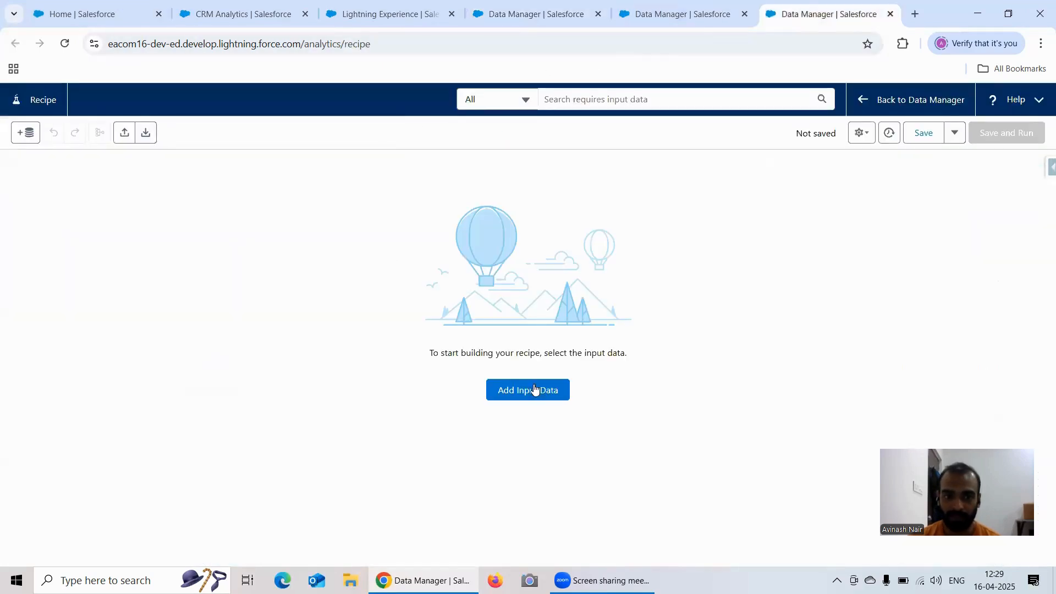
pyautogui.click(531, 388)
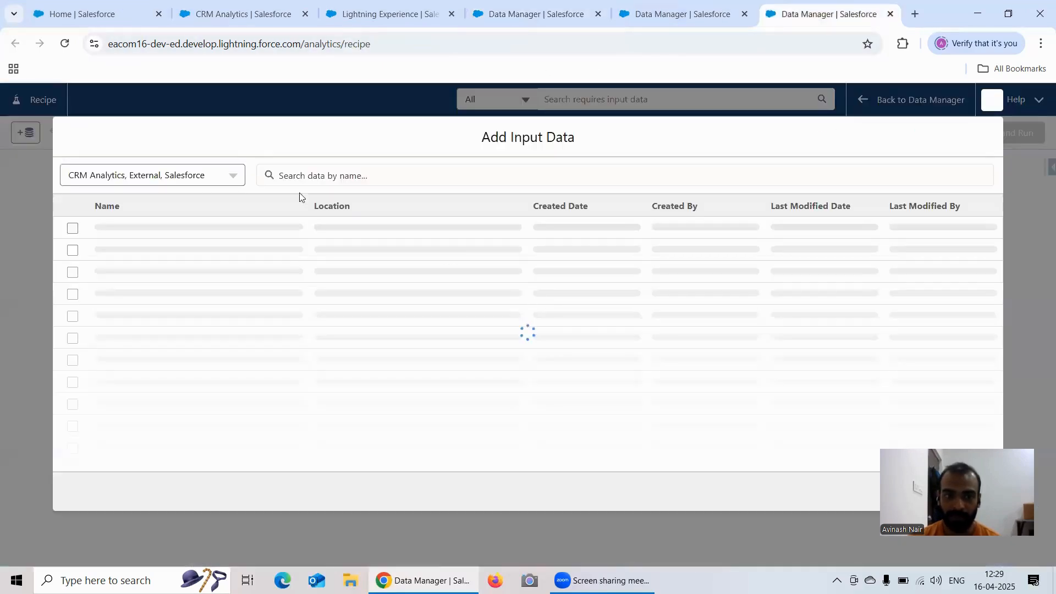
pyautogui.click(141, 177)
pyautogui.click(127, 221)
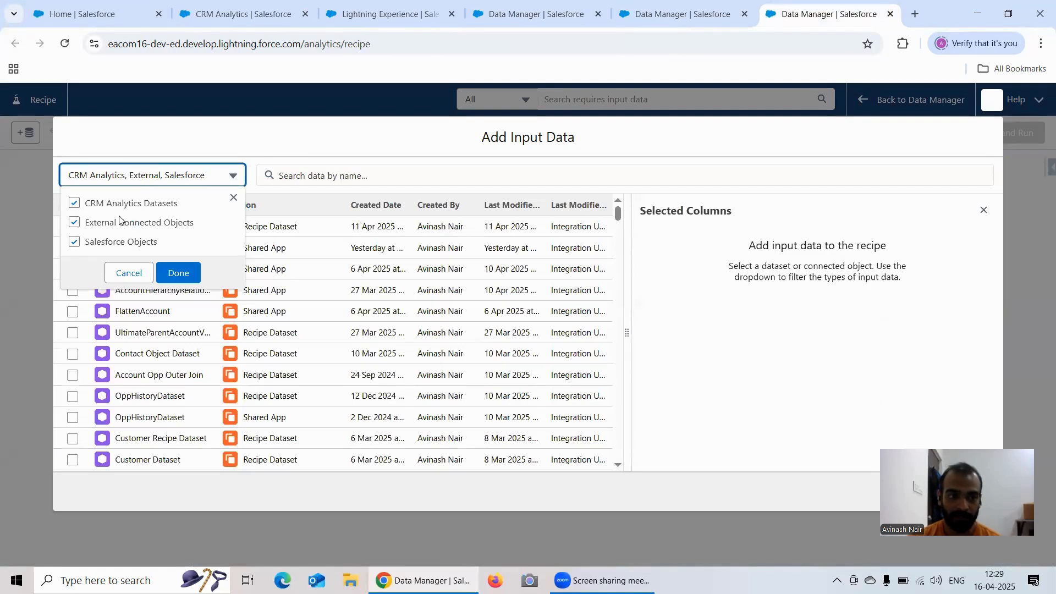
pyautogui.doubleClick(121, 204)
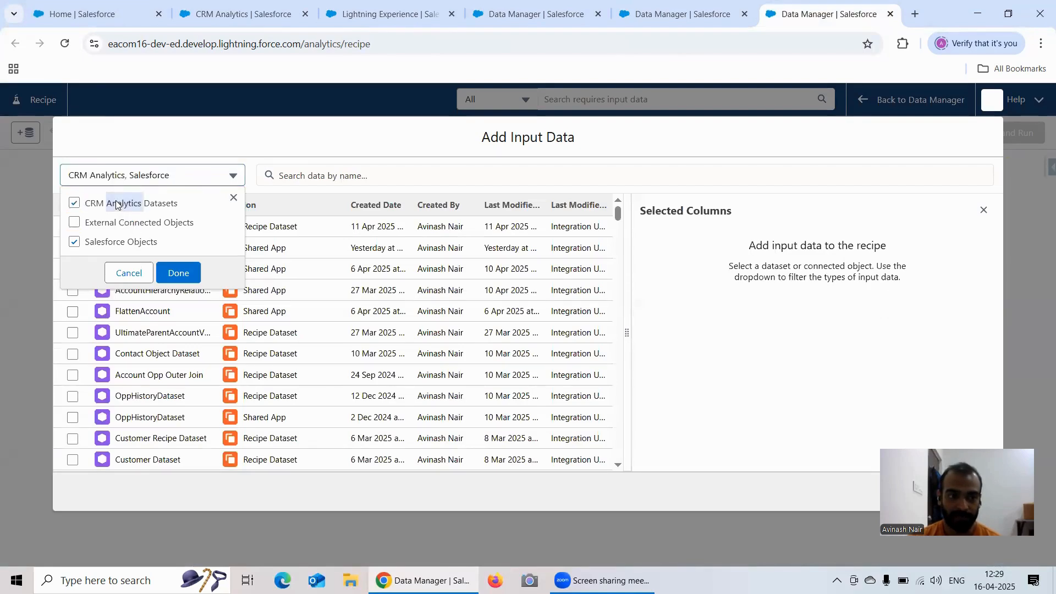
pyautogui.click(74, 204)
pyautogui.click(178, 273)
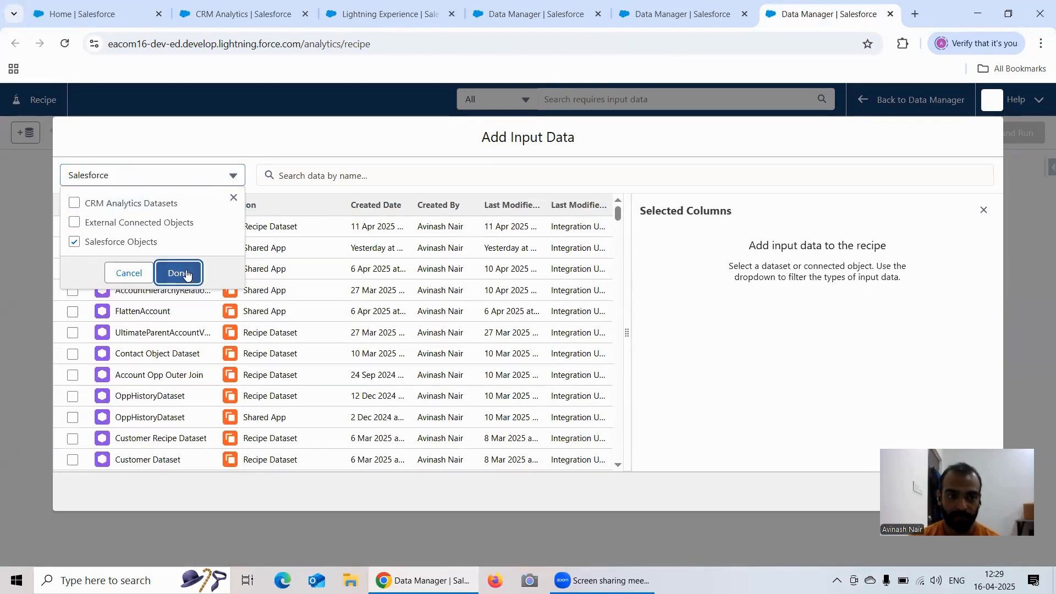
# Select the UserRole object as the recipe's input data.
pyautogui.click(335, 174)
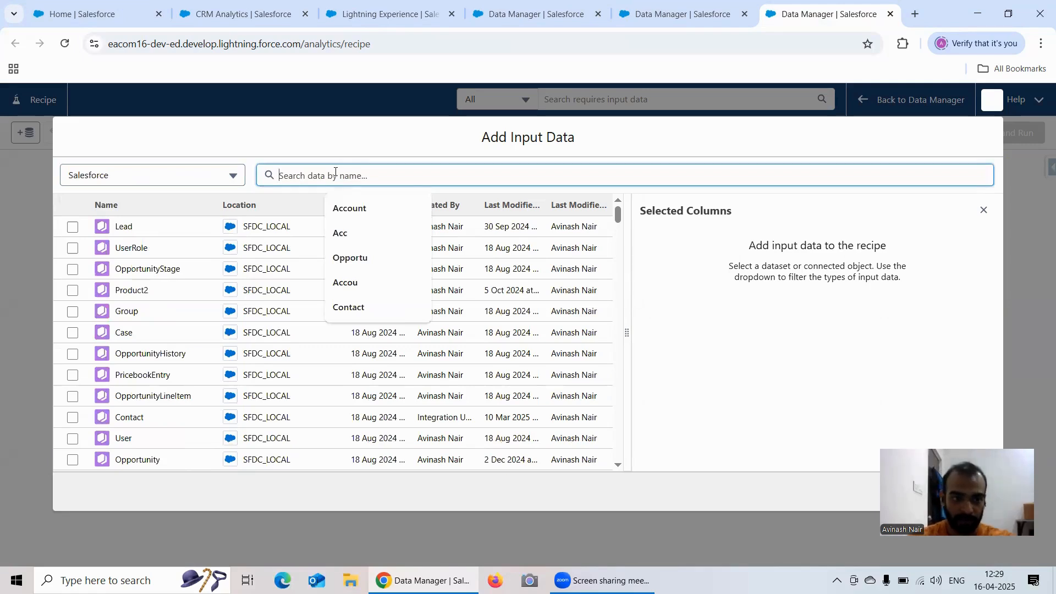
pyautogui.click(71, 249)
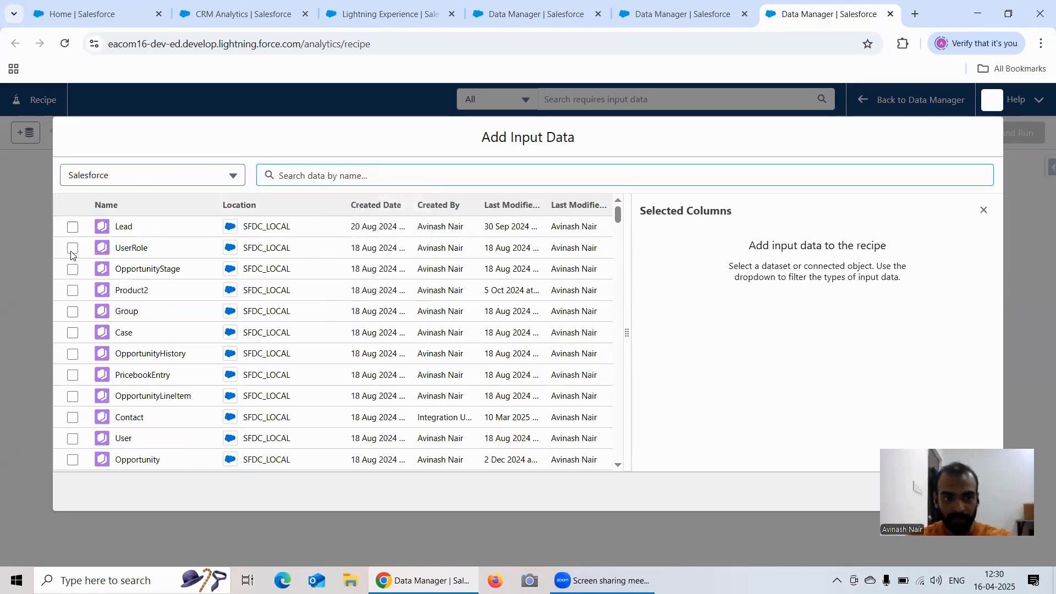
pyautogui.click(71, 252)
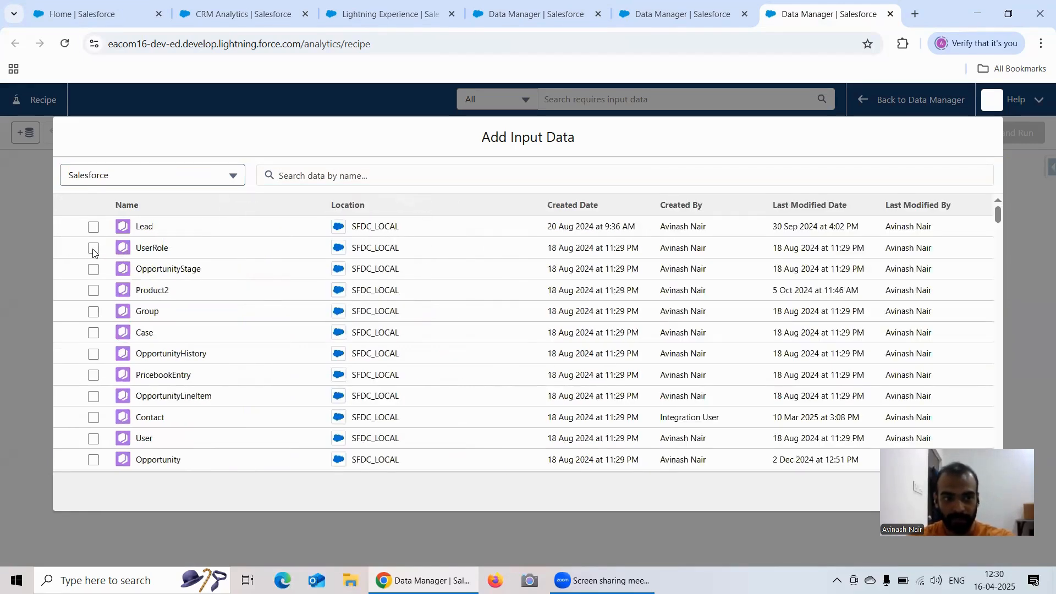
pyautogui.click(354, 256)
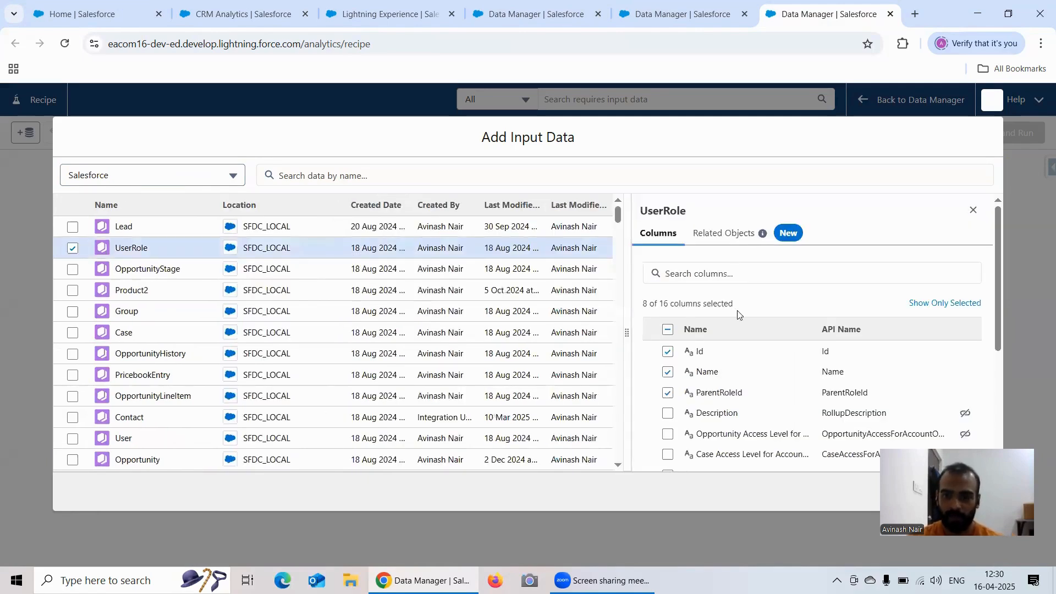
# Keep only the Id, Name and ParentRoleId columns of UserRole and add the object to the recipe.
pyautogui.scroll(-2, 765, 268)
pyautogui.click(667, 261)
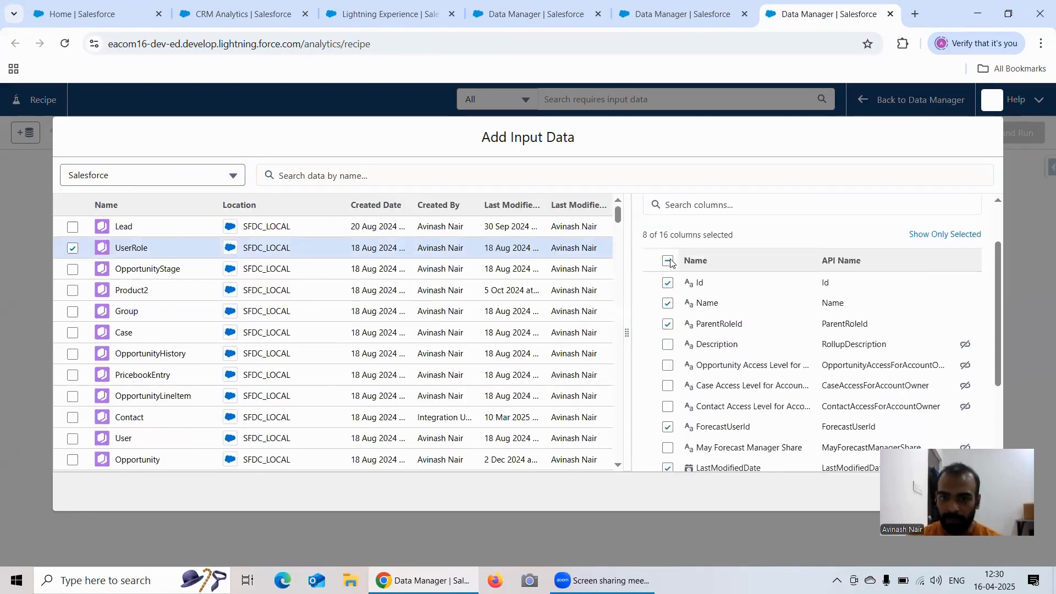
pyautogui.click(669, 262)
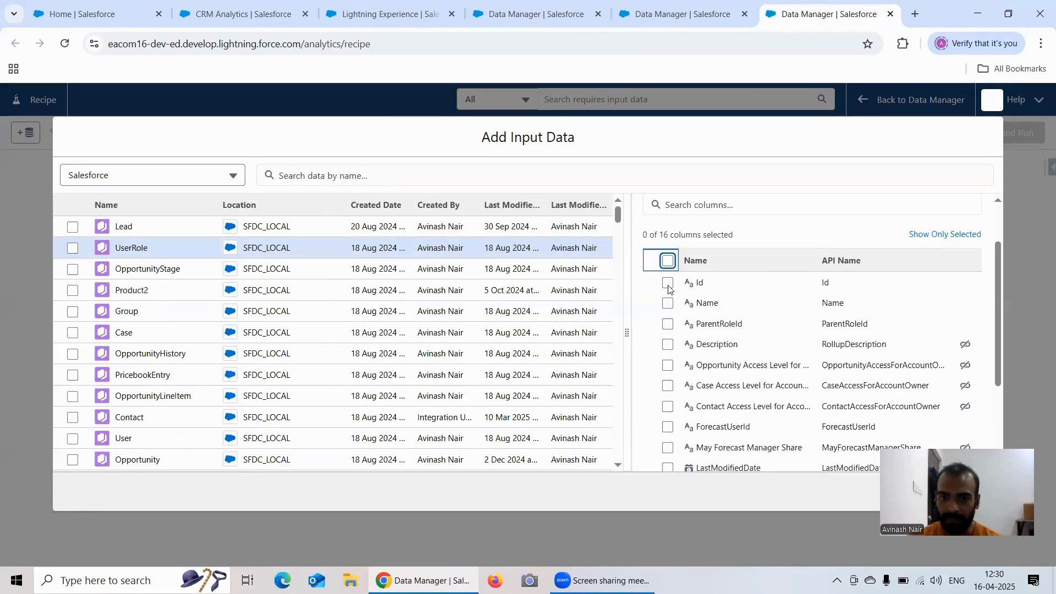
pyautogui.click(669, 284)
pyautogui.click(668, 304)
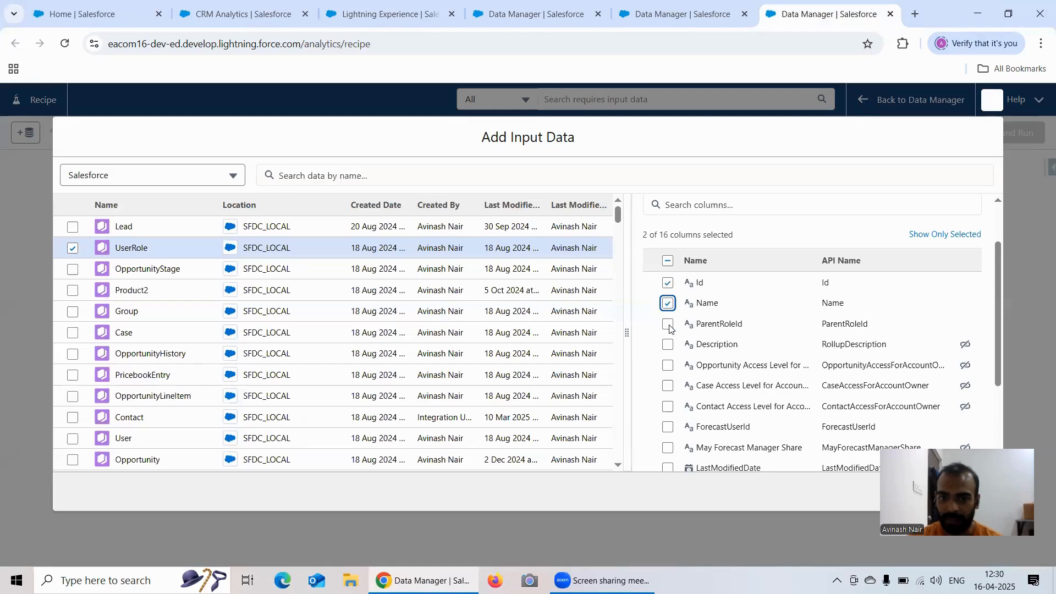
pyautogui.scroll(-1, 809, 330)
pyautogui.click(668, 255)
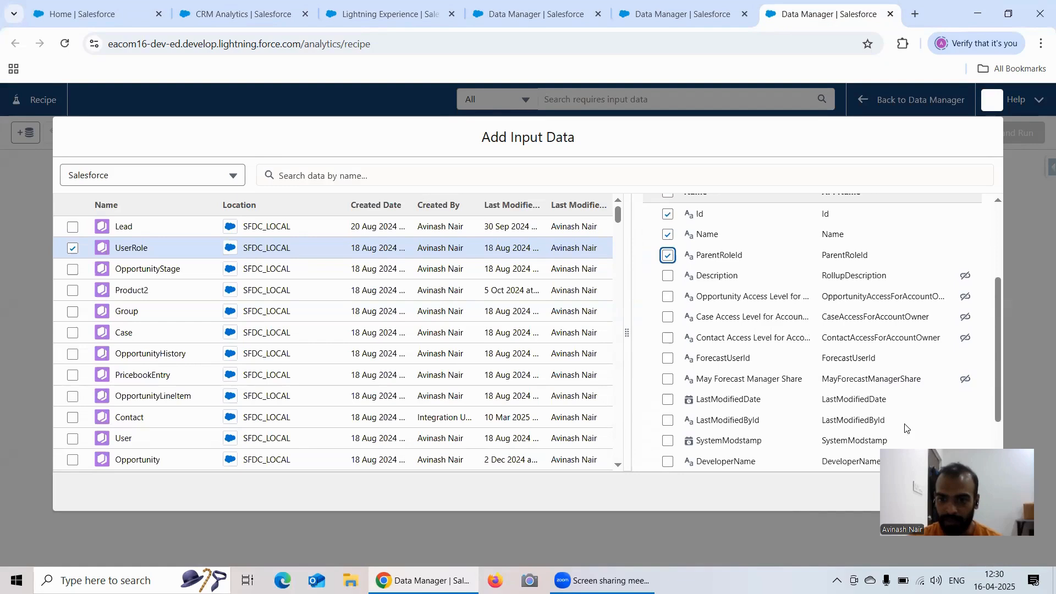
pyautogui.click(969, 491)
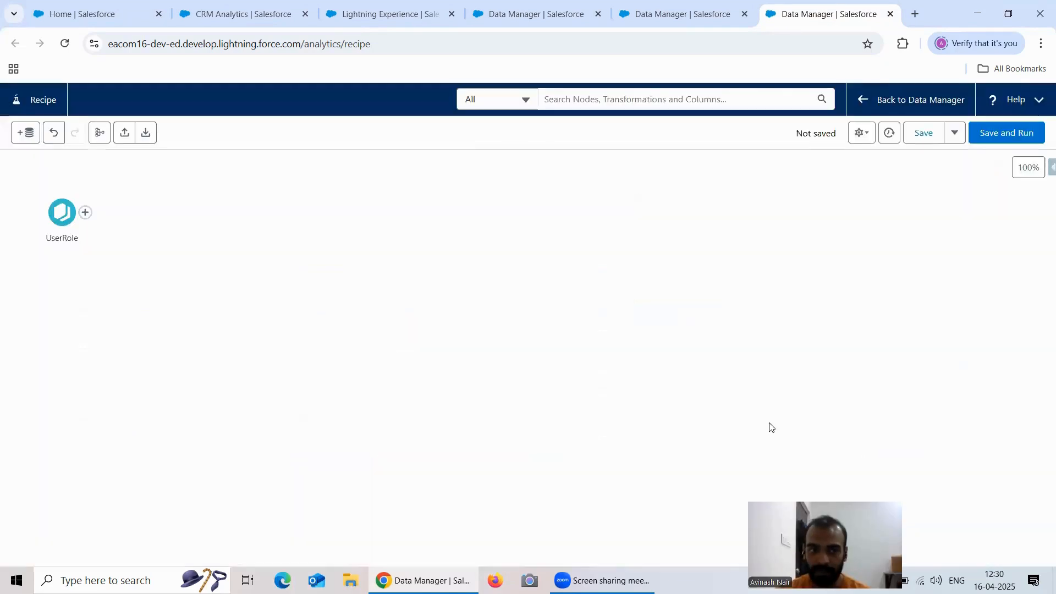
# Glance at the Free Session 16 recipe for reference and add a Transform node after UserRole in the new recipe.
pyautogui.click(643, 22)
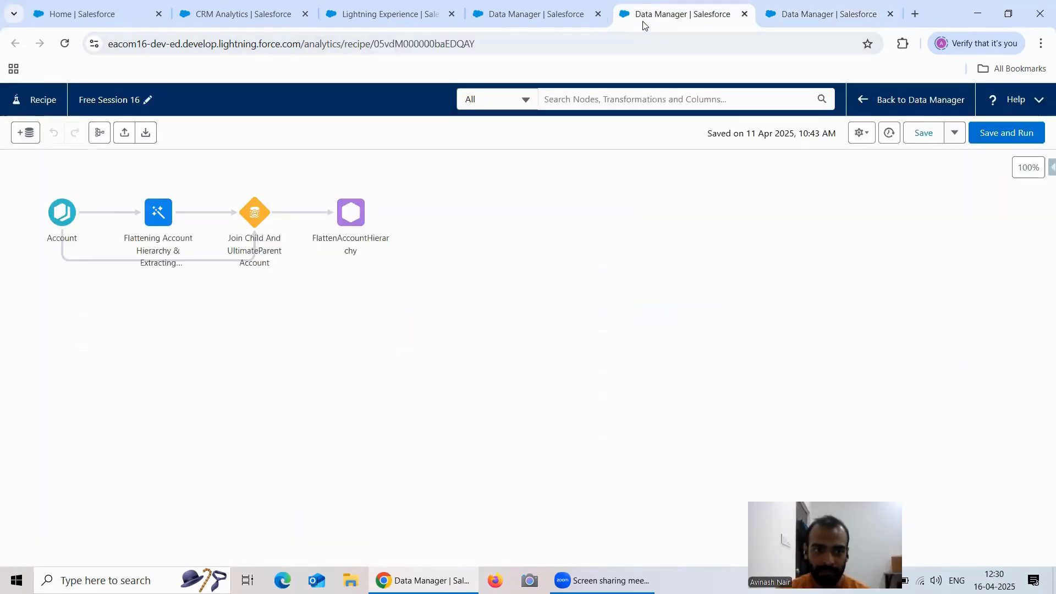
pyautogui.click(780, 24)
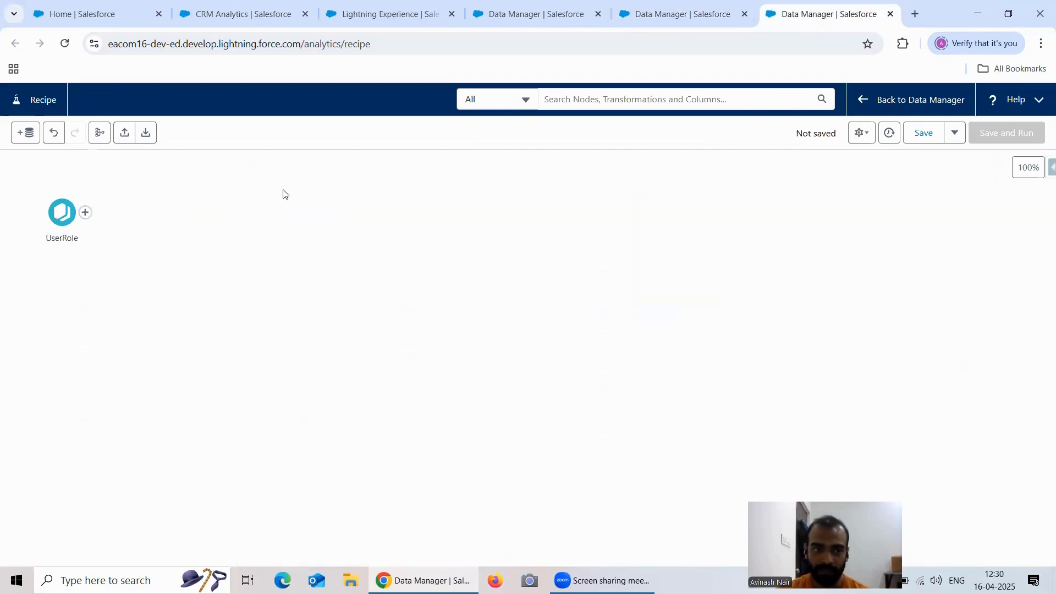
pyautogui.click(86, 212)
pyautogui.click(62, 258)
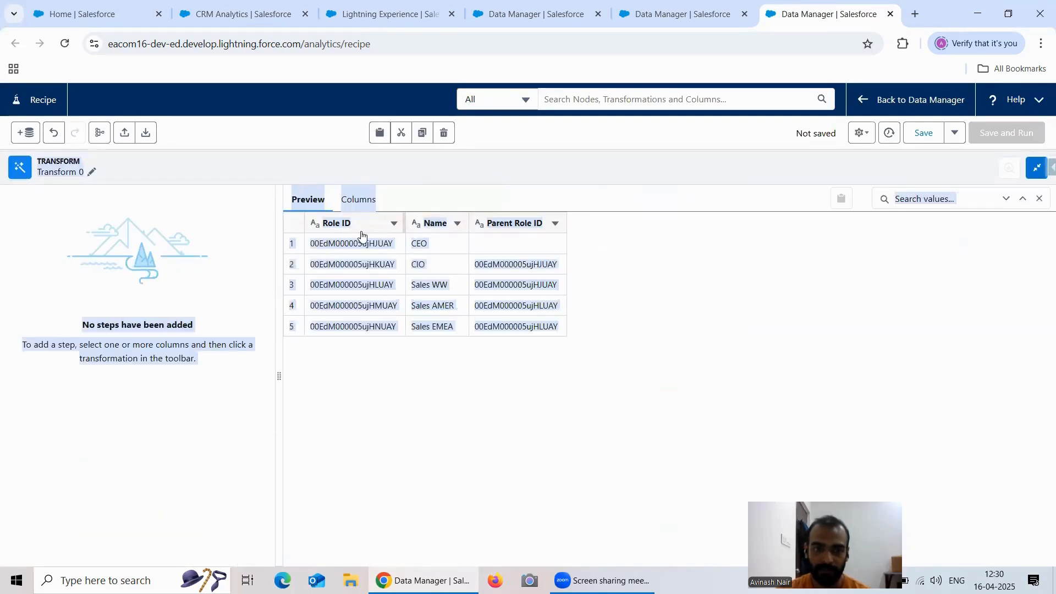
# Start a Flatten transformation on the Role ID column and enlarge the transform's settings area.
pyautogui.click(344, 230)
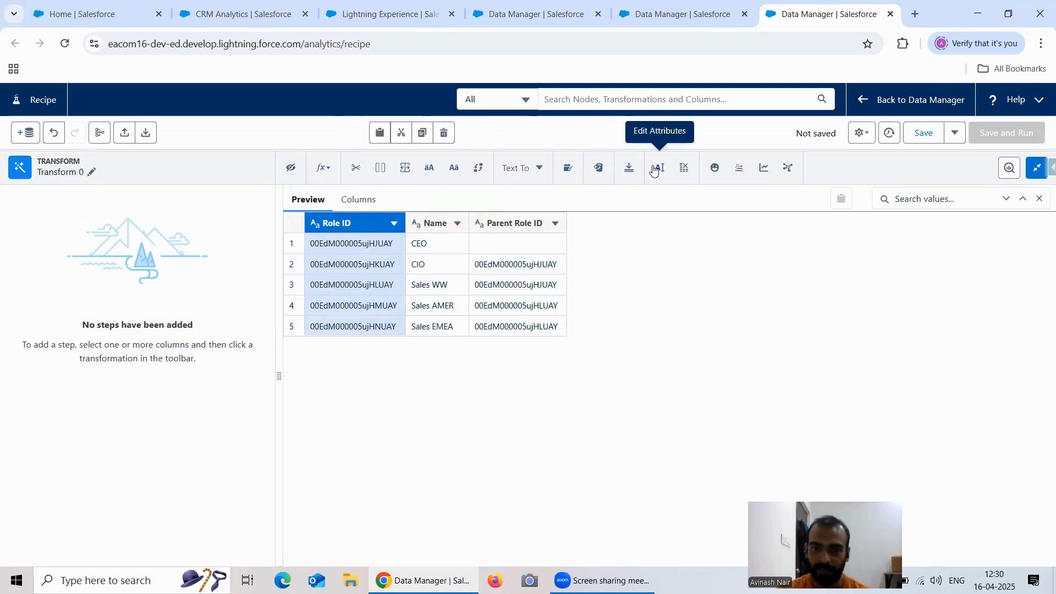
pyautogui.click(627, 171)
pyautogui.moveTo(606, 170); pyautogui.dragTo(259, 439)
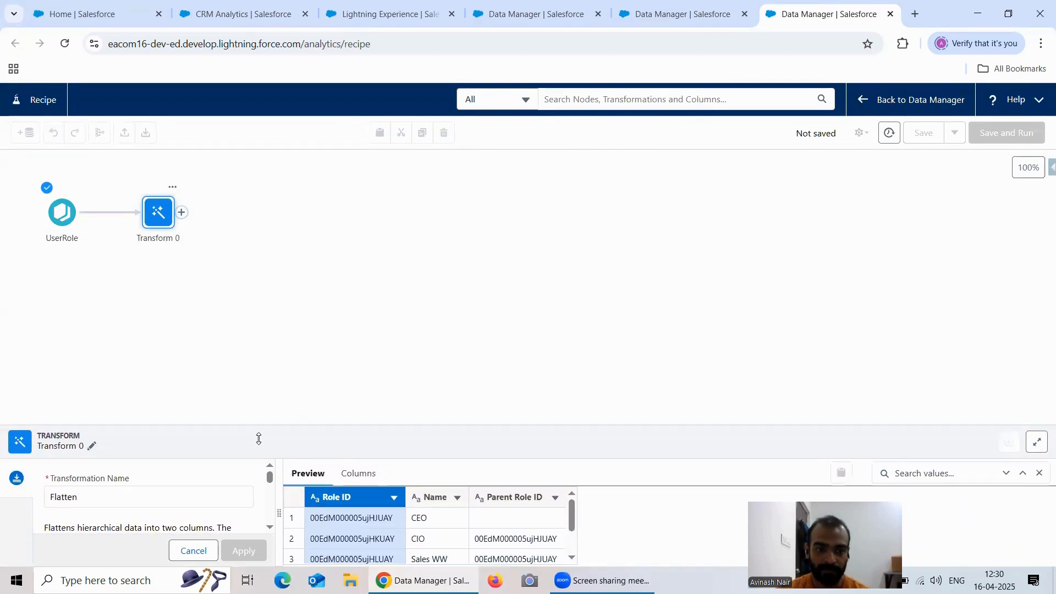
pyautogui.moveTo(653, 427); pyautogui.dragTo(647, 333)
# Set Parent Role ID as the Flatten transformation's parent ID column and include the record ID column value.
pyautogui.scroll(-3, 170, 449)
pyautogui.click(88, 430)
pyautogui.click(107, 482)
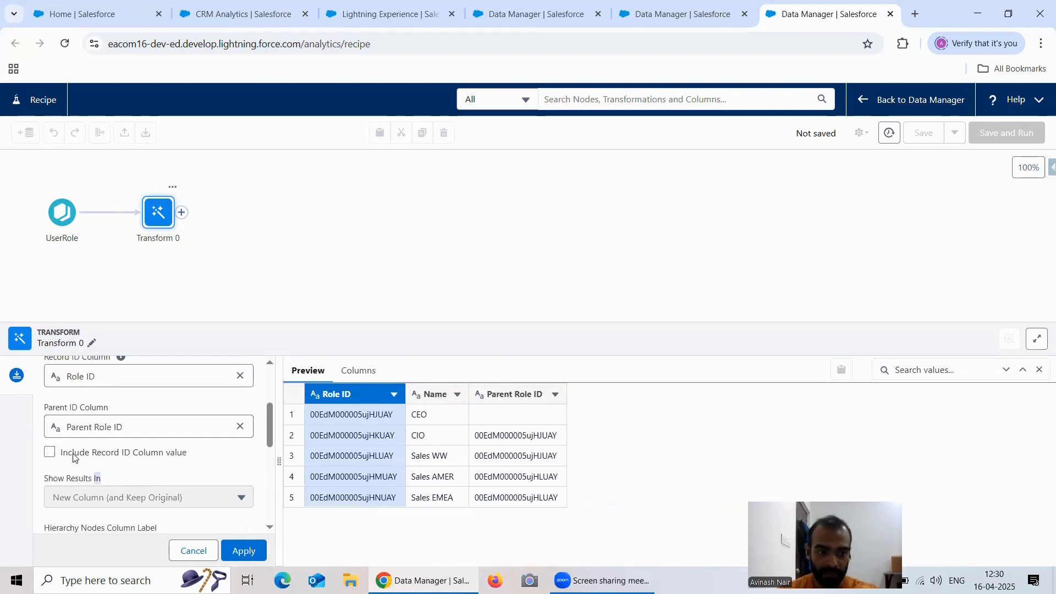
pyautogui.click(51, 453)
pyautogui.scroll(-2, 195, 473)
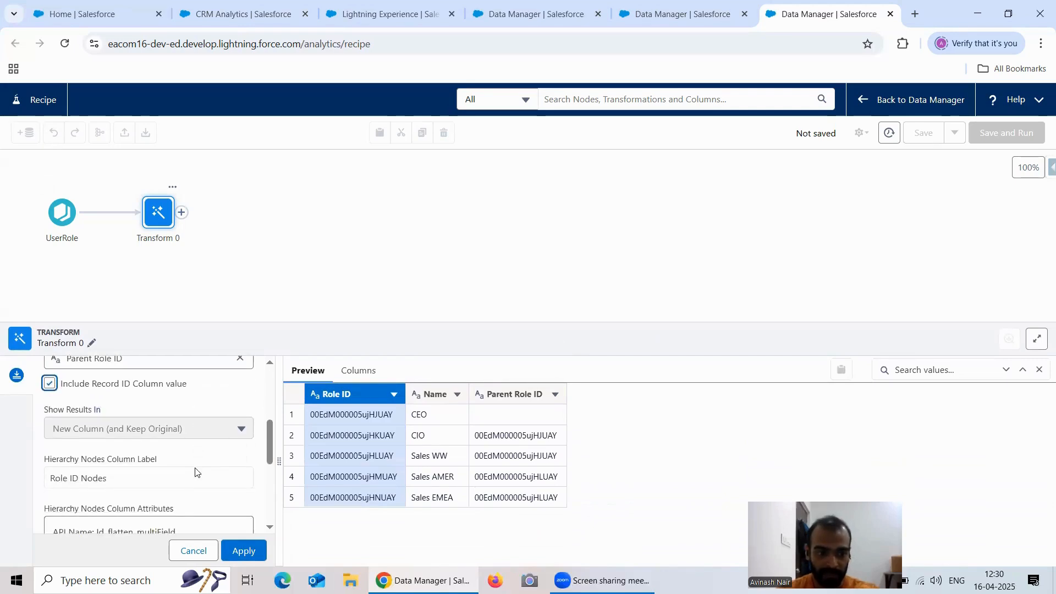
pyautogui.scroll(-2, 184, 474)
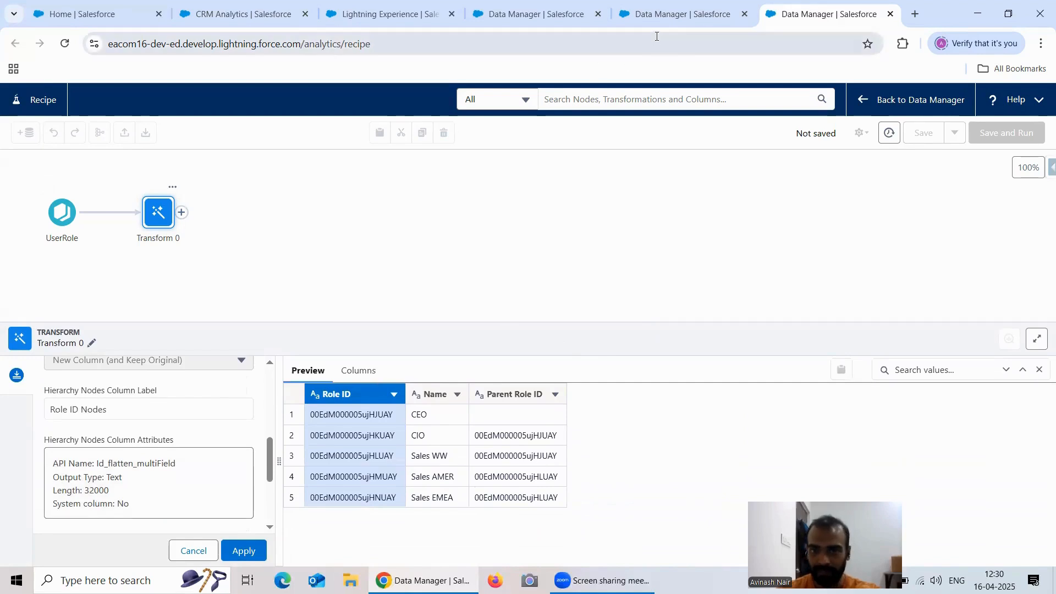
# Check how the Flatten transformation's columns are labelled in the Free Session 16 recipe and return to the new recipe.
pyautogui.click(666, 14)
pyautogui.click(158, 213)
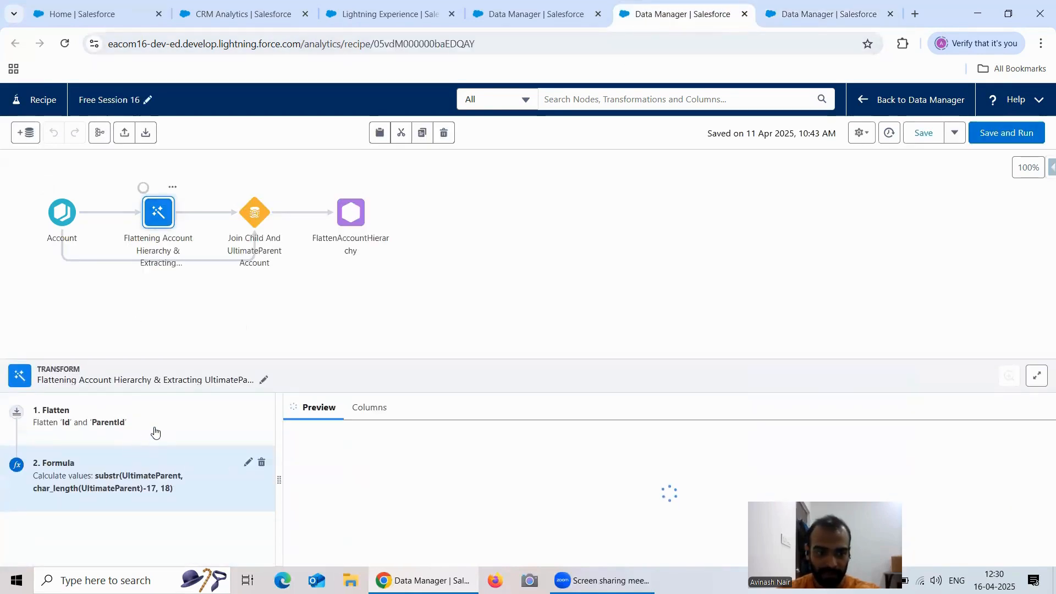
pyautogui.click(249, 413)
pyautogui.scroll(-5, 227, 473)
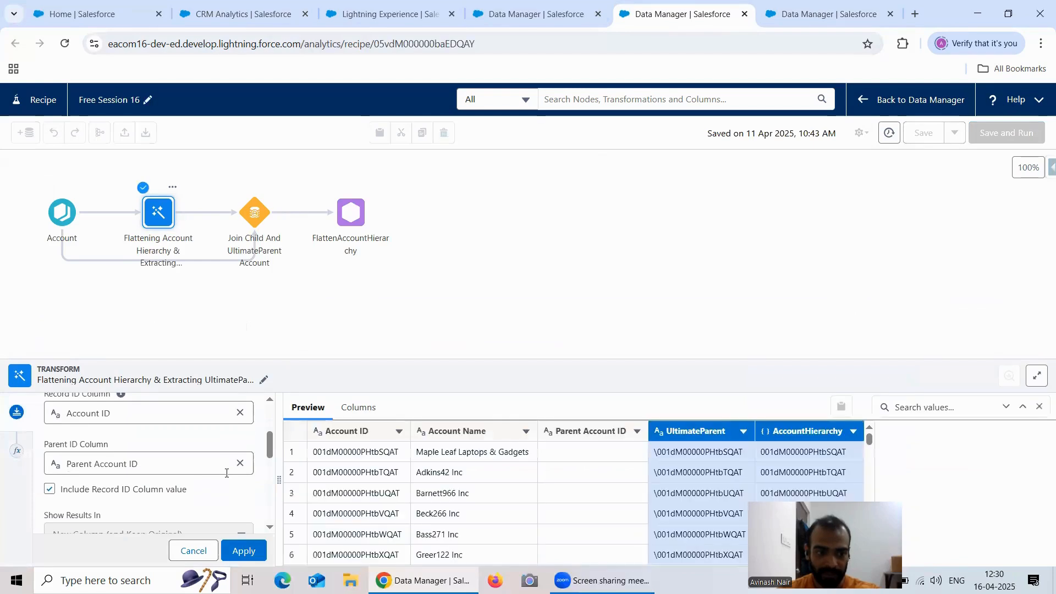
pyautogui.scroll(-4, 226, 473)
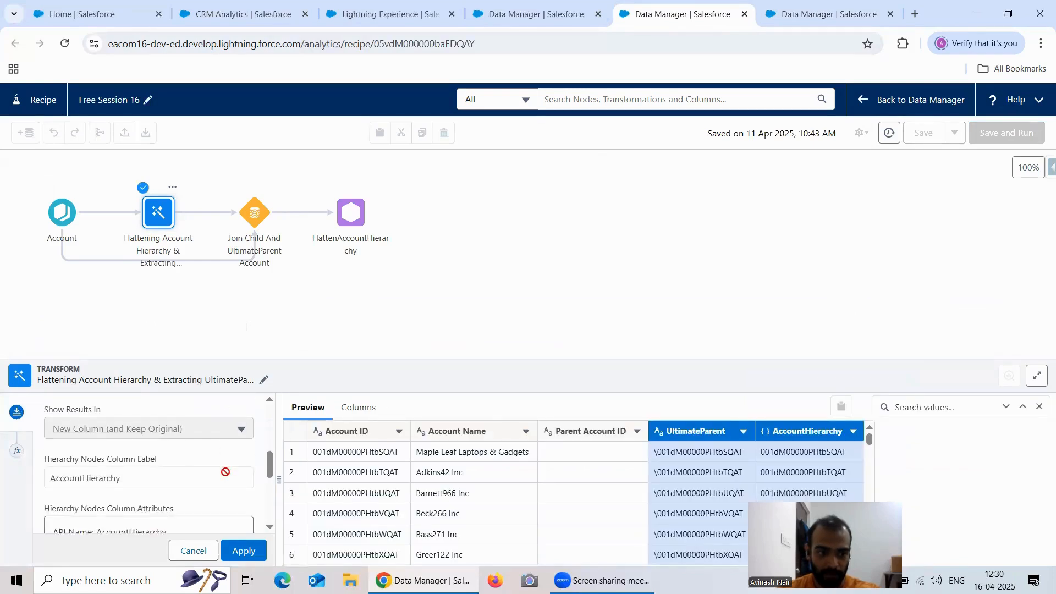
pyautogui.click(823, 22)
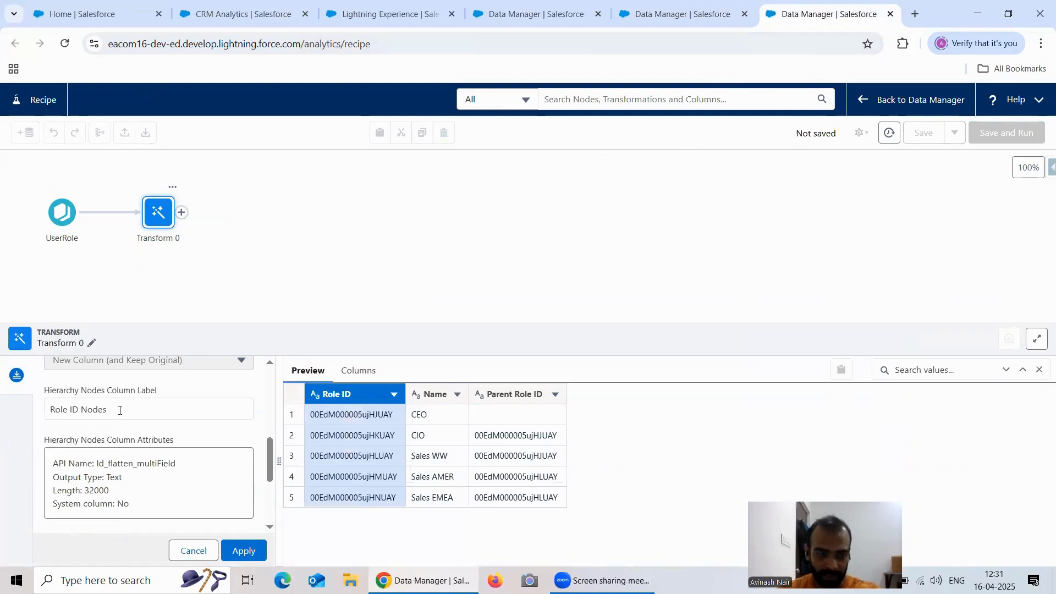
# Set the hierarchy nodes column label to UserRoleHierarchy.
pyautogui.doubleClick(51, 415)
pyautogui.click(114, 410)
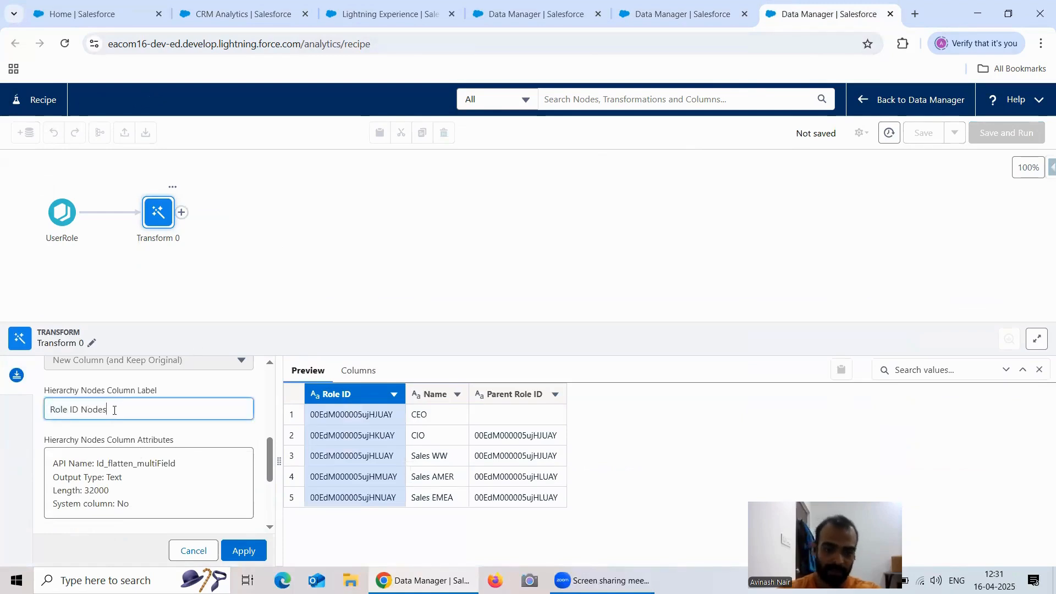
pyautogui.press('BackSpace')
pyautogui.press('BackSpace')
pyautogui.press('BackSpace')
pyautogui.press('BackSpace')
pyautogui.press('BackSpace')
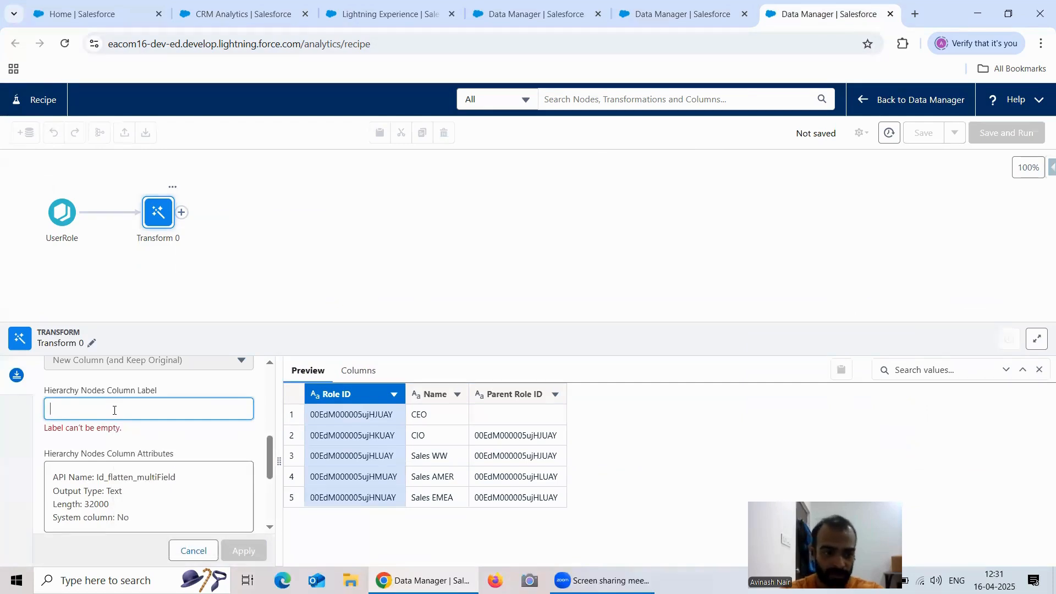
pyautogui.scroll(-2, 92, 433)
pyautogui.scroll(2, 93, 433)
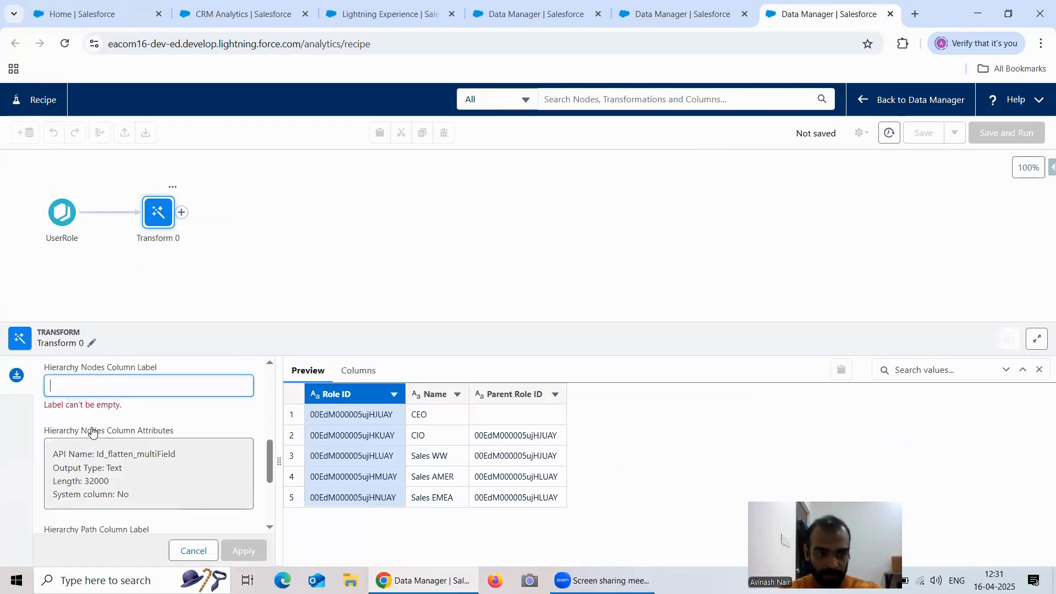
pyautogui.write('USer')
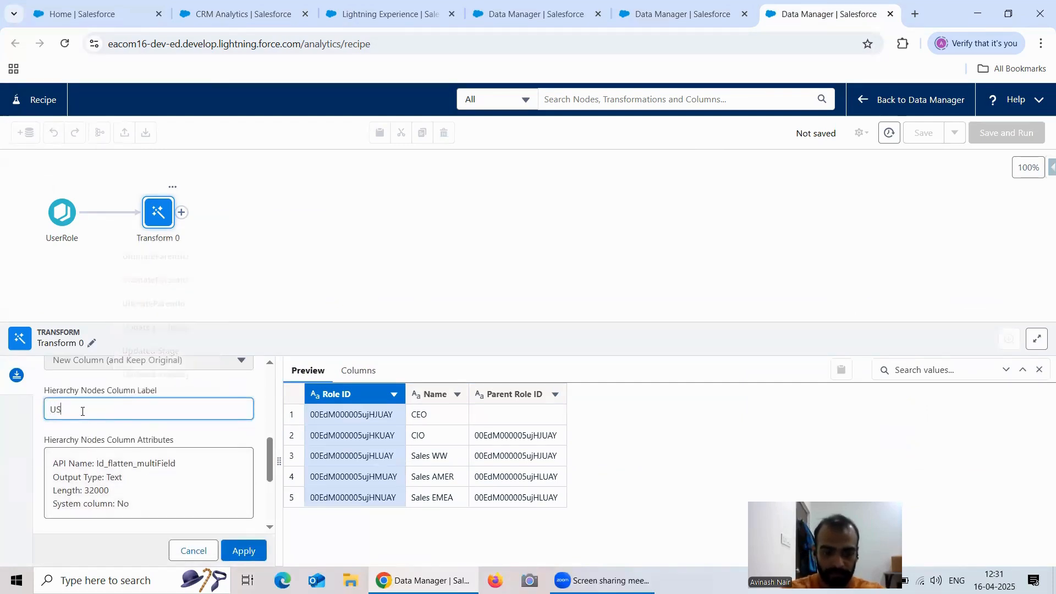
pyautogui.press('BackSpace')
pyautogui.write('serRoleHierarchy')
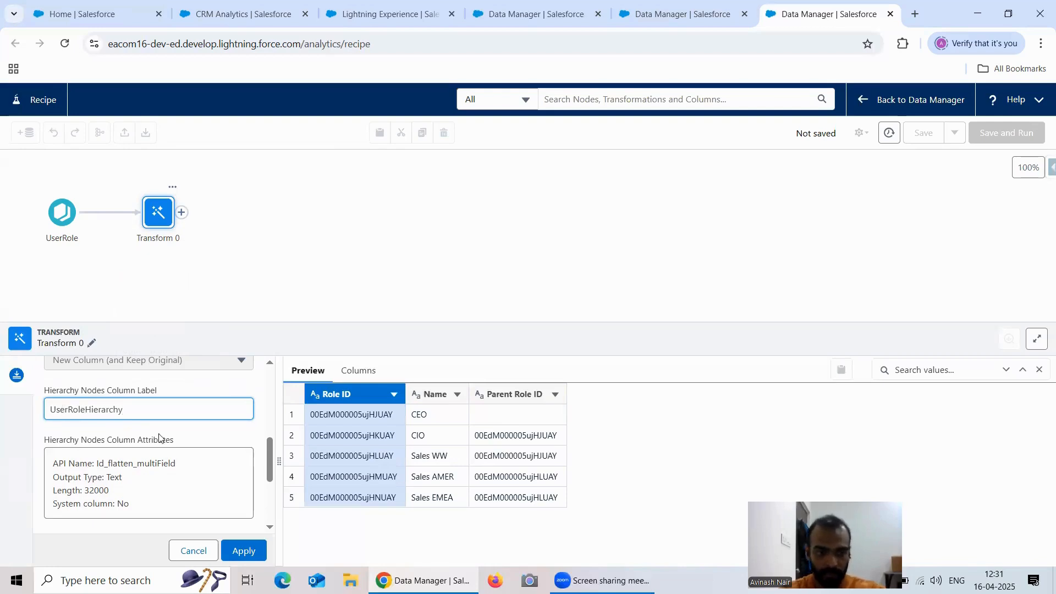
# Set the hierarchy path column label to UserRoleParent and apply the Flatten transformation.
pyautogui.scroll(-3, 59, 430)
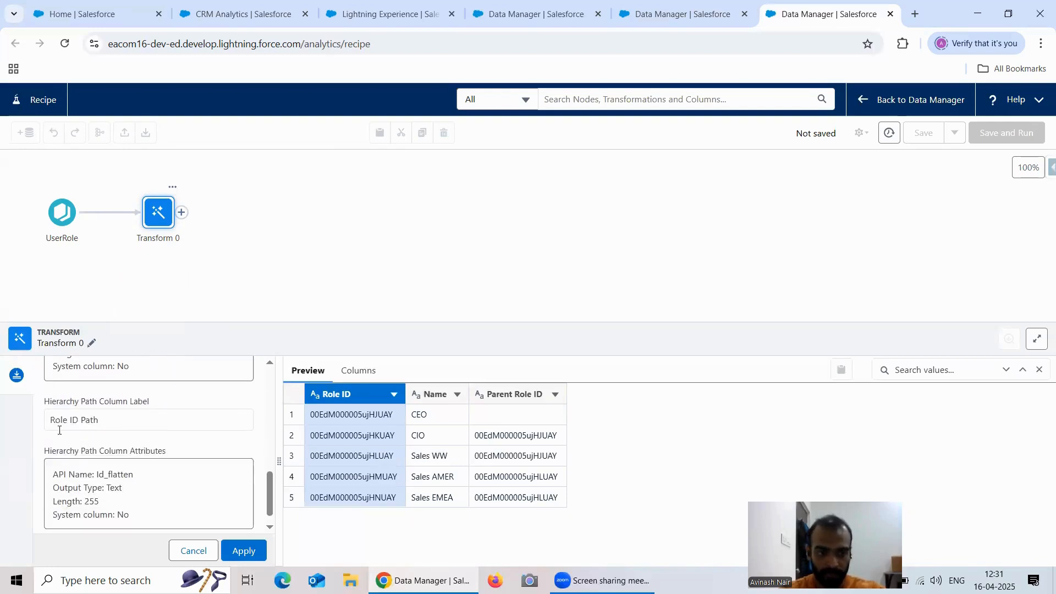
pyautogui.click(110, 423)
pyautogui.press('BackSpace')
pyautogui.press('BackSpace')
pyautogui.press('BackSpace')
pyautogui.press('BackSpace')
pyautogui.press('BackSpace')
pyautogui.press('BackSpace')
pyautogui.press('BackSpace')
pyautogui.press('BackSpace')
pyautogui.press('BackSpace')
pyautogui.press('BackSpace')
pyautogui.press('BackSpace')
pyautogui.write('User')
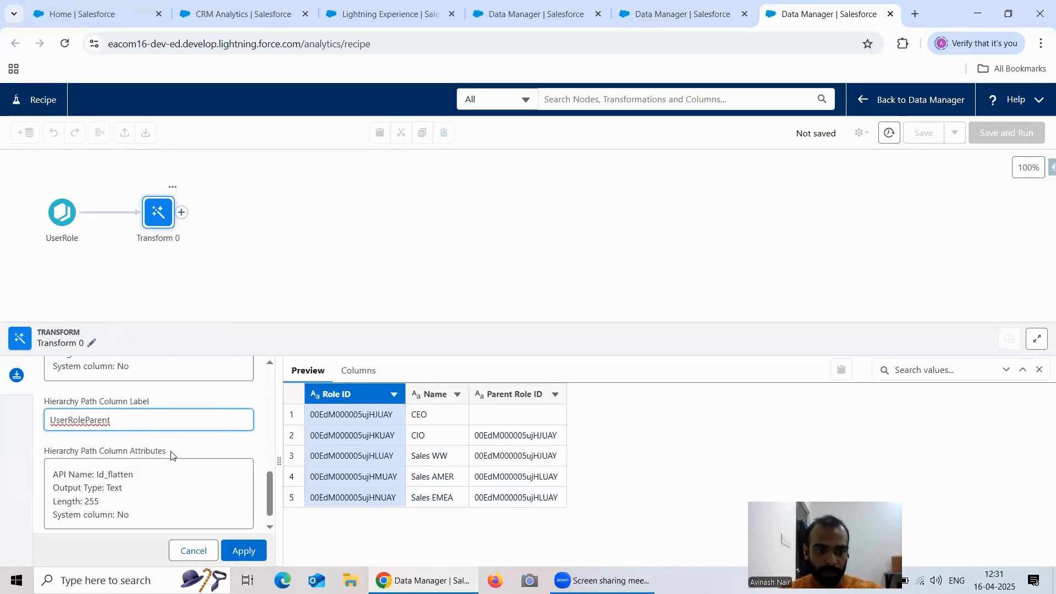
pyautogui.scroll(-1, 231, 505)
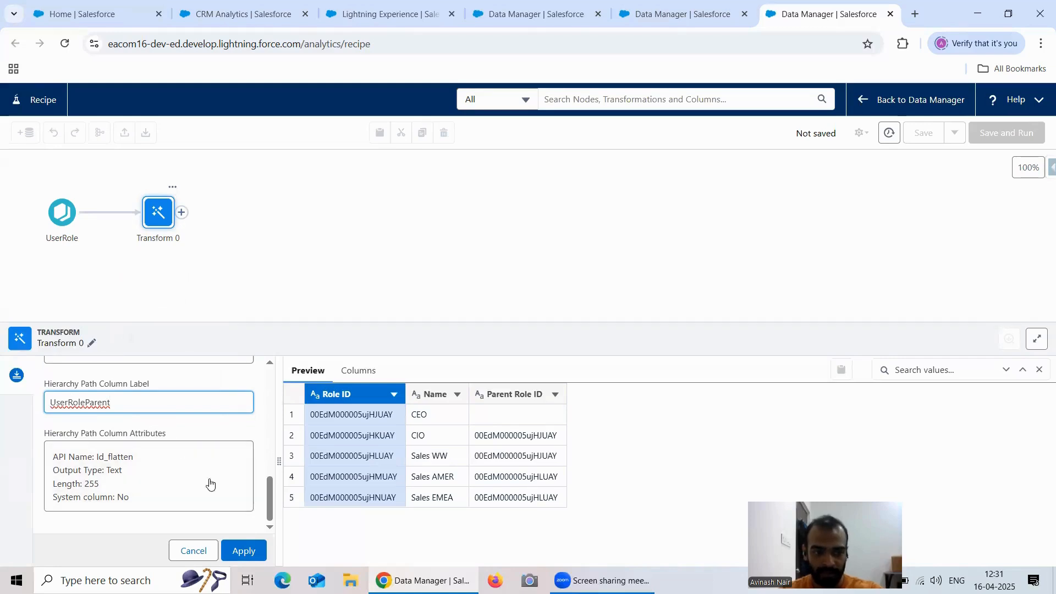
pyautogui.click(245, 552)
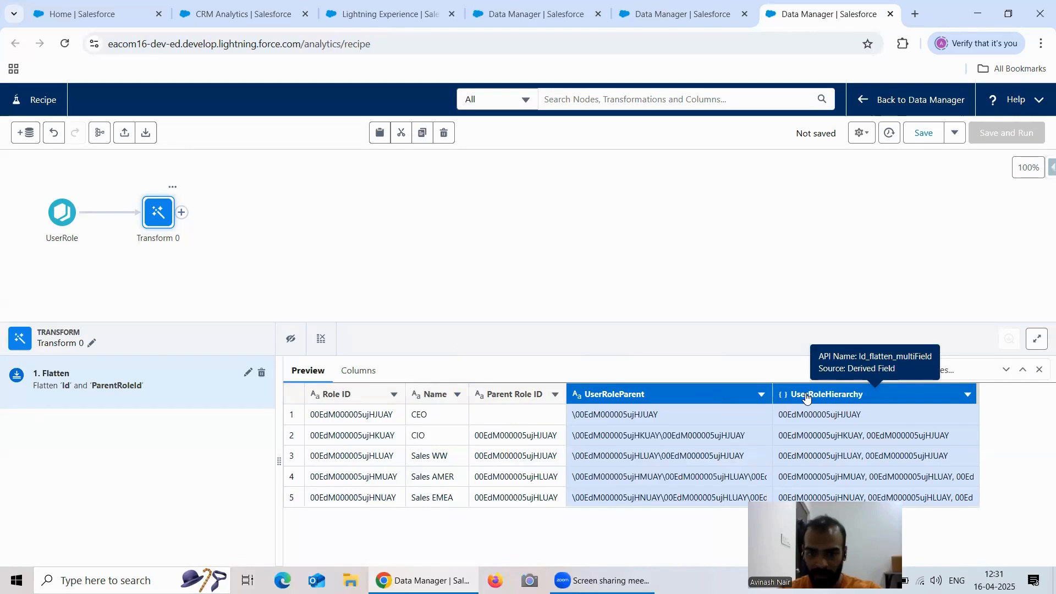
pyautogui.click(674, 399)
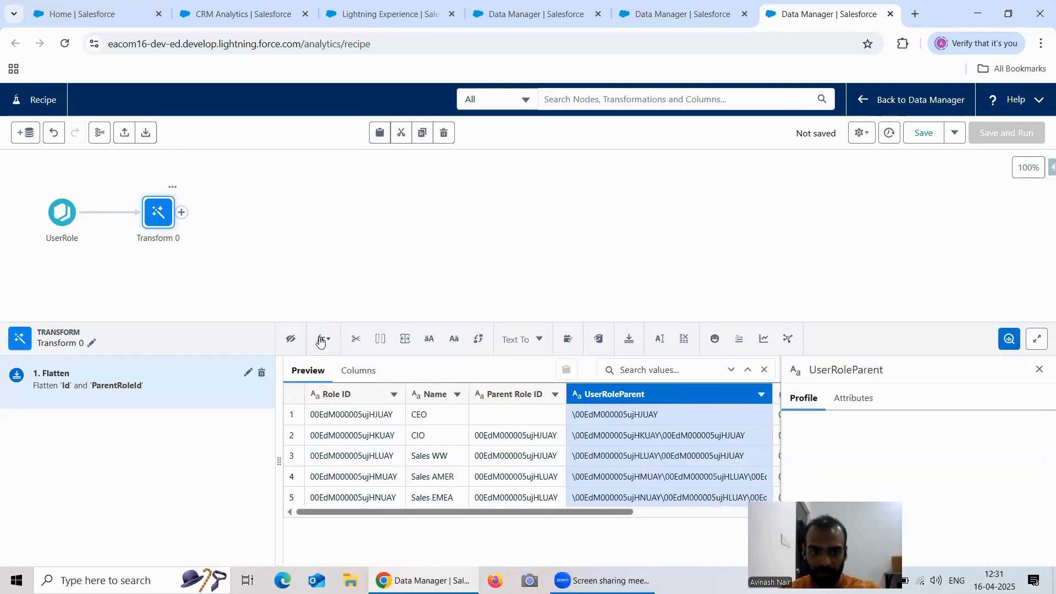
pyautogui.click(327, 343)
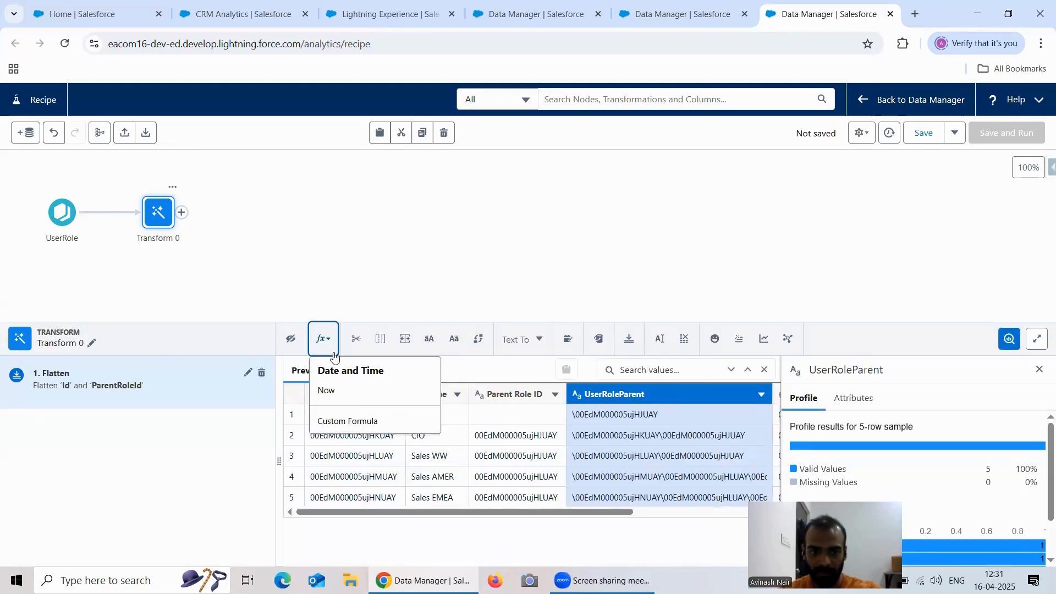
pyautogui.click(352, 424)
pyautogui.click(1040, 369)
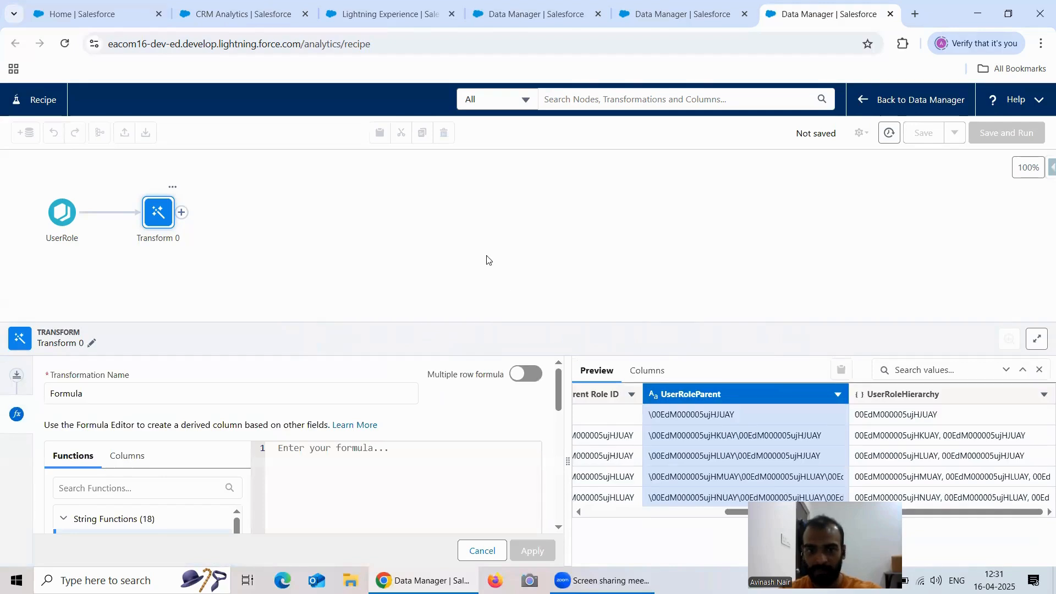
# Copy the formula substr(UltimateParent, char_length(UltimateParent)-17, 18) from the Free Session 16 recipe's transform and return to the new recipe.
pyautogui.click(681, 13)
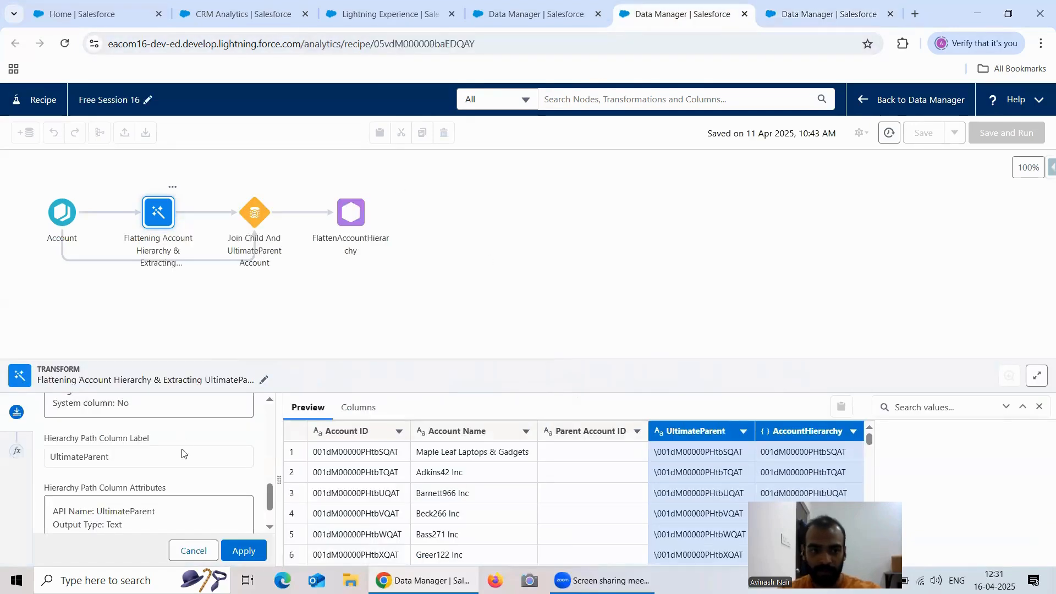
pyautogui.click(204, 556)
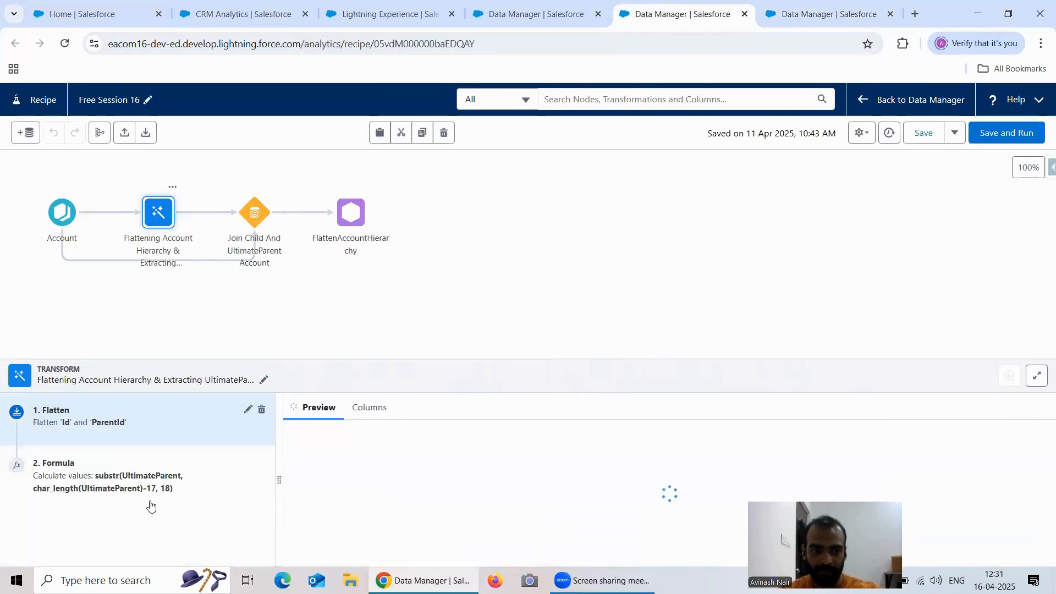
pyautogui.click(248, 464)
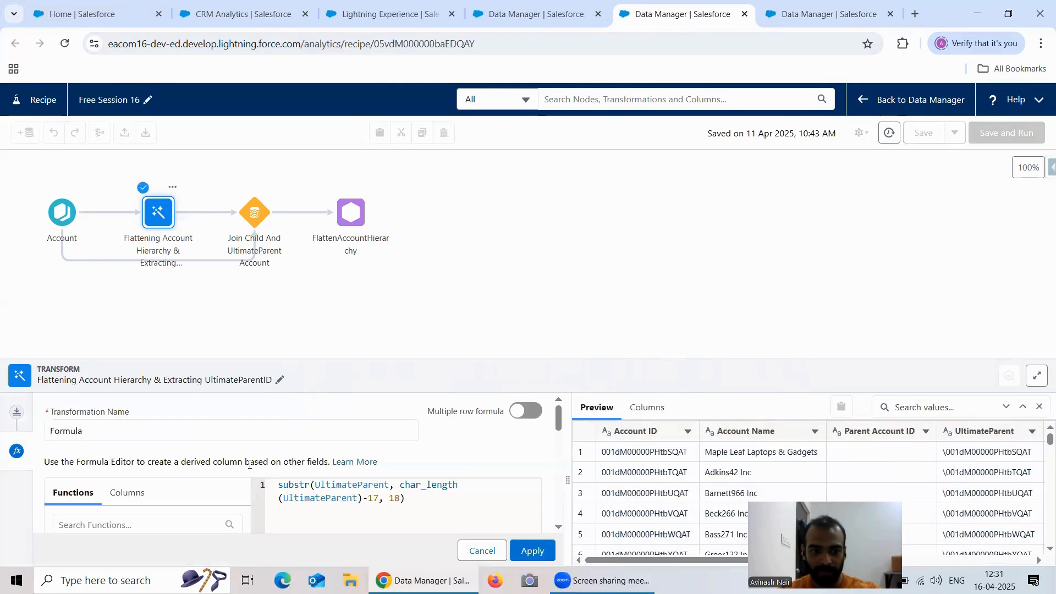
pyautogui.click(336, 494)
pyautogui.click(427, 499)
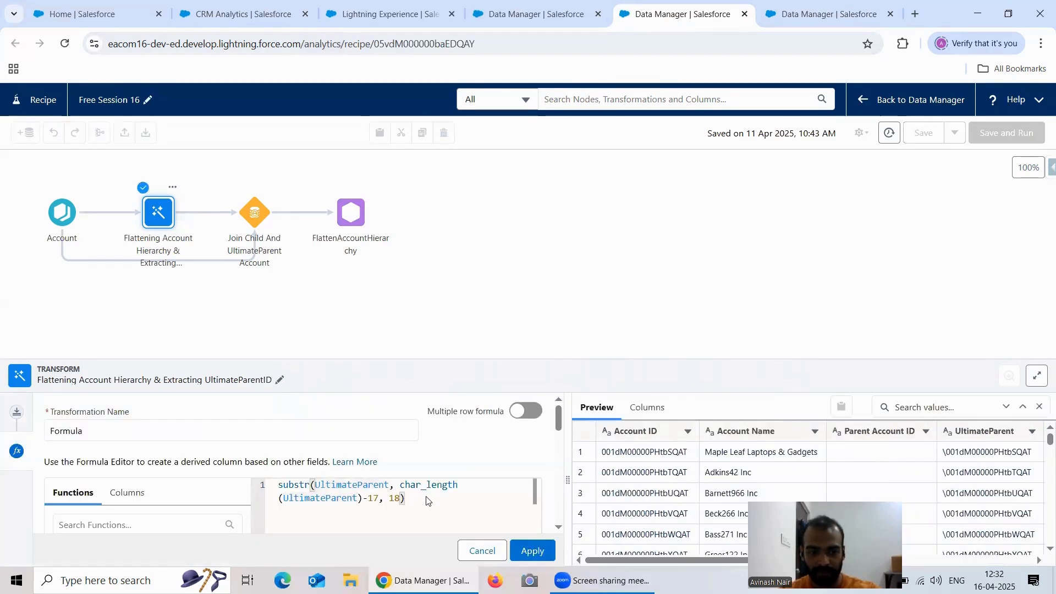
pyautogui.hotkey('ctrl', 'a')
pyautogui.hotkey('ctrl', 'c')
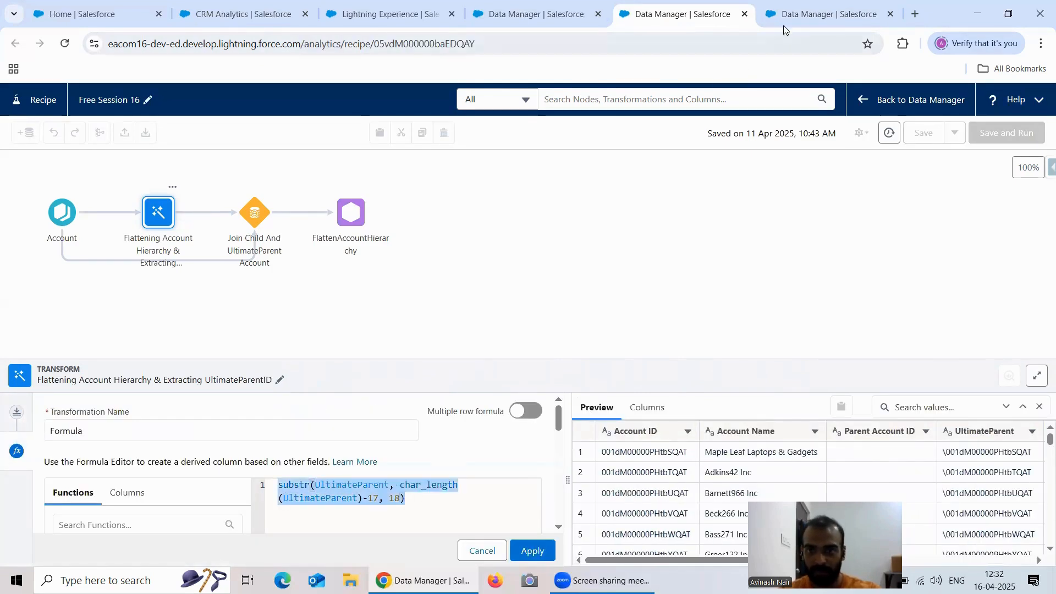
pyautogui.click(788, 17)
# Discard the empty formula, relabel the Flatten transformation's hierarchy path column as UltimateRoleParent and apply the change.
pyautogui.click(482, 551)
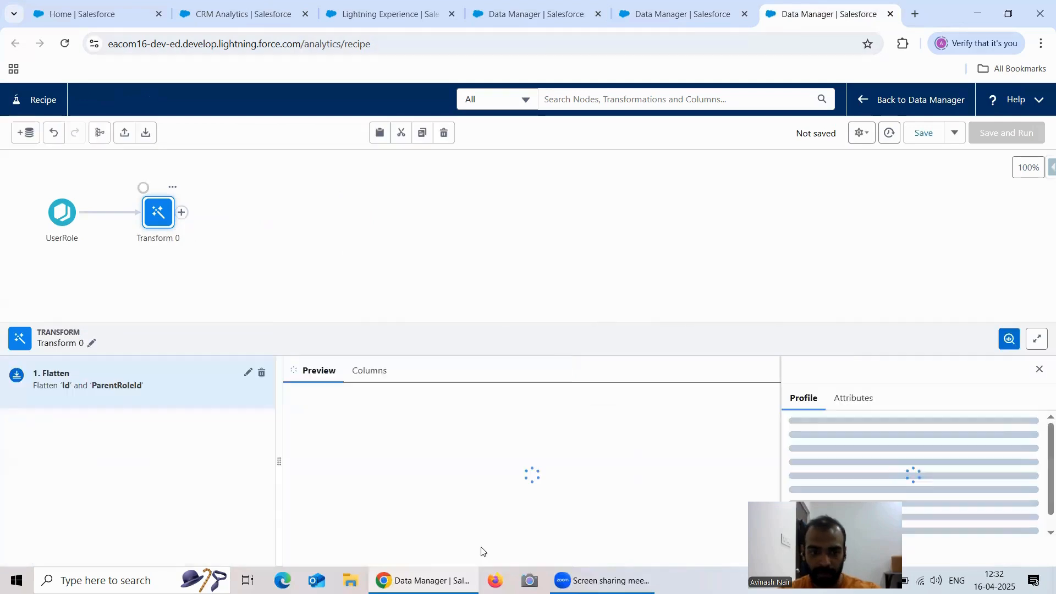
pyautogui.click(248, 373)
pyautogui.scroll(-5, 263, 461)
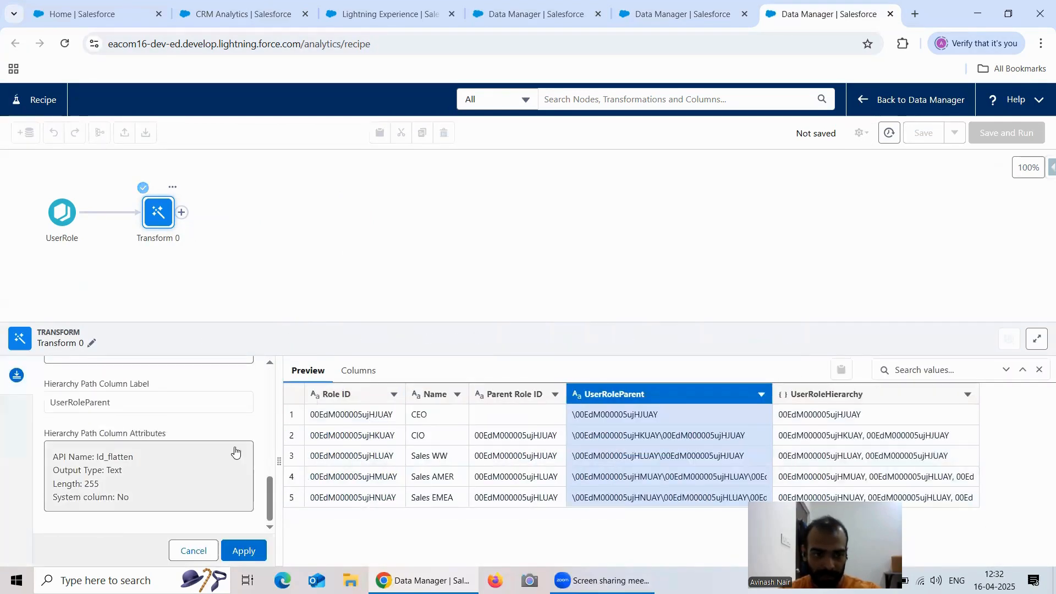
pyautogui.scroll(2, 158, 433)
pyautogui.scroll(1, 158, 433)
pyautogui.scroll(-3, 80, 410)
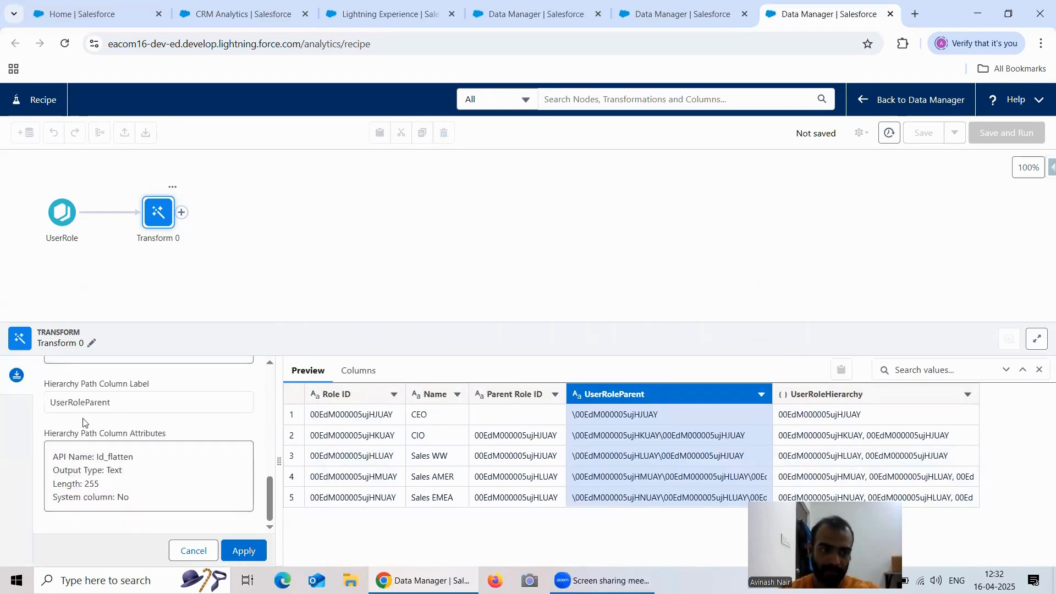
pyautogui.click(61, 407)
pyautogui.doubleClick(64, 406)
pyautogui.click(65, 407)
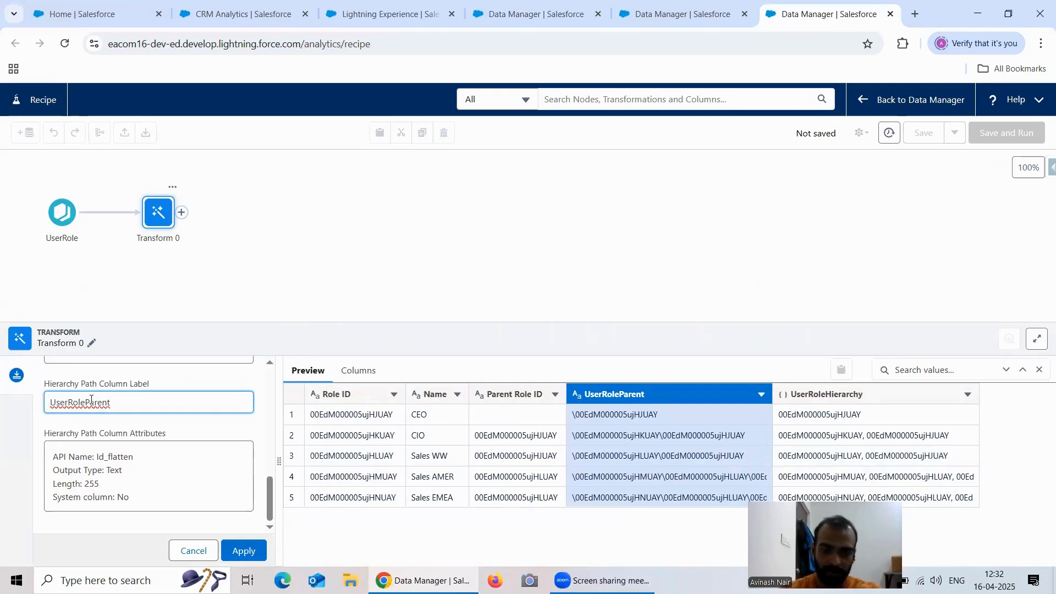
pyautogui.press('BackSpace')
pyautogui.press('BackSpace')
pyautogui.press('BackSpace')
pyautogui.press('BackSpace')
pyautogui.write('U')
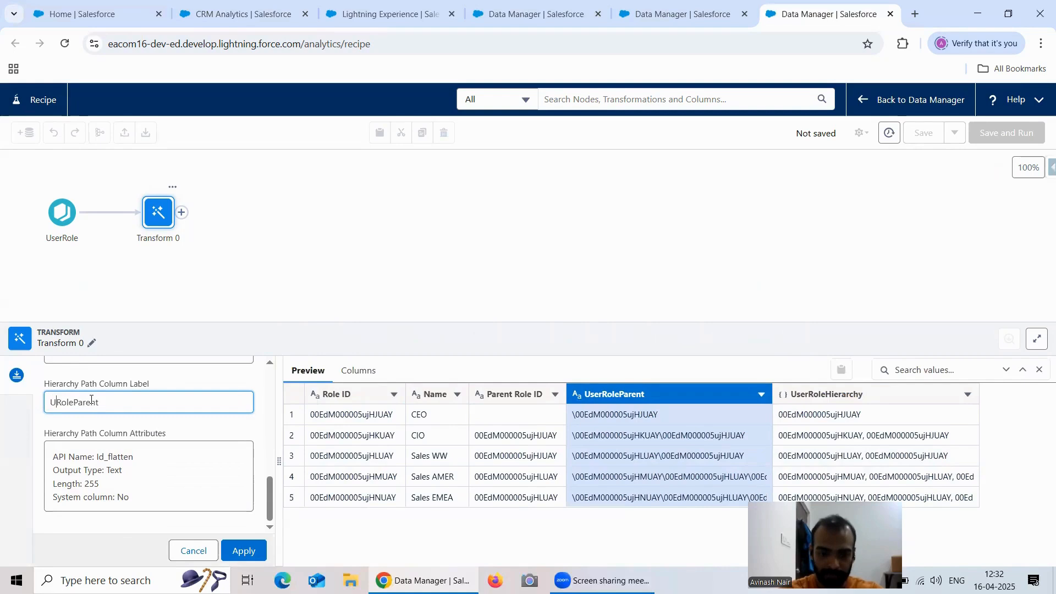
pyautogui.write('ltimate')
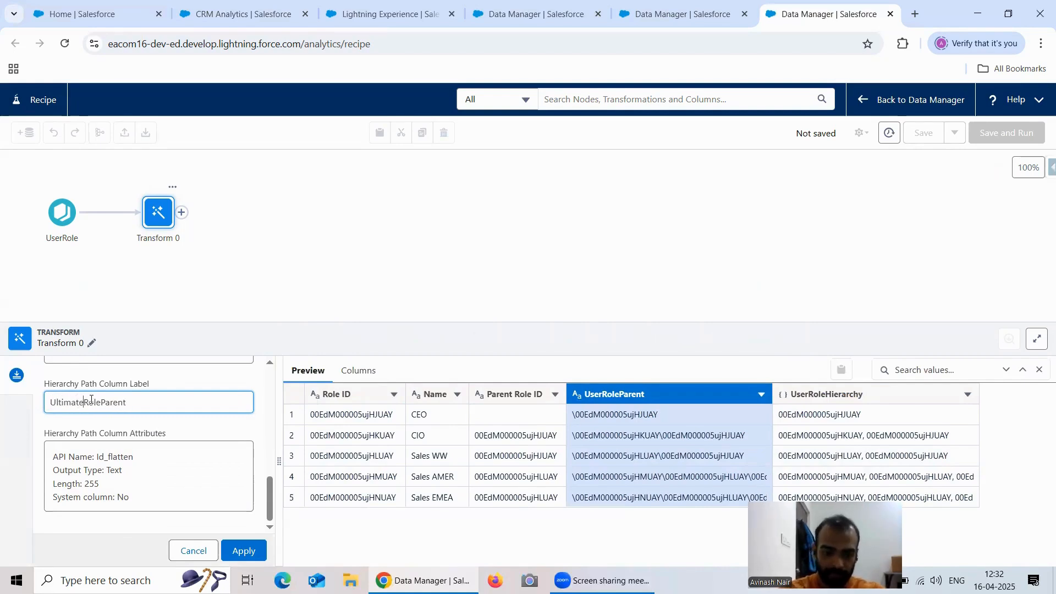
pyautogui.click(244, 550)
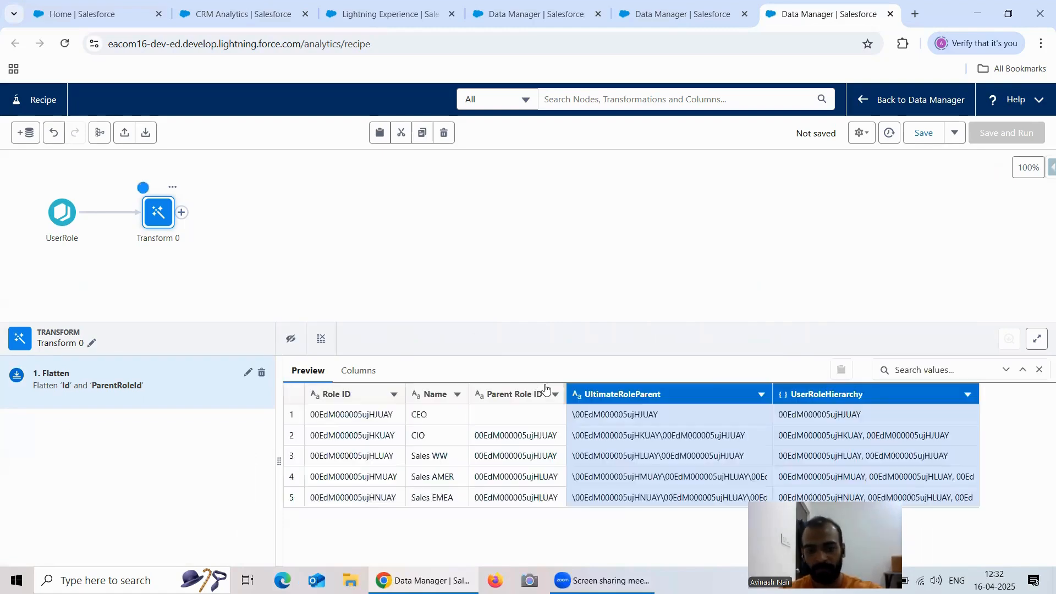
# Add a custom formula for the UltimateRoleParent column containing the copied substr(UltimateParent, char_length(UltimateParent)-17, 18).
pyautogui.click(731, 392)
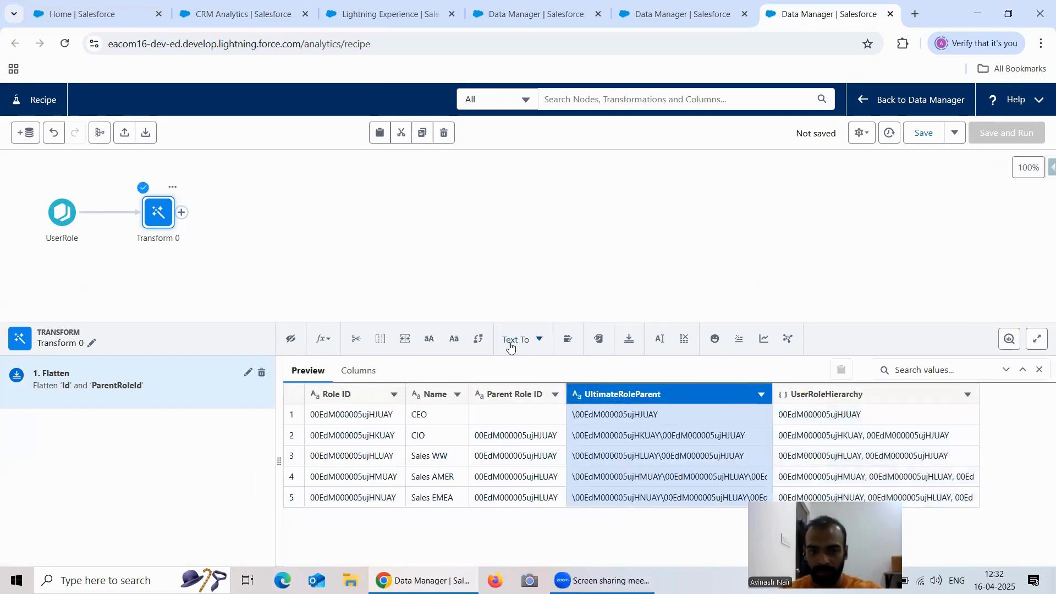
pyautogui.click(324, 339)
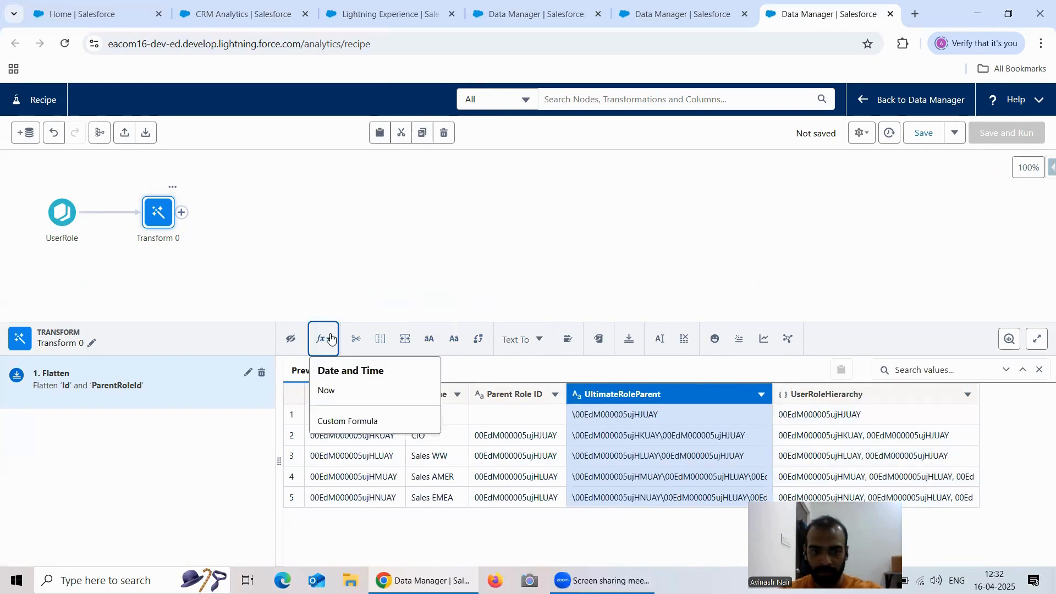
pyautogui.click(330, 423)
pyautogui.click(310, 450)
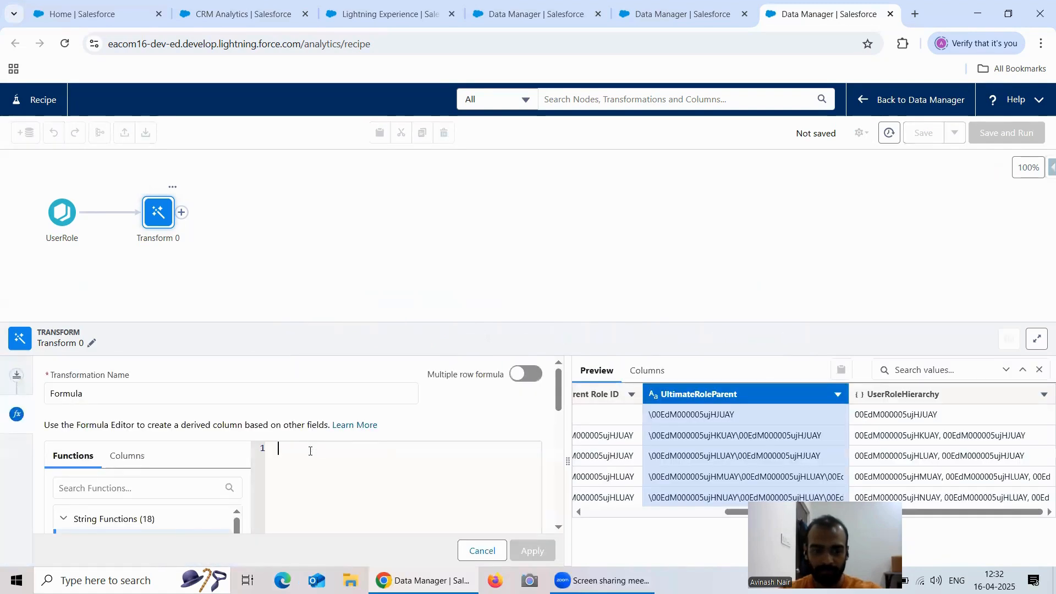
pyautogui.hotkey('ctrl', 'v')
# Replace the formula's first substr argument, UltimateParent, with the UltimateRoleParent column (Id_flatten).
pyautogui.doubleClick(358, 447)
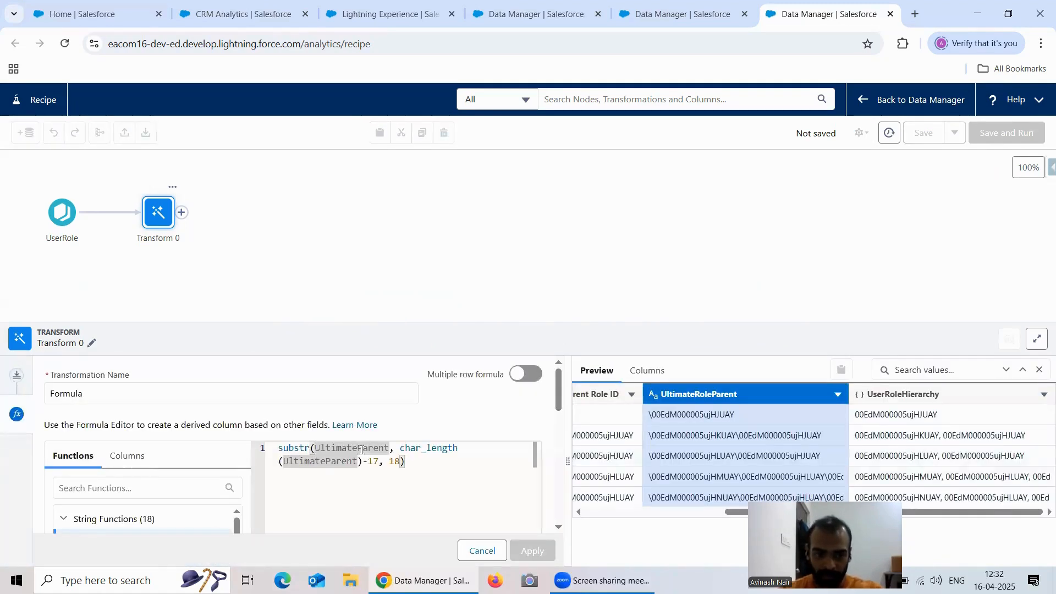
pyautogui.click(362, 450)
pyautogui.press('BackSpace')
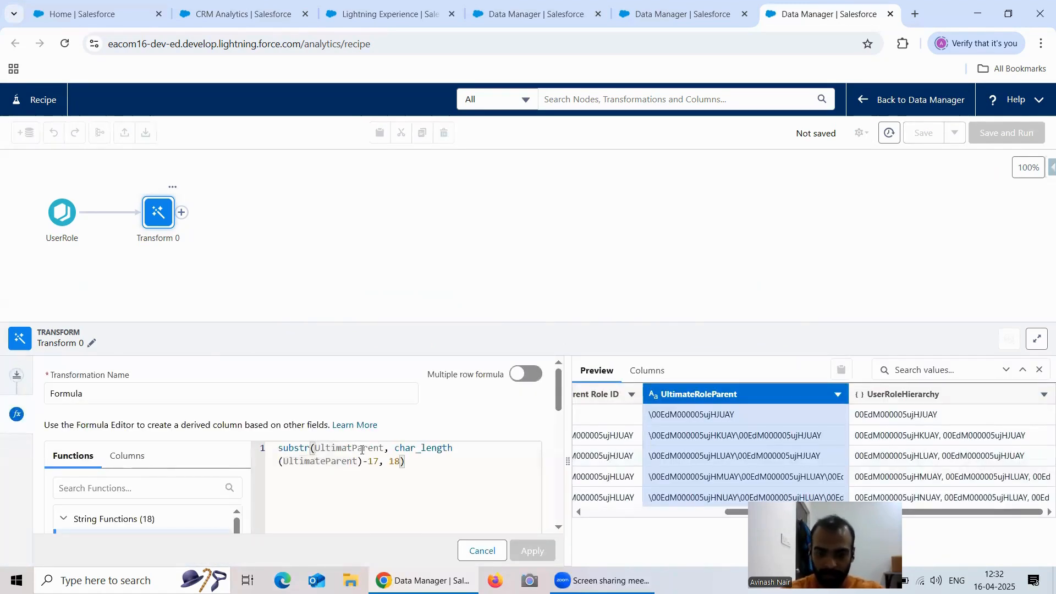
pyautogui.press('BackSpace')
pyautogui.press('BackSpace')
pyautogui.press('BackSpace')
pyautogui.press('BackSpace')
pyautogui.press('BackSpace')
pyautogui.press('BackSpace')
pyautogui.press('BackSpace')
pyautogui.press('BackSpace')
pyautogui.press('BackSpace')
pyautogui.press('BackSpace')
pyautogui.press('BackSpace')
pyautogui.press('BackSpace')
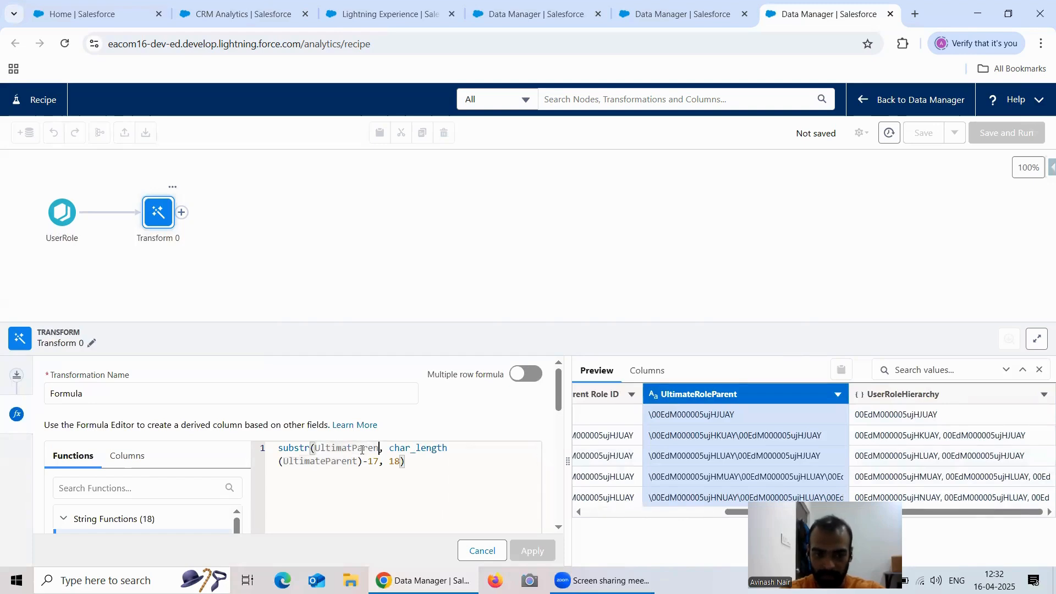
pyautogui.write('lti')
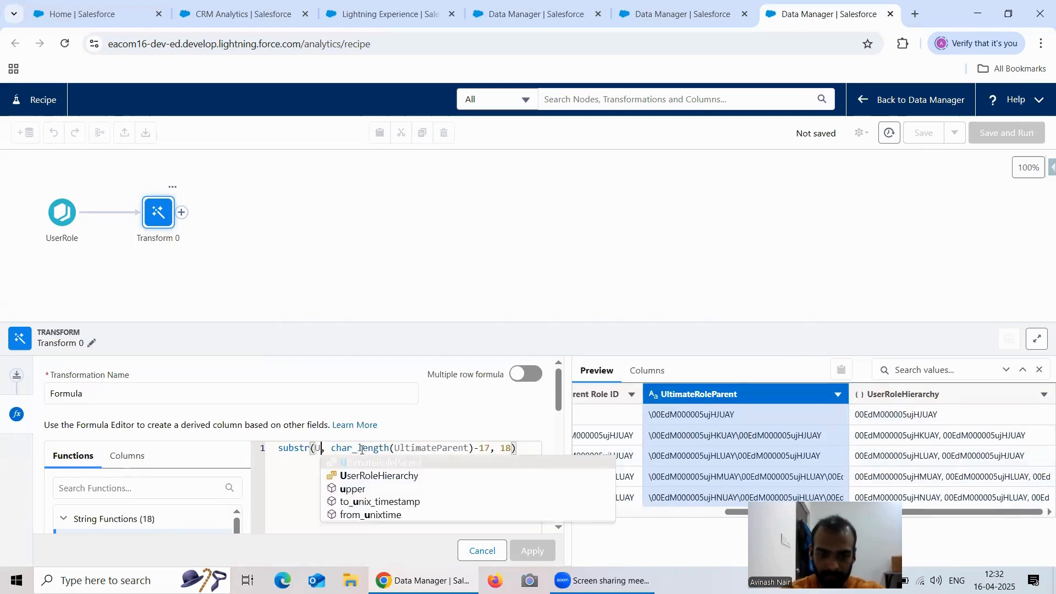
pyautogui.click(414, 465)
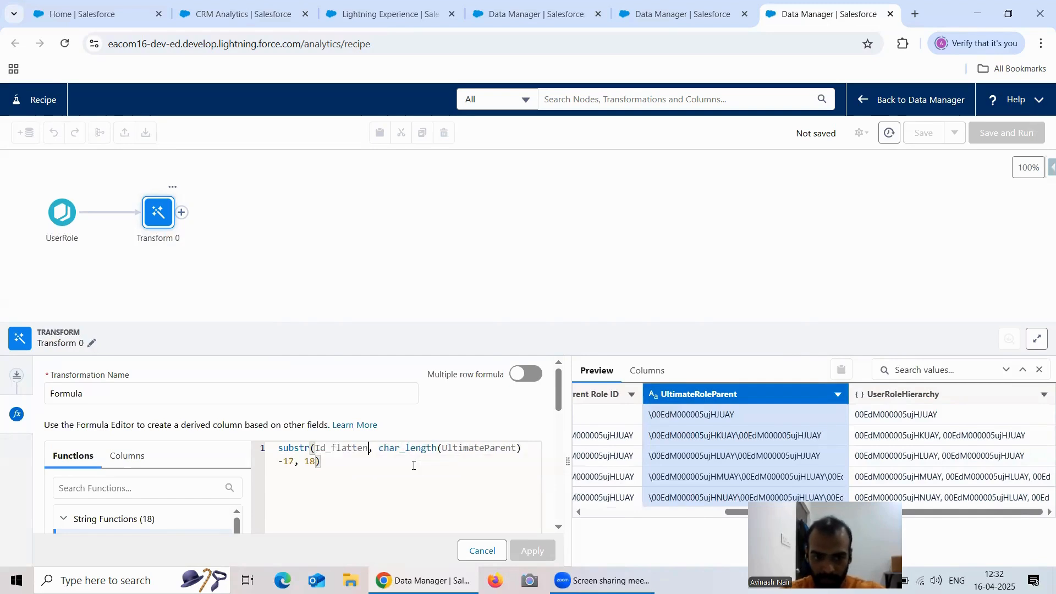
# Replace UltimateParent inside char_length with the UltimateRoleParent column as well.
pyautogui.doubleClick(496, 447)
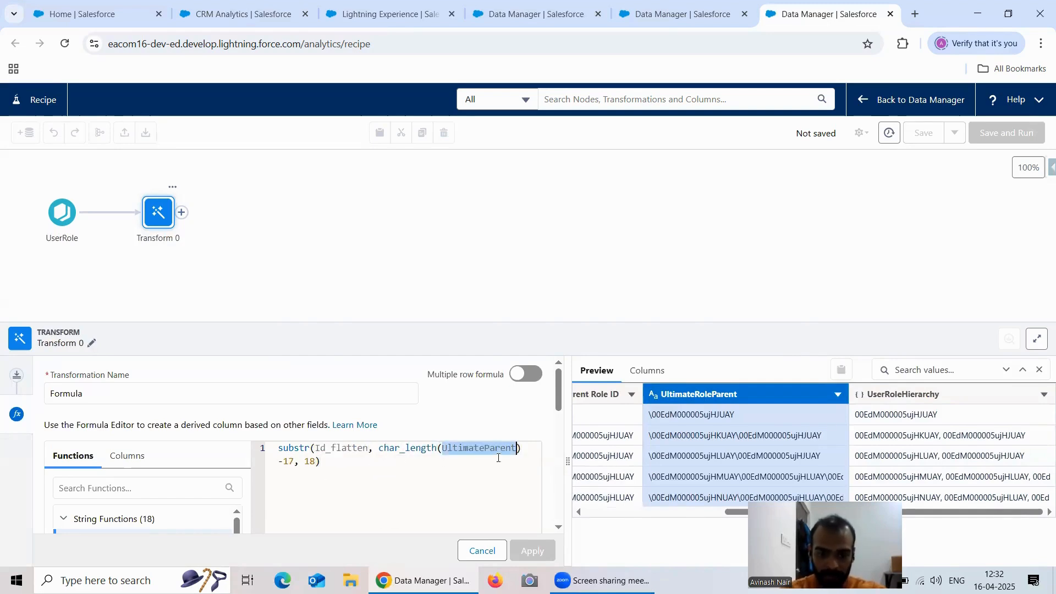
pyautogui.write('Ultimate')
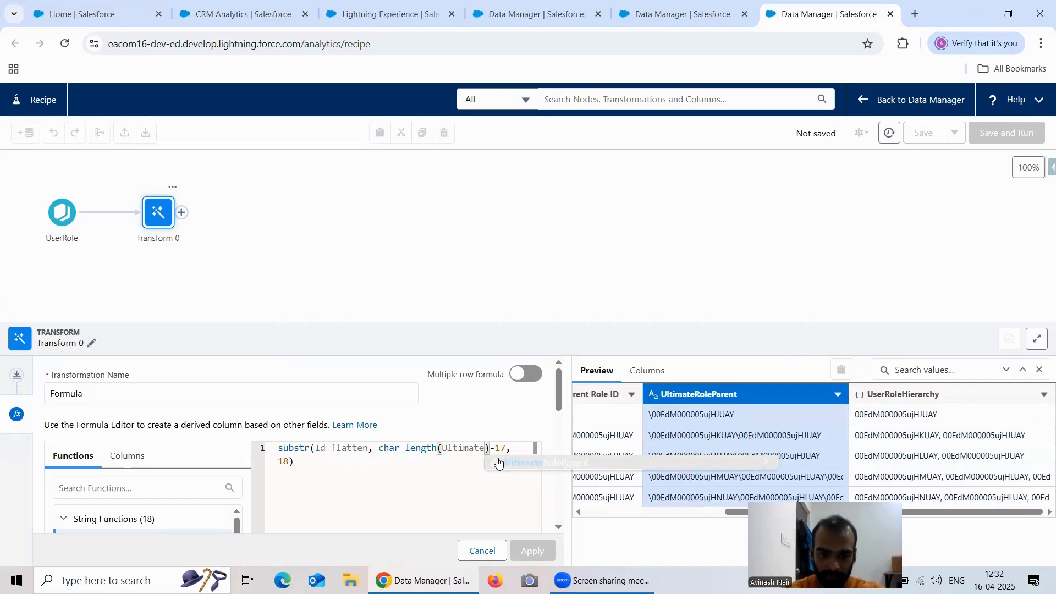
pyautogui.click(532, 465)
# Set the formula's output type to Text.
pyautogui.moveTo(558, 393); pyautogui.dragTo(567, 479)
pyautogui.click(259, 453)
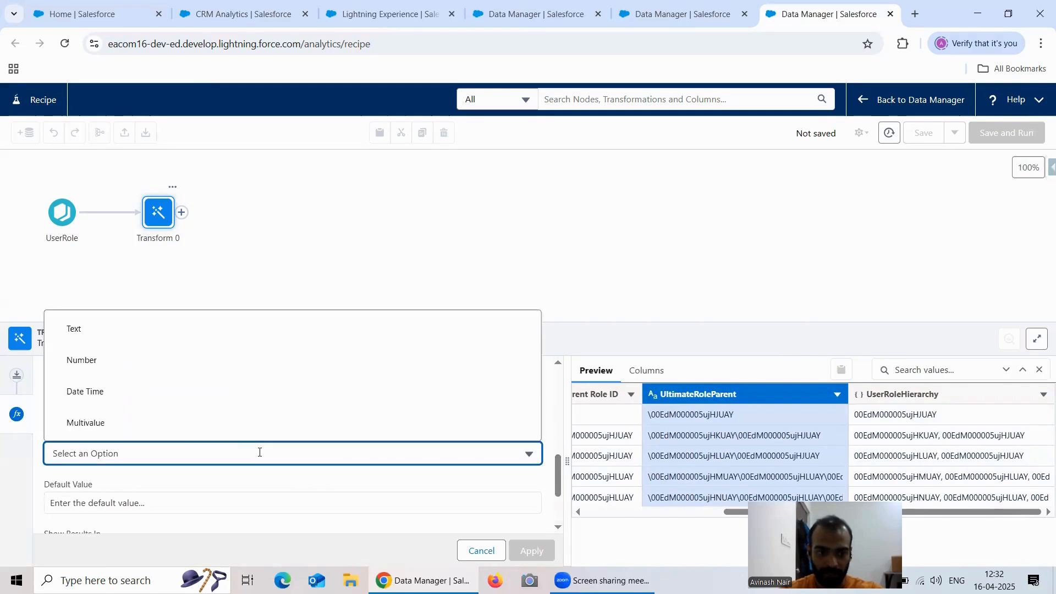
pyautogui.click(184, 333)
pyautogui.scroll(-2, 416, 504)
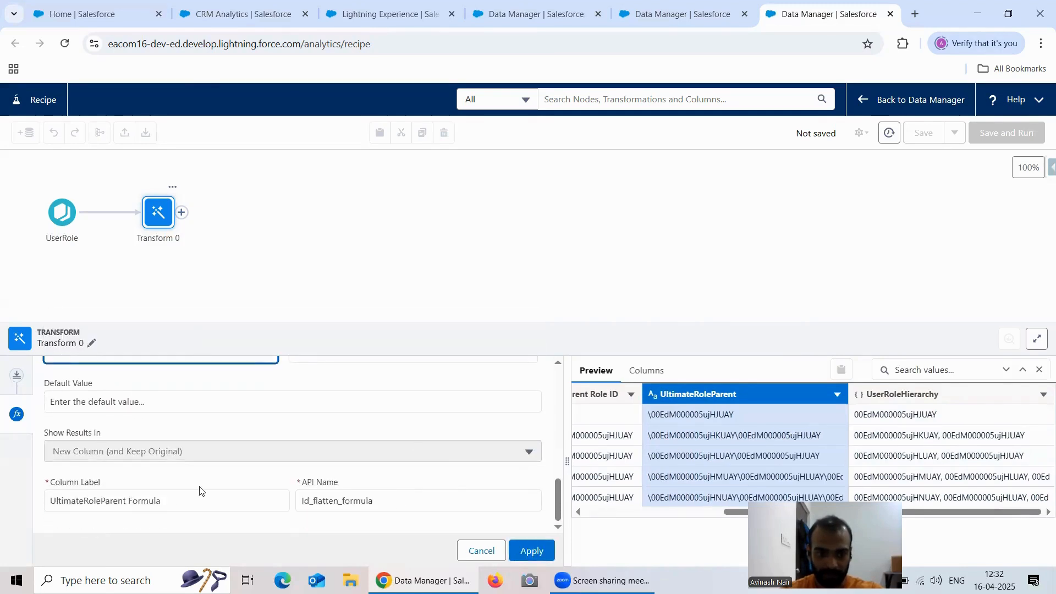
# Set the formula's column label to UltimateRoleParentId.
pyautogui.click(180, 500)
pyautogui.press('BackSpace')
pyautogui.press('BackSpace')
pyautogui.press('BackSpace')
pyautogui.press('BackSpace')
pyautogui.press('BackSpace')
pyautogui.press('BackSpace')
pyautogui.press('BackSpace')
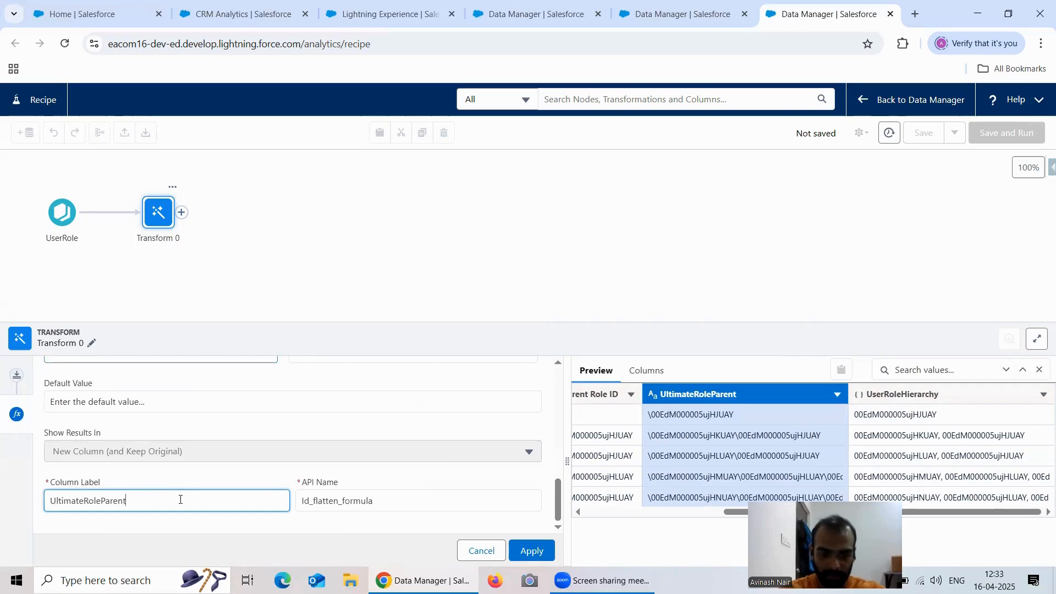
# Reuse the label UltimateRoleParentId as the formula column's API name and apply the formula.
pyautogui.click(396, 505)
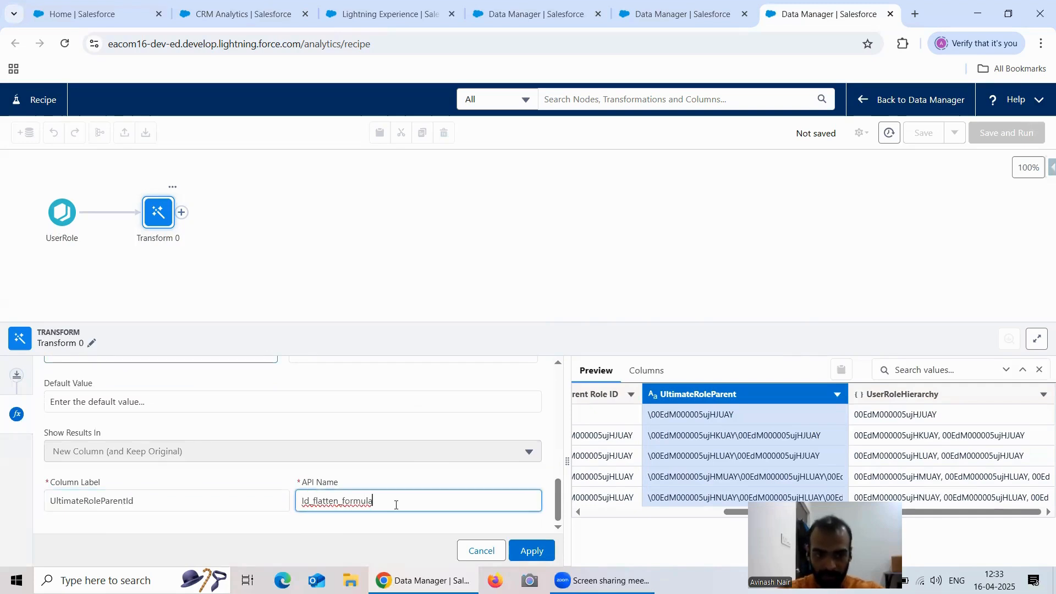
pyautogui.click(164, 504)
pyautogui.doubleClick(161, 502)
pyautogui.hotkey('ctrl', 'c')
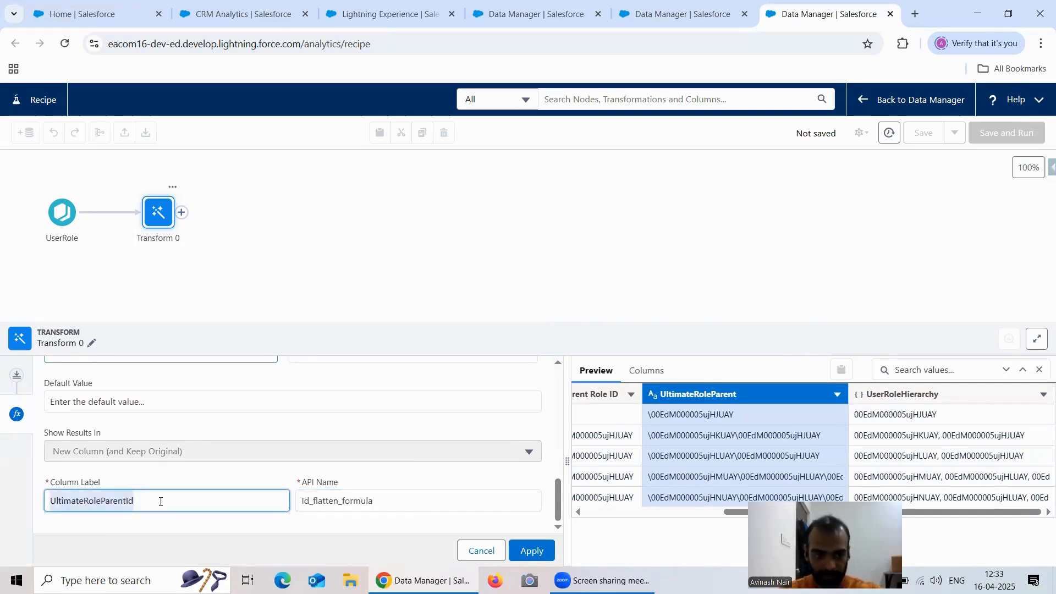
pyautogui.doubleClick(395, 502)
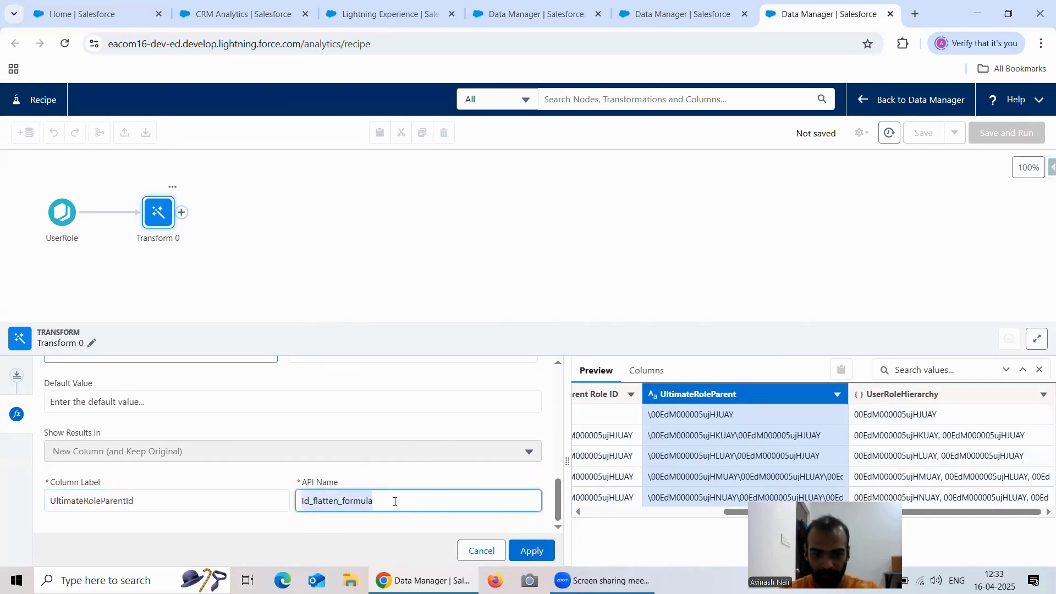
pyautogui.hotkey('ctrl', 'v')
pyautogui.click(532, 551)
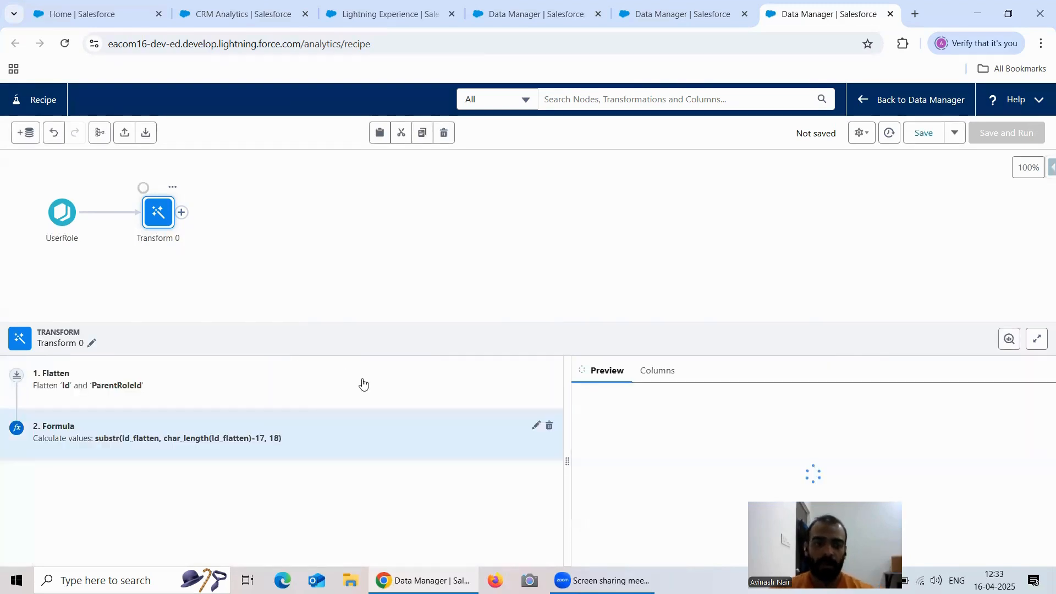
# Edit the Flatten transformation and set the hierarchy nodes column's API name to UserRoleHierarchy.
pyautogui.click(432, 382)
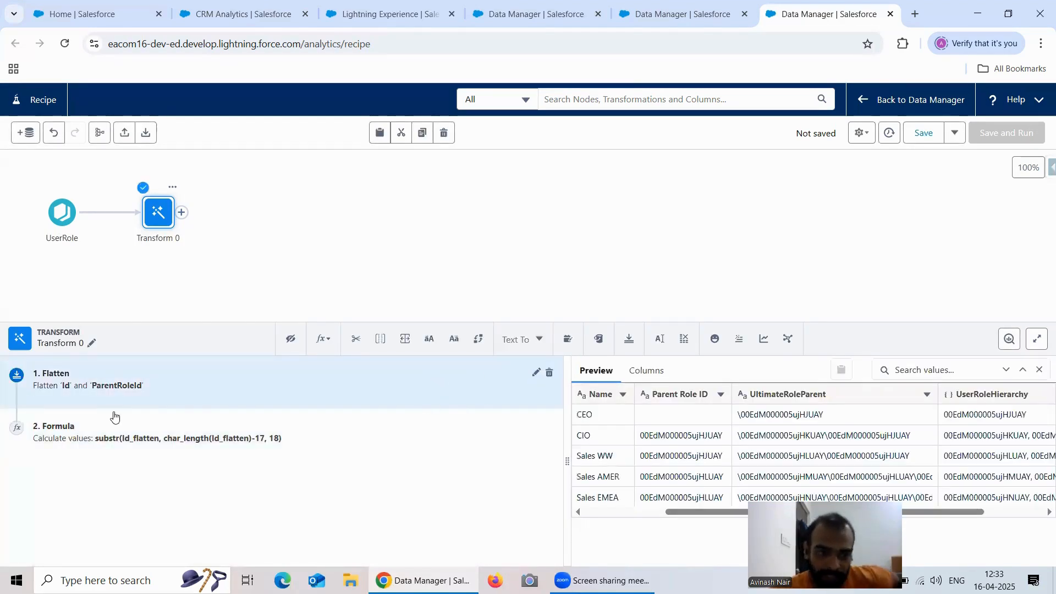
pyautogui.click(535, 375)
pyautogui.scroll(-8, 220, 478)
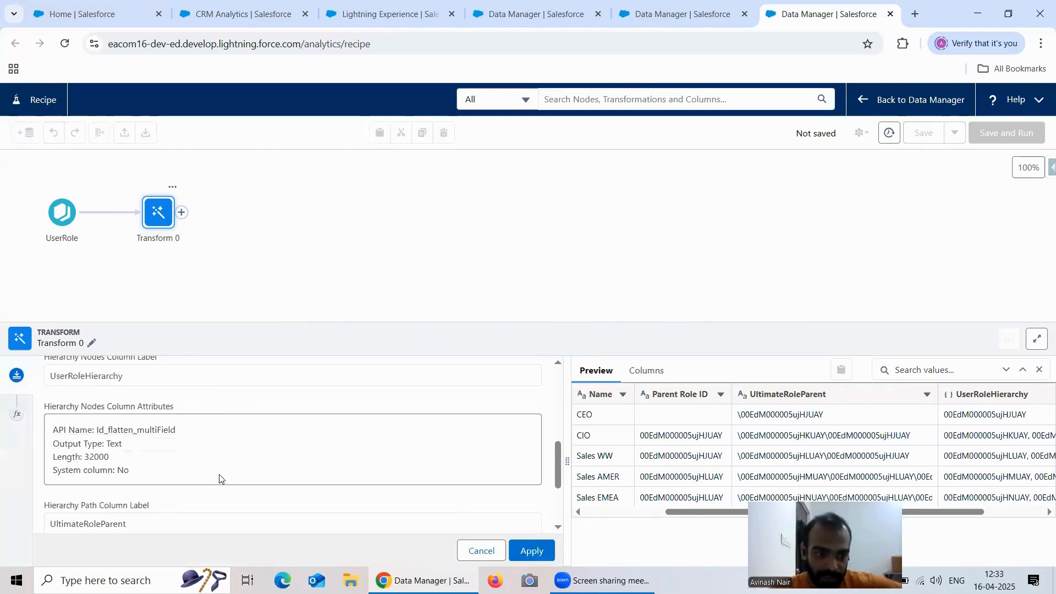
pyautogui.click(148, 438)
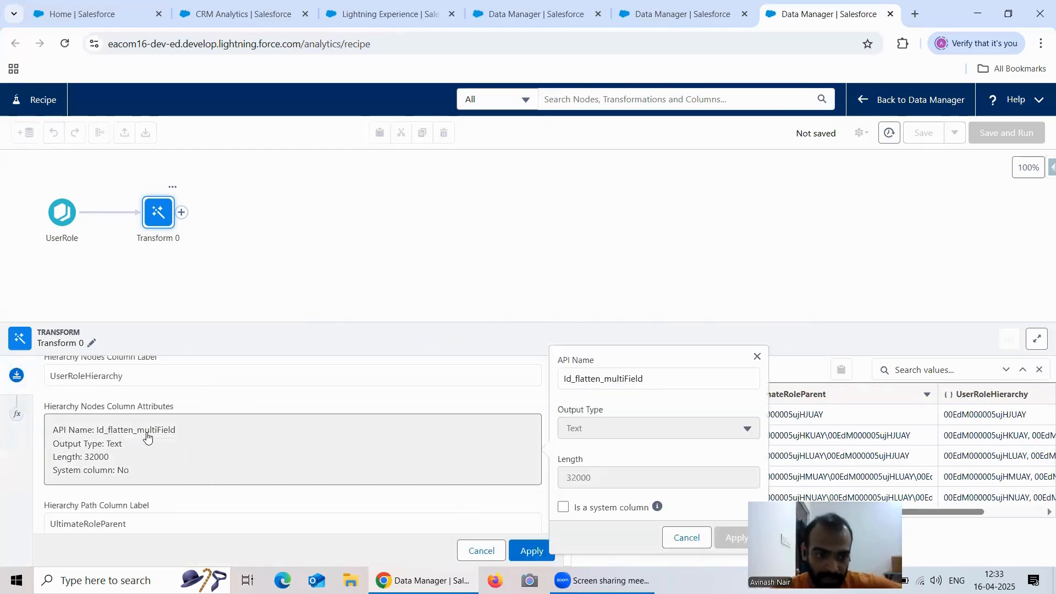
pyautogui.scroll(-2, 242, 454)
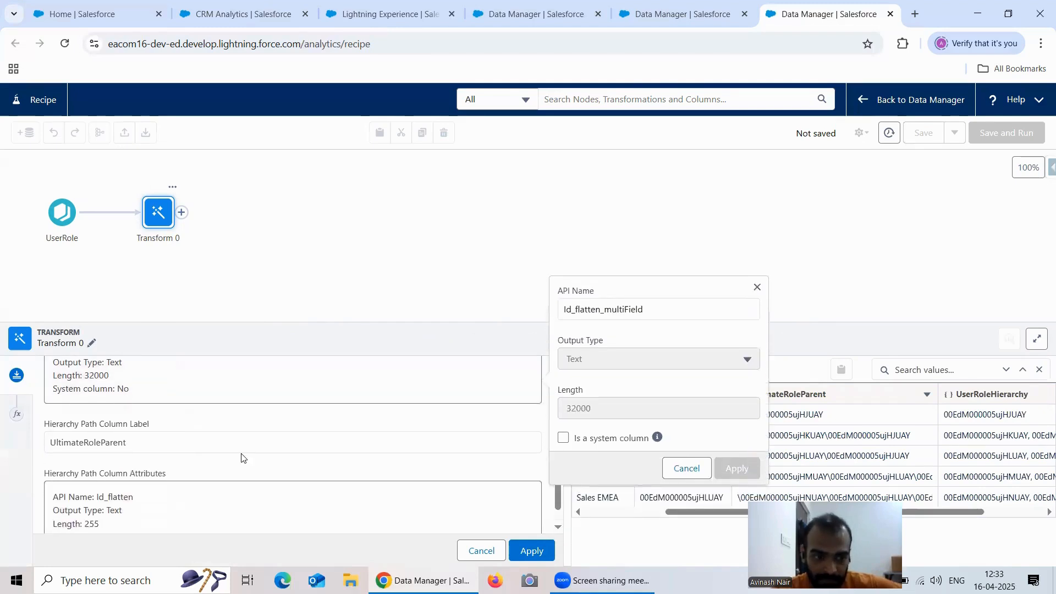
pyautogui.scroll(-1, 243, 454)
pyautogui.click(170, 470)
pyautogui.scroll(-2, 252, 487)
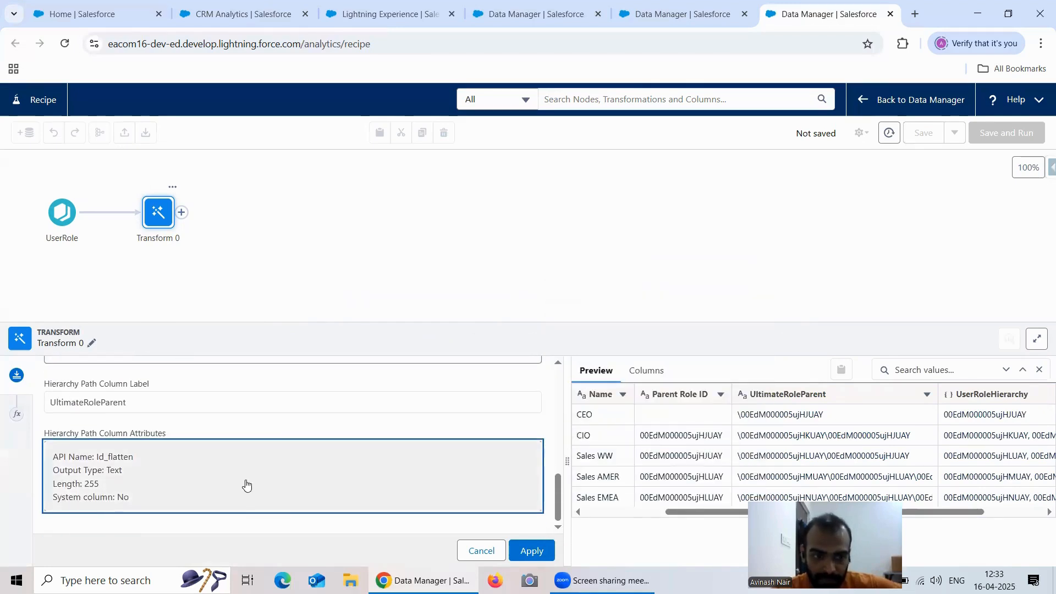
pyautogui.scroll(3, 246, 485)
pyautogui.click(156, 455)
pyautogui.click(334, 479)
pyautogui.click(333, 478)
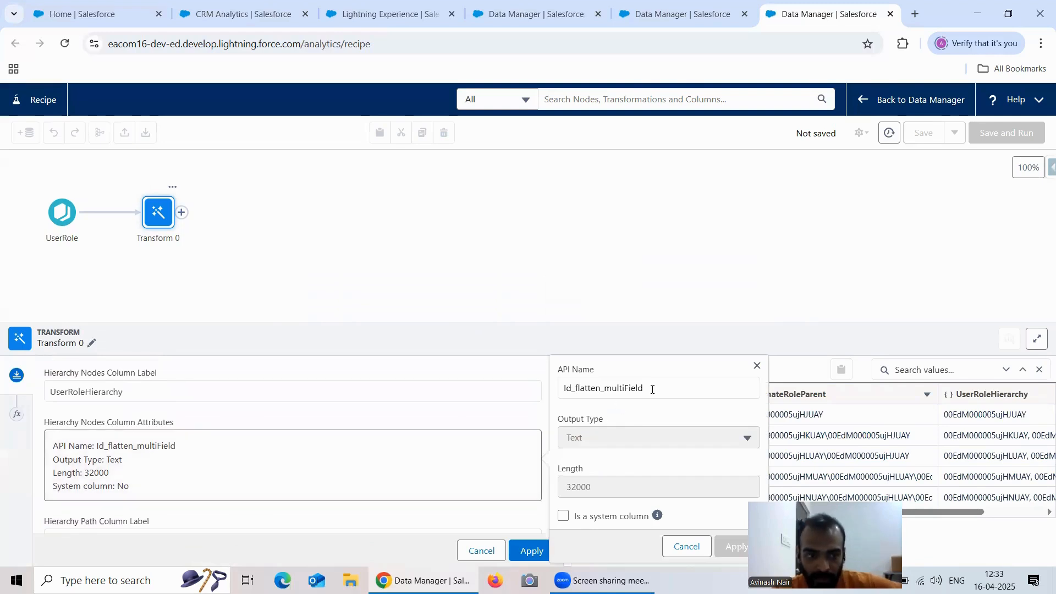
pyautogui.moveTo(653, 389); pyautogui.dragTo(561, 393)
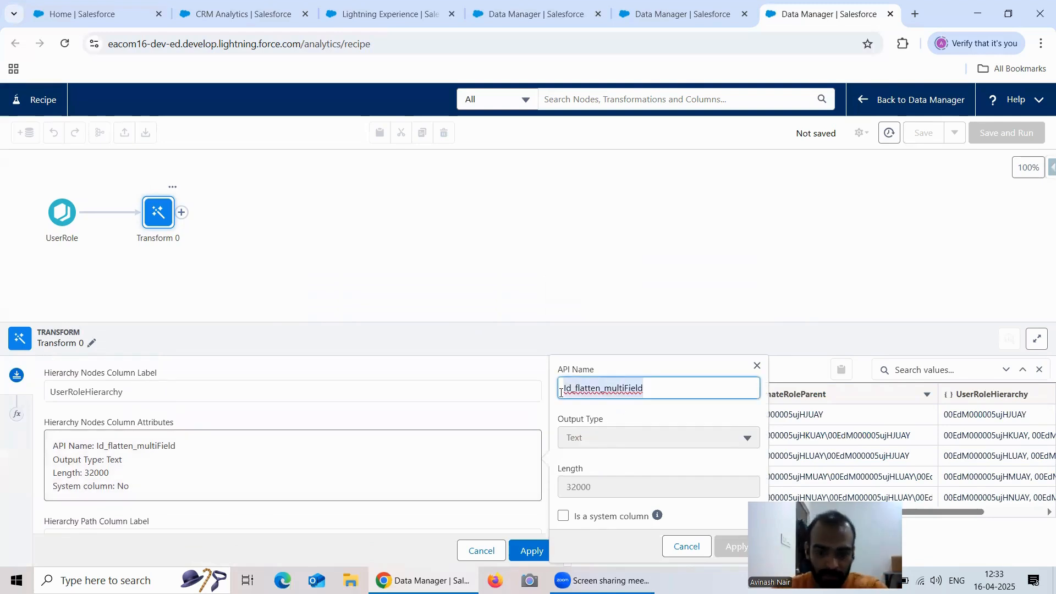
pyautogui.write('UserRoleHierar')
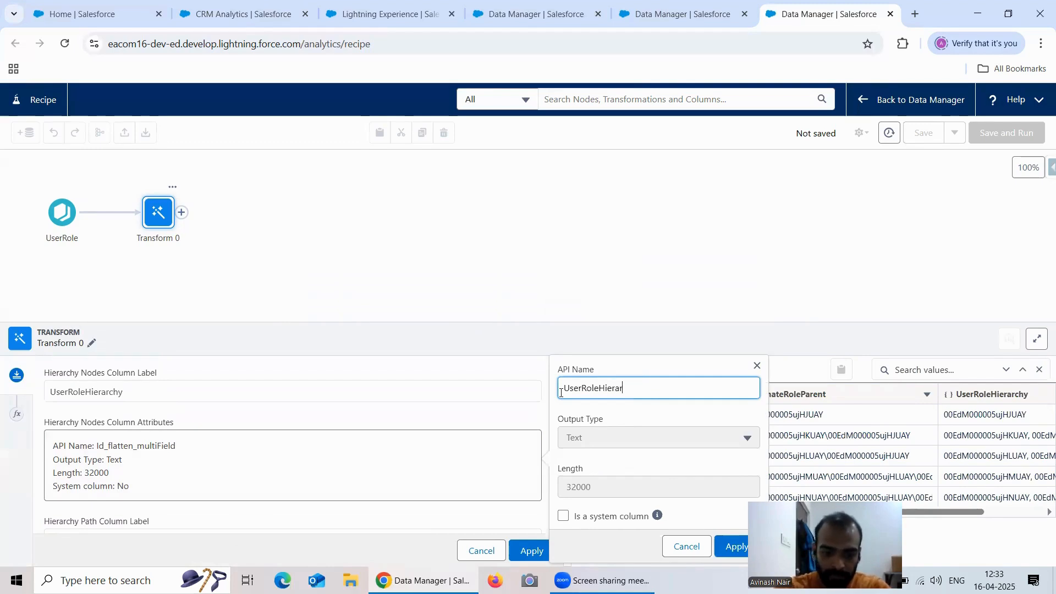
pyautogui.write('chy')
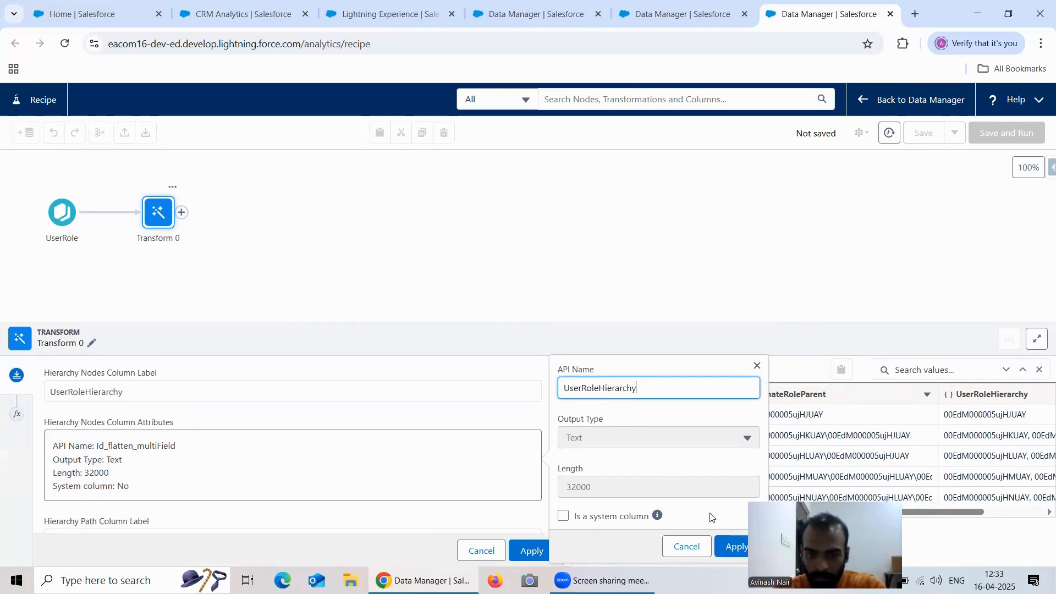
pyautogui.click(737, 546)
# Set the hierarchy path column's API name to UltimateRoleParent and apply the Flatten transformation.
pyautogui.scroll(-3, 257, 482)
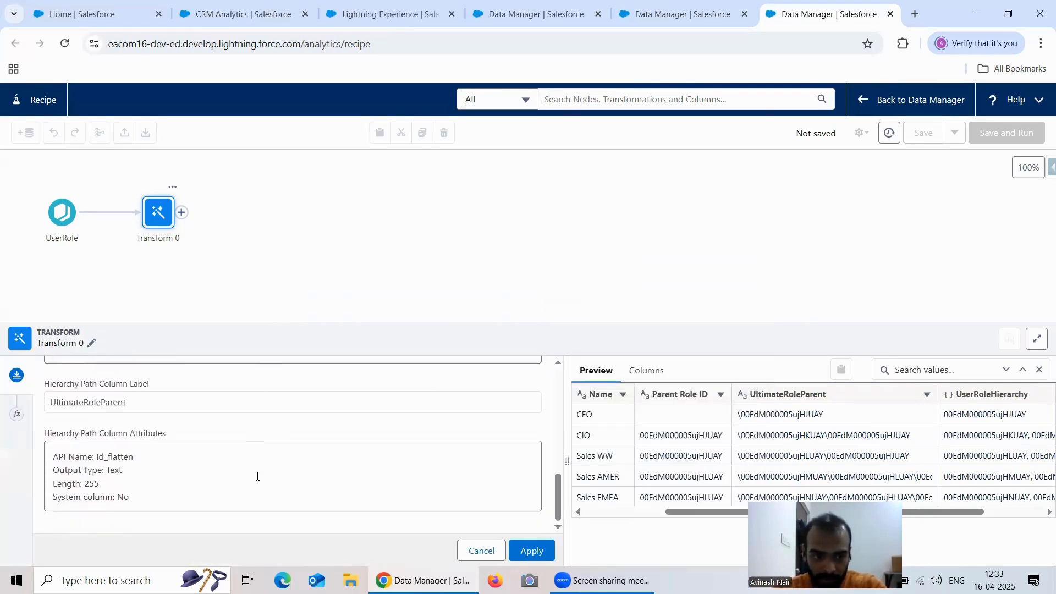
pyautogui.click(224, 474)
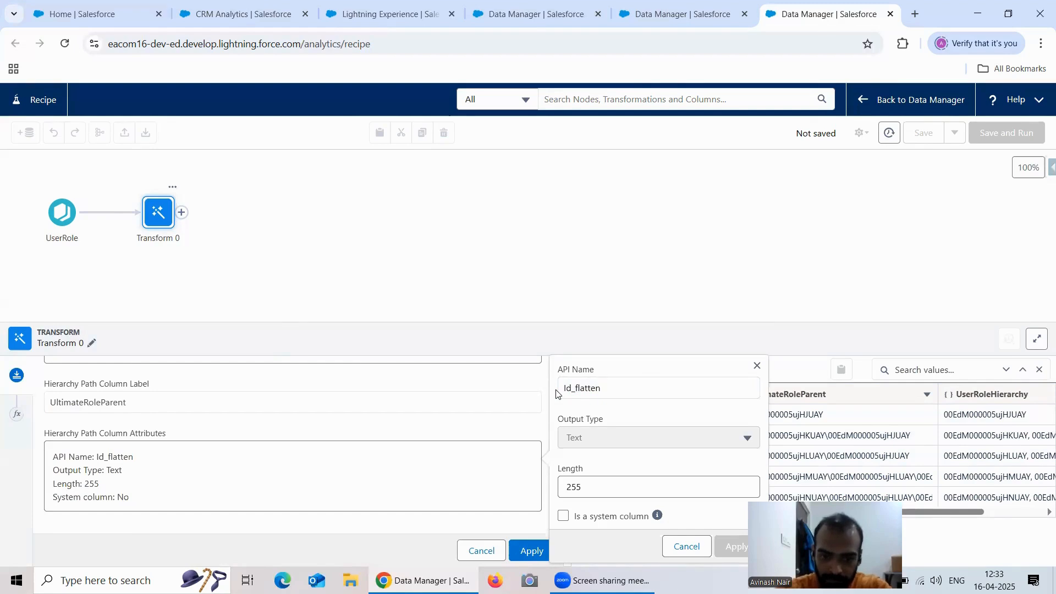
pyautogui.doubleClick(632, 388)
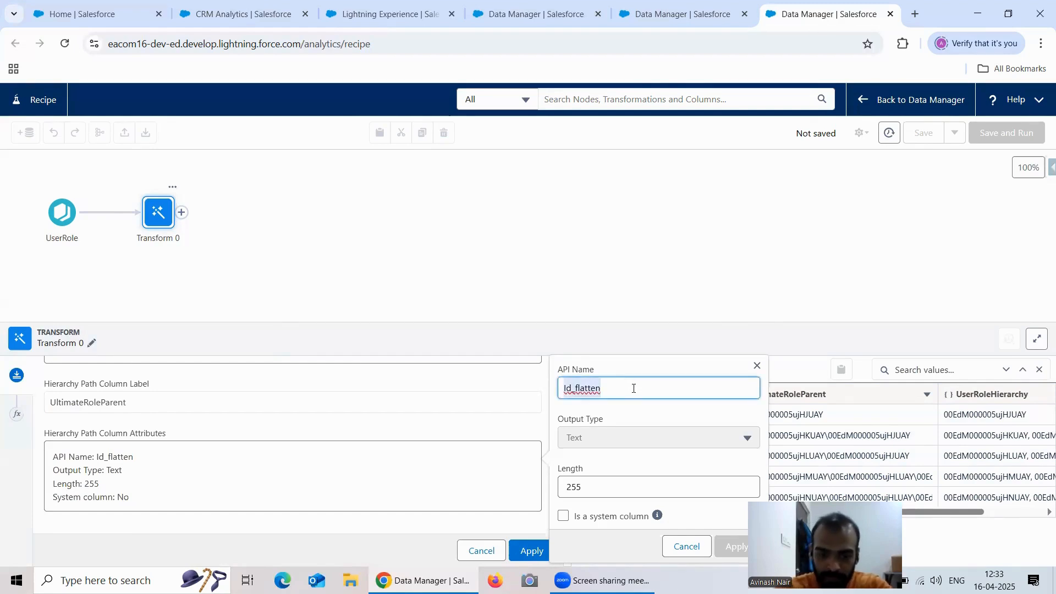
pyautogui.write('UltimateRoleParent')
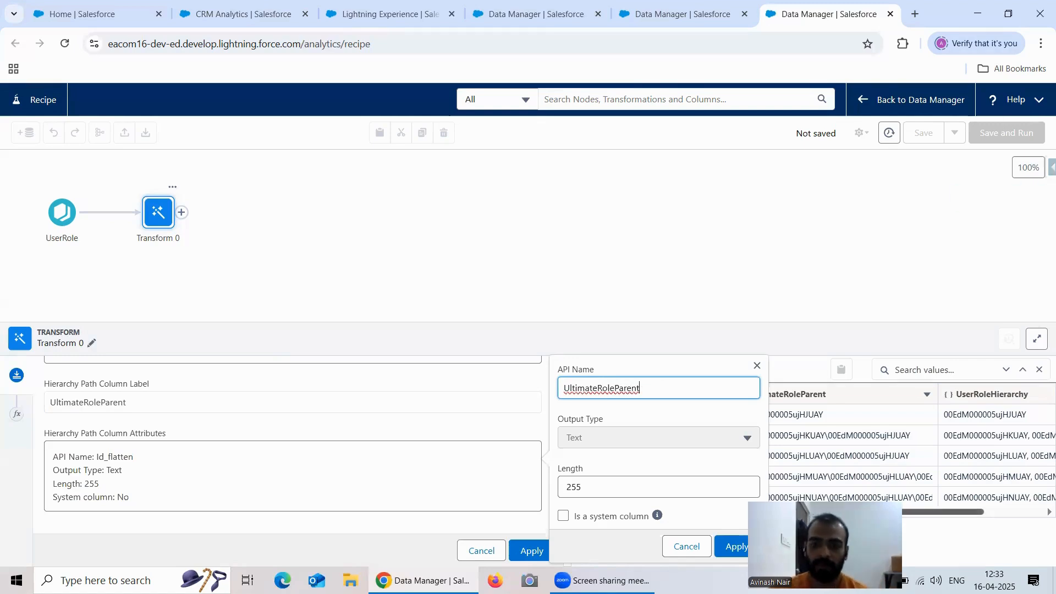
pyautogui.click(737, 547)
pyautogui.click(532, 550)
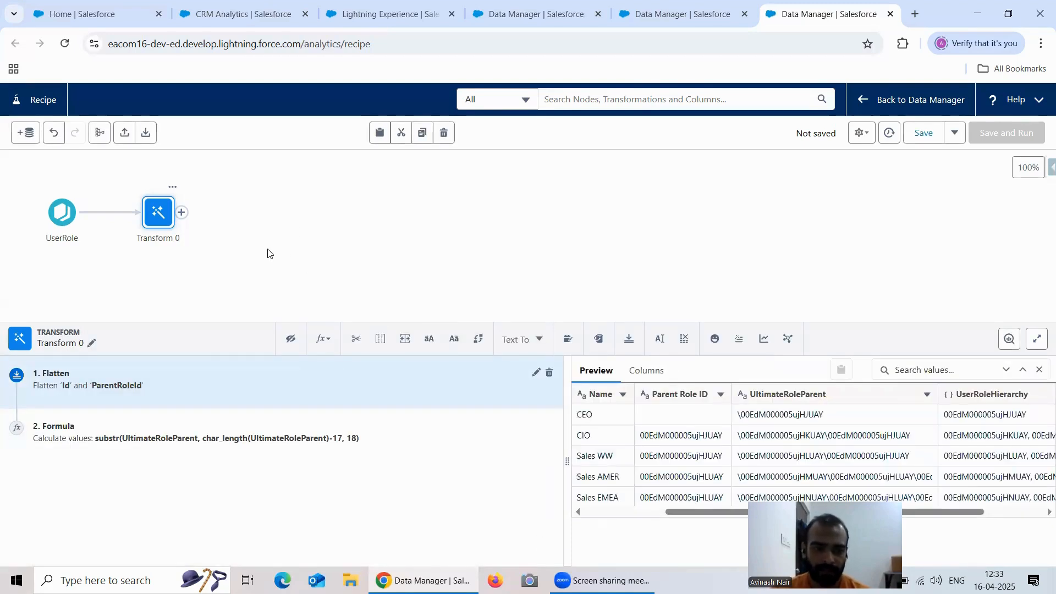
# Return to the Free Session 16 recipe, discard its unapplied transform changes and open the Join Child And UltimateParent Account node.
pyautogui.click(622, 25)
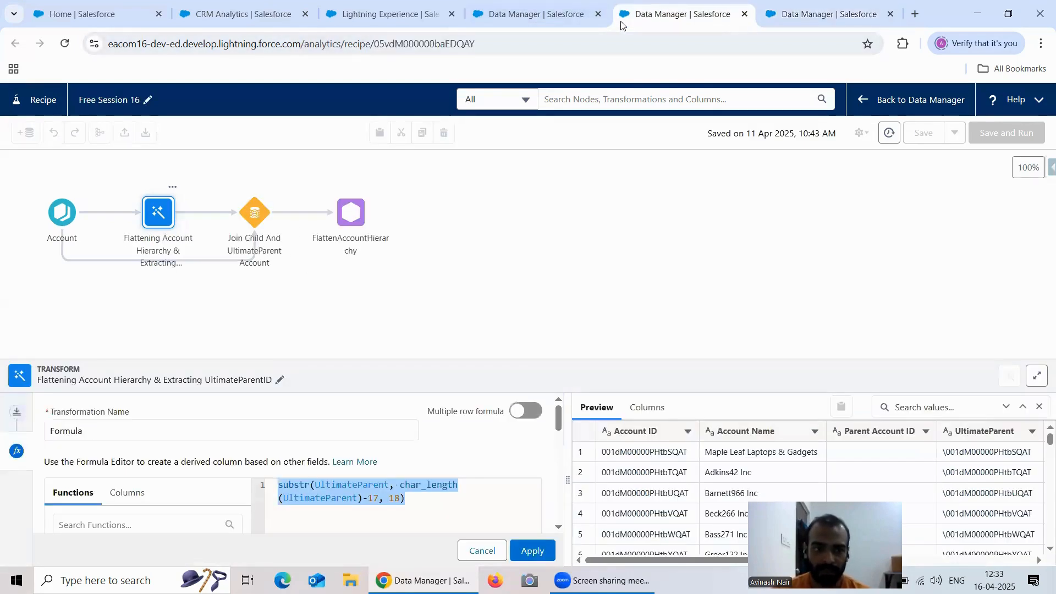
pyautogui.click(254, 221)
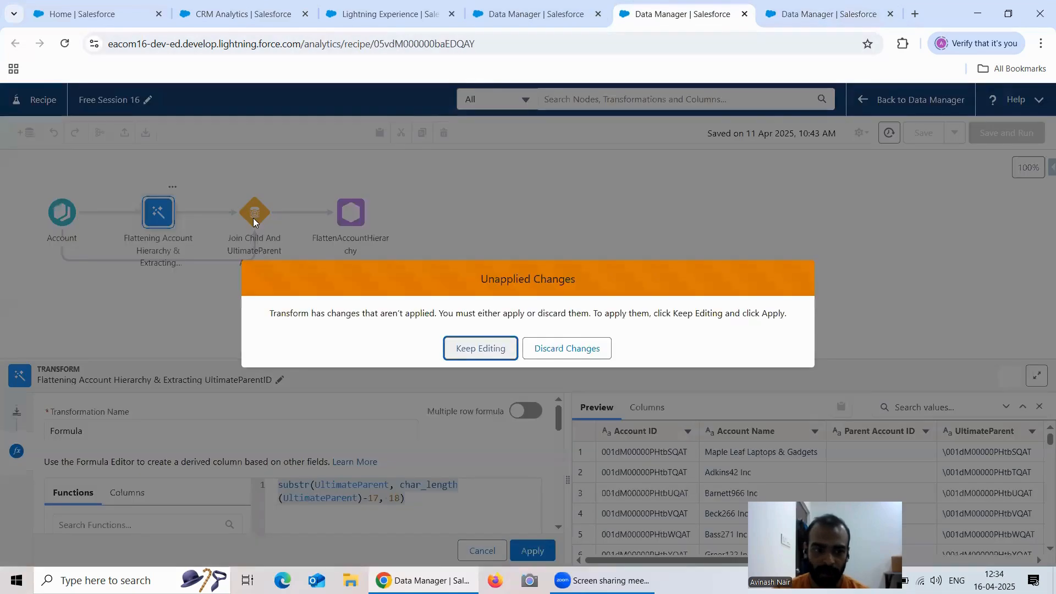
pyautogui.click(545, 350)
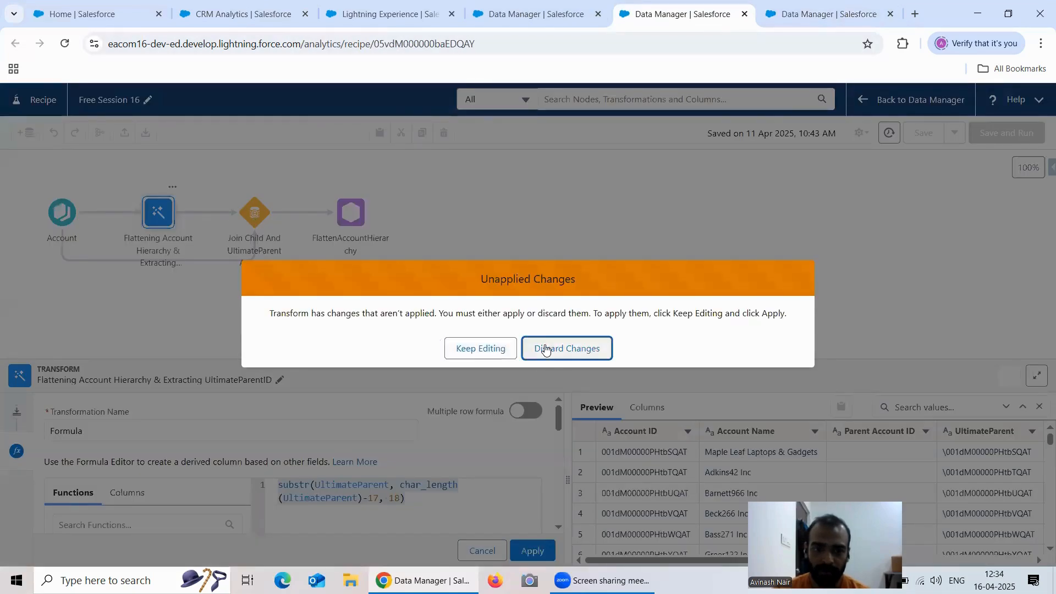
pyautogui.click(252, 219)
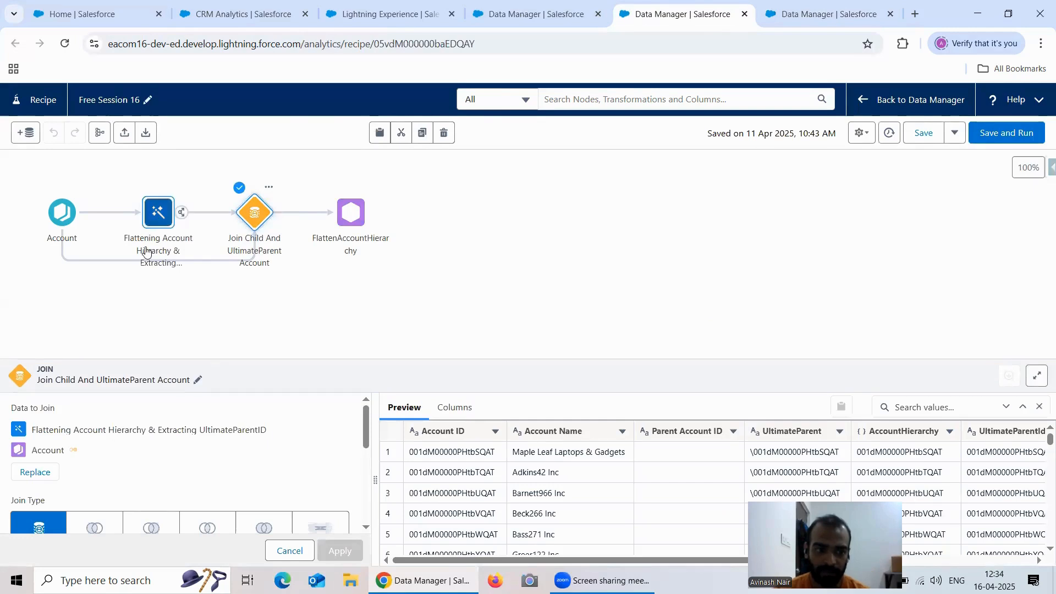
# Review the join keys and right-column API name prefix of Join Child And UltimateParent Account, and return to the UserRole recipe.
pyautogui.scroll(-2, 108, 435)
pyautogui.scroll(-3, 108, 438)
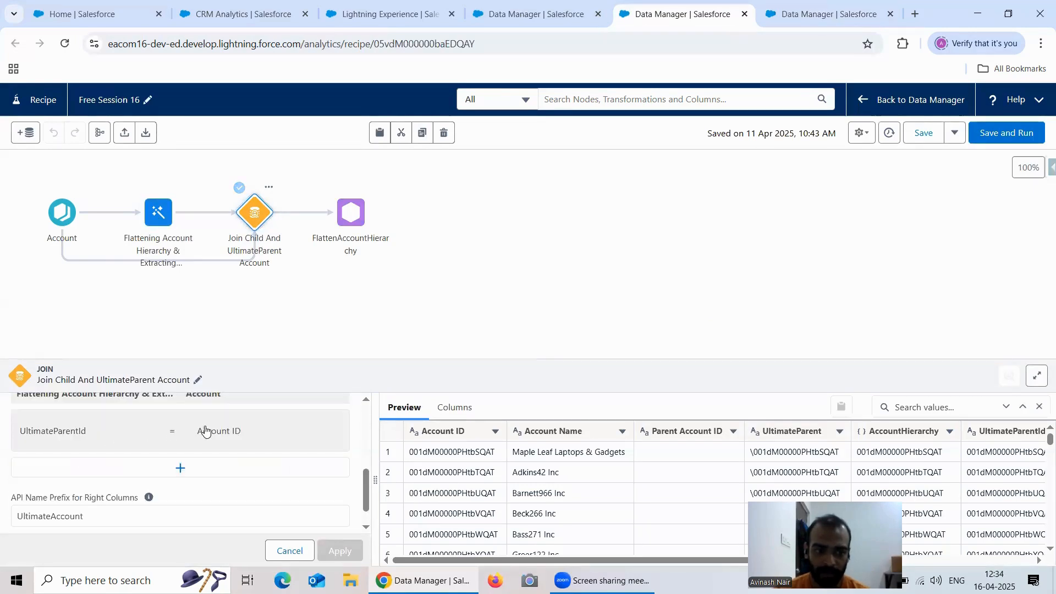
pyautogui.click(807, 26)
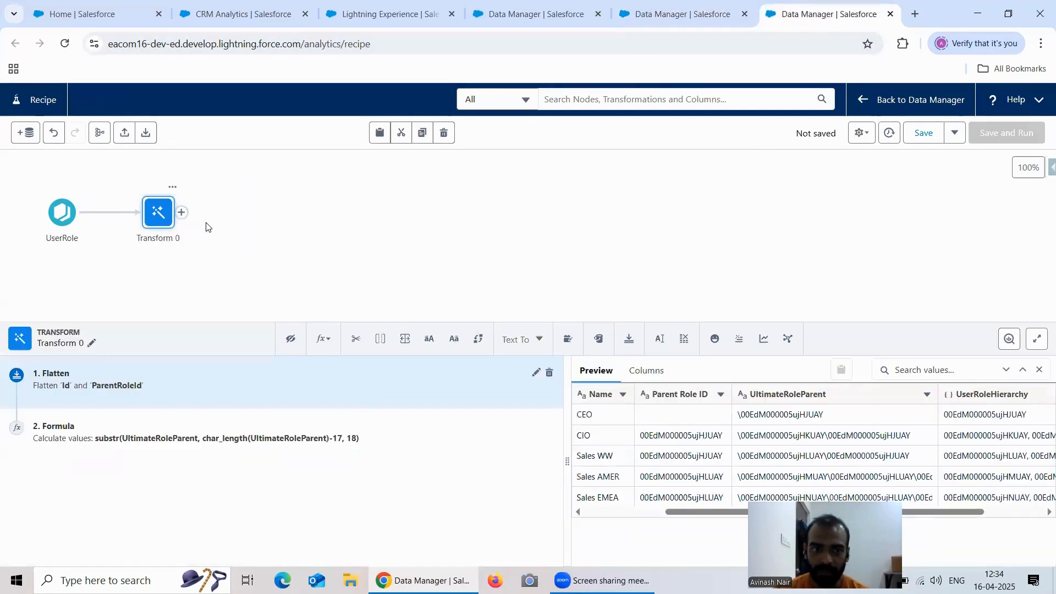
pyautogui.click(182, 212)
pyautogui.click(299, 191)
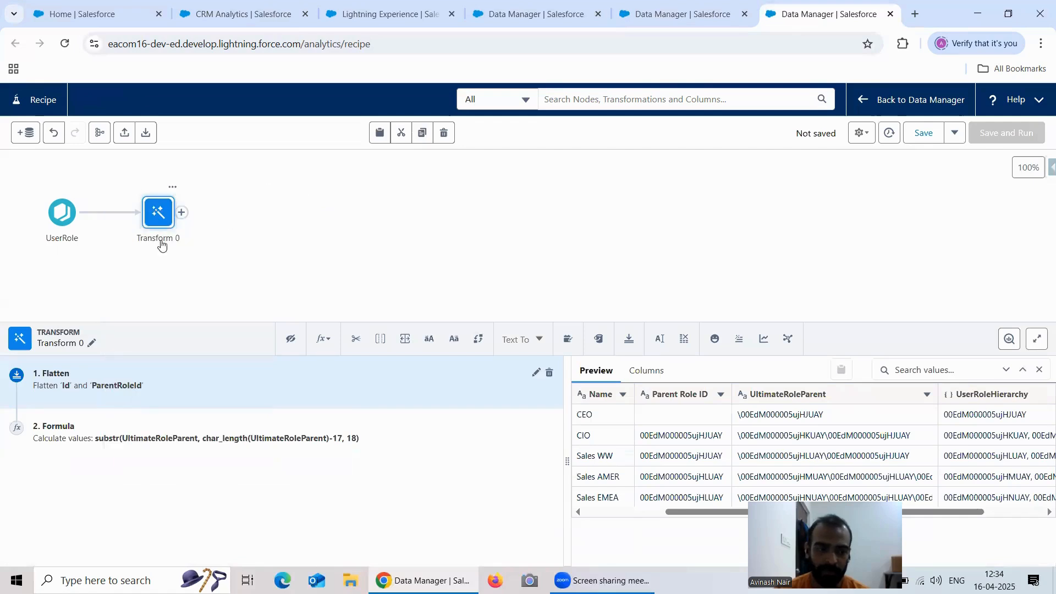
pyautogui.moveTo(86, 215)
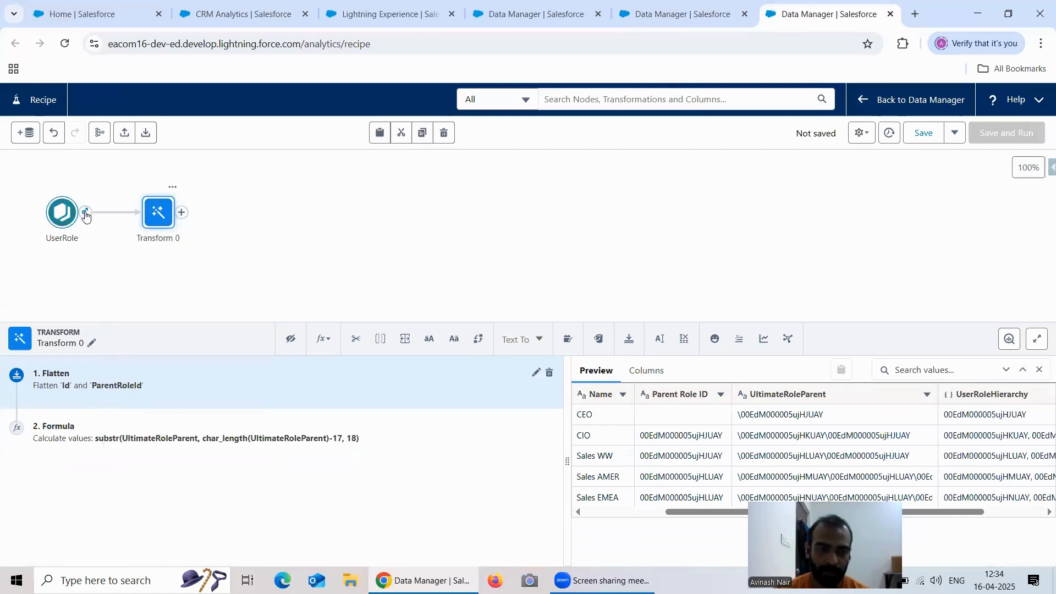
pyautogui.click(321, 255)
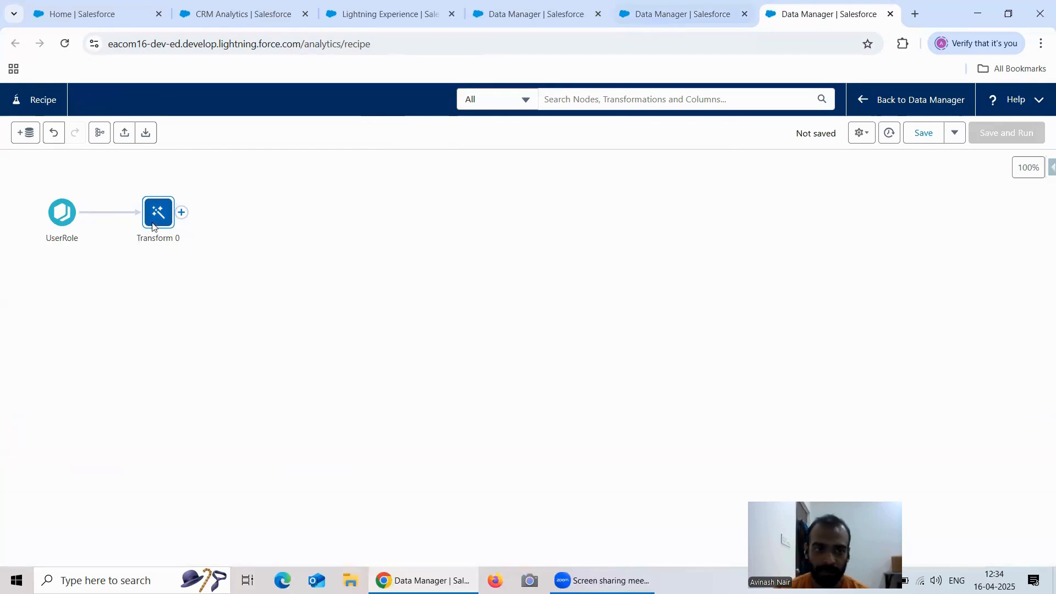
# Rename the Transform 0 node as Flattening Ultimate Parent Role ID and apply the name.
pyautogui.click(165, 215)
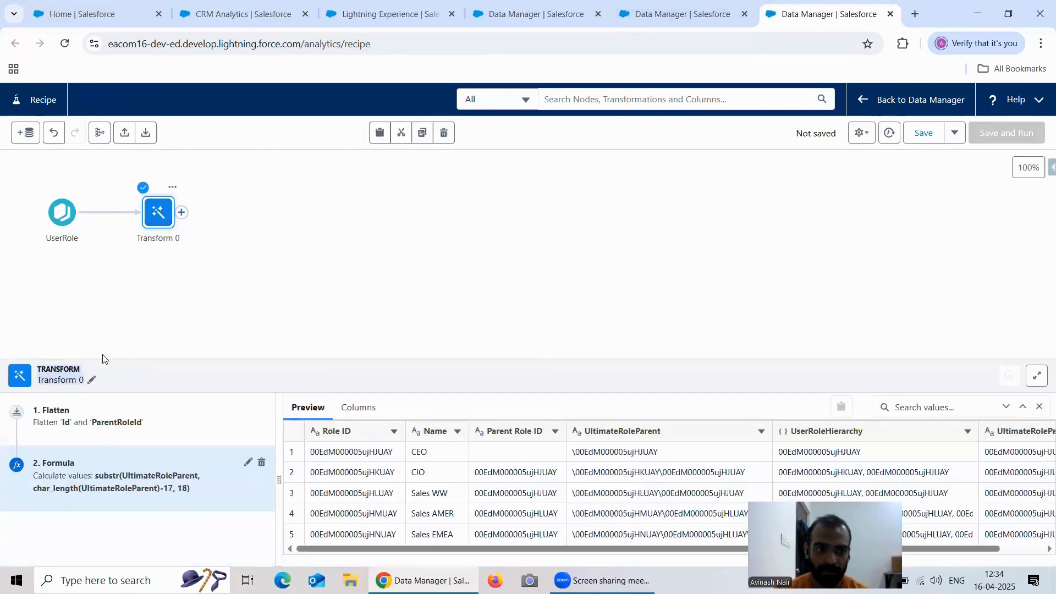
pyautogui.click(90, 379)
pyautogui.click(194, 319)
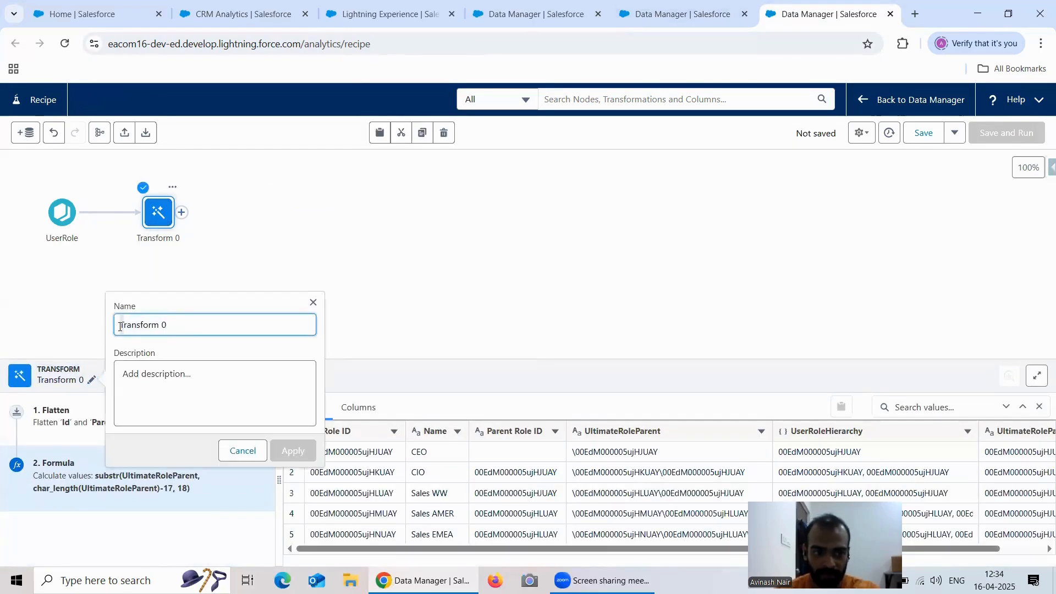
pyautogui.press('BackSpace')
pyautogui.press('BackSpace')
pyautogui.press('BackSpace')
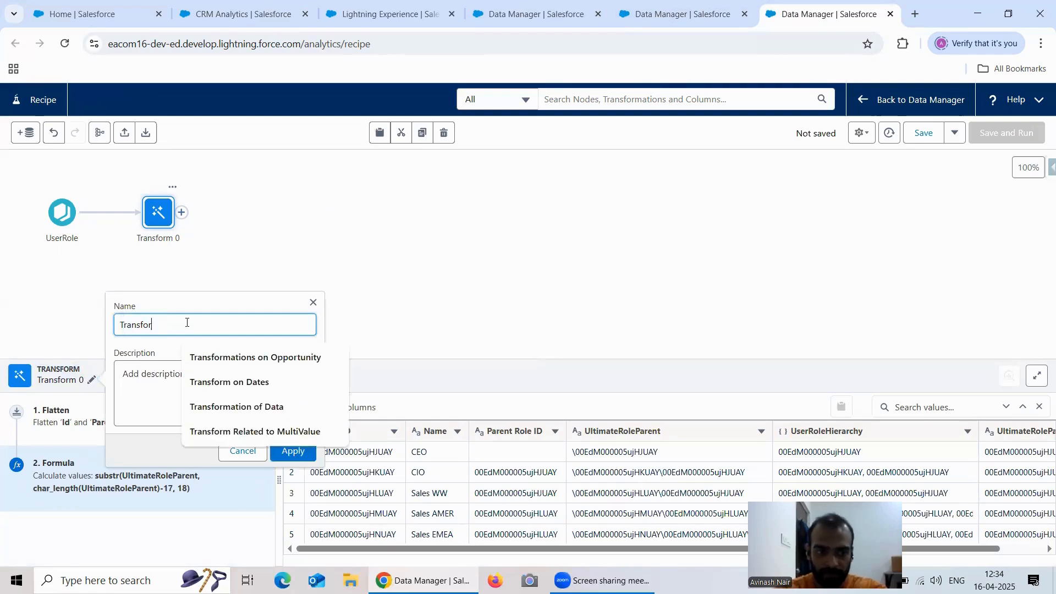
pyautogui.press('BackSpace')
pyautogui.press('BackSpace')
pyautogui.press('BackSpace')
pyautogui.press('BackSpace')
pyautogui.press('BackSpace')
pyautogui.write('Flattening Ultimate Parent Role ID')
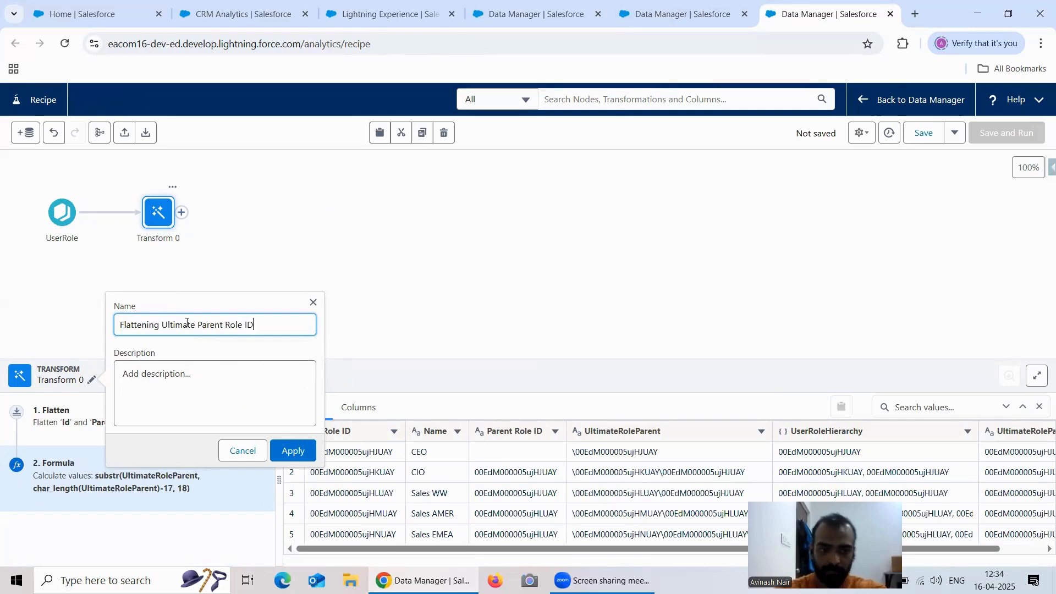
pyautogui.click(291, 450)
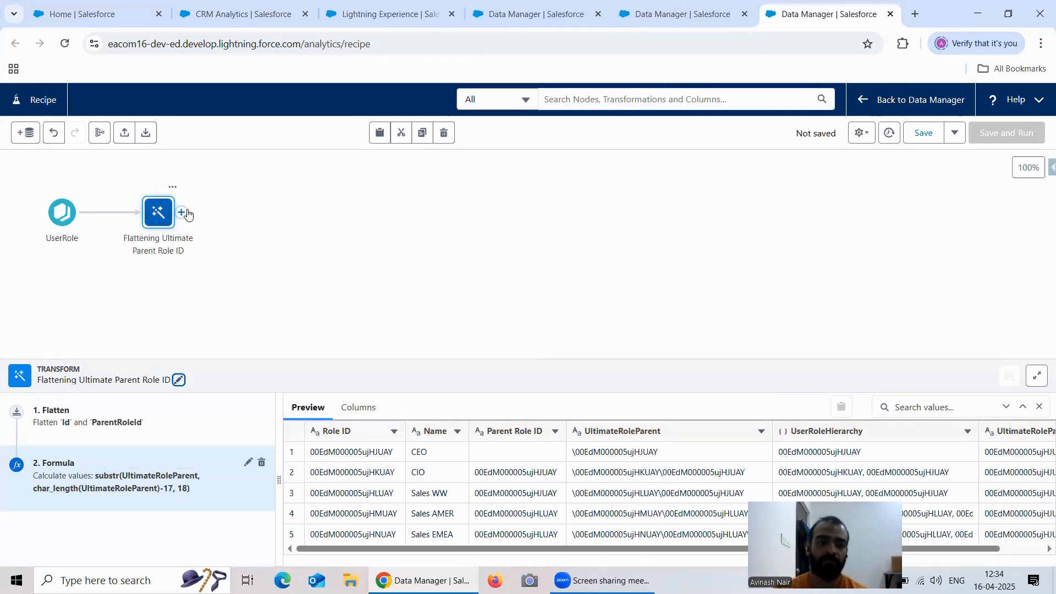
# Add a Join node that combines the Flattening Ultimate Parent Role ID transform with the UserRole input.
pyautogui.click(230, 259)
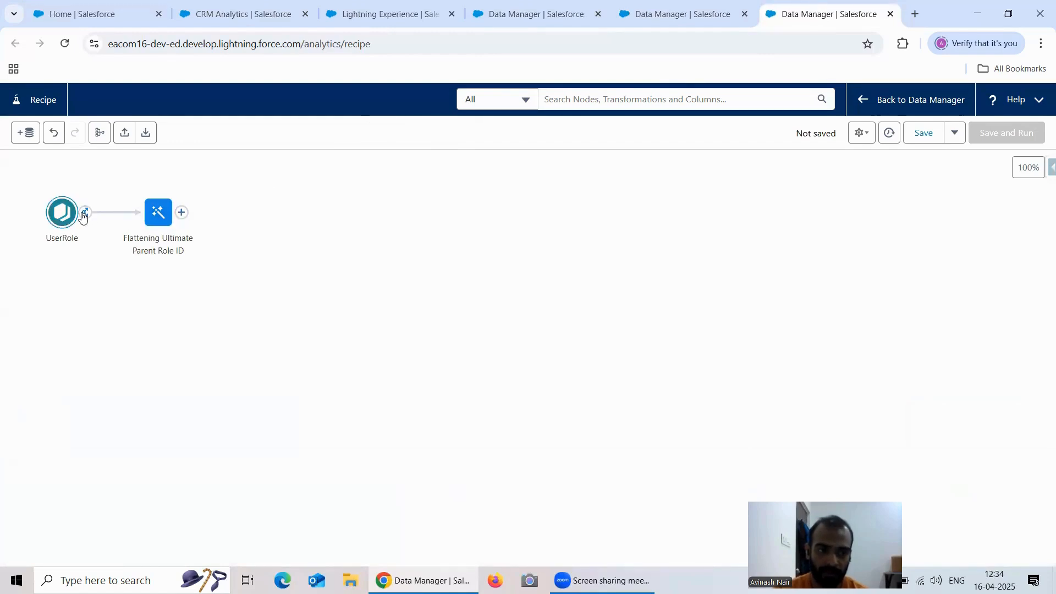
pyautogui.moveTo(85, 216); pyautogui.dragTo(115, 282)
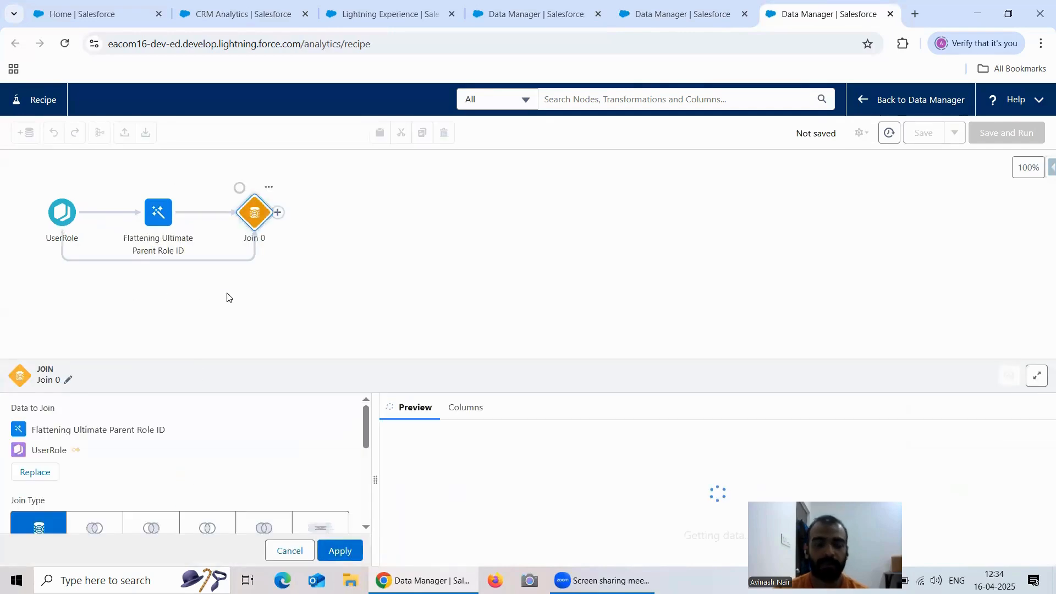
# Set the join's API name prefix for right columns to UltimateRole and apply the join.
pyautogui.scroll(-5, 199, 463)
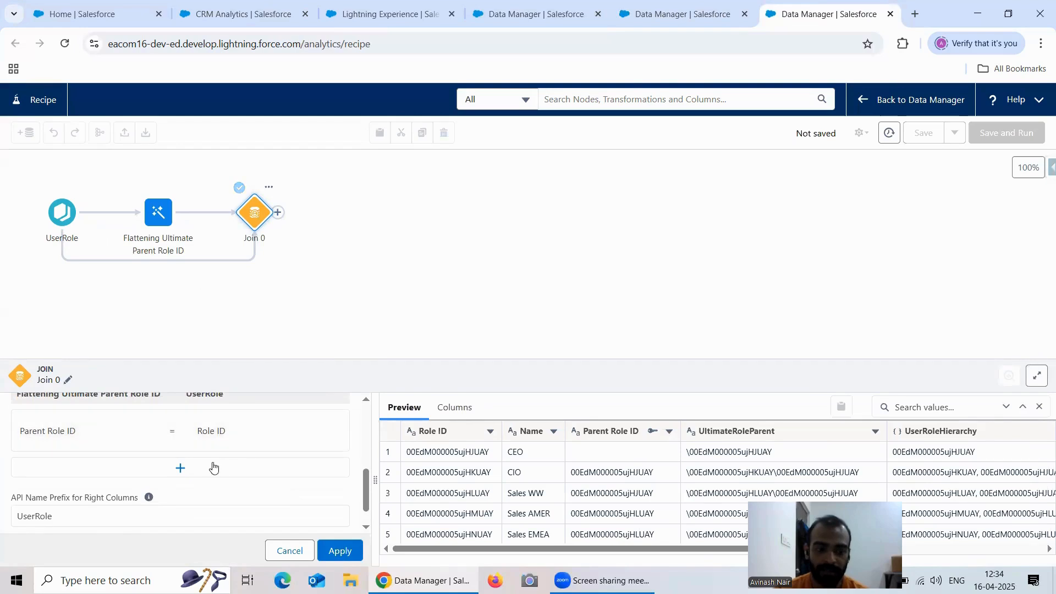
pyautogui.scroll(-1, 216, 449)
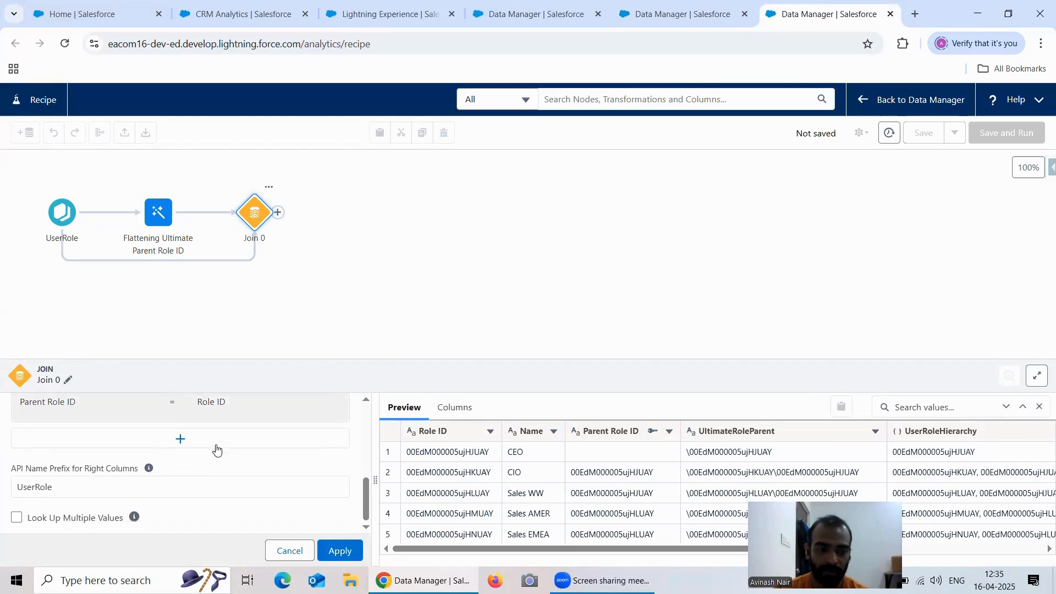
pyautogui.click(27, 486)
pyautogui.press('BackSpace')
pyautogui.press('BackSpace')
pyautogui.press('BackSpace')
pyautogui.press('BackSpace')
pyautogui.press('BackSpace')
pyautogui.press('BackSpace')
pyautogui.press('BackSpace')
pyautogui.press('BackSpace')
pyautogui.write('Ultimat')
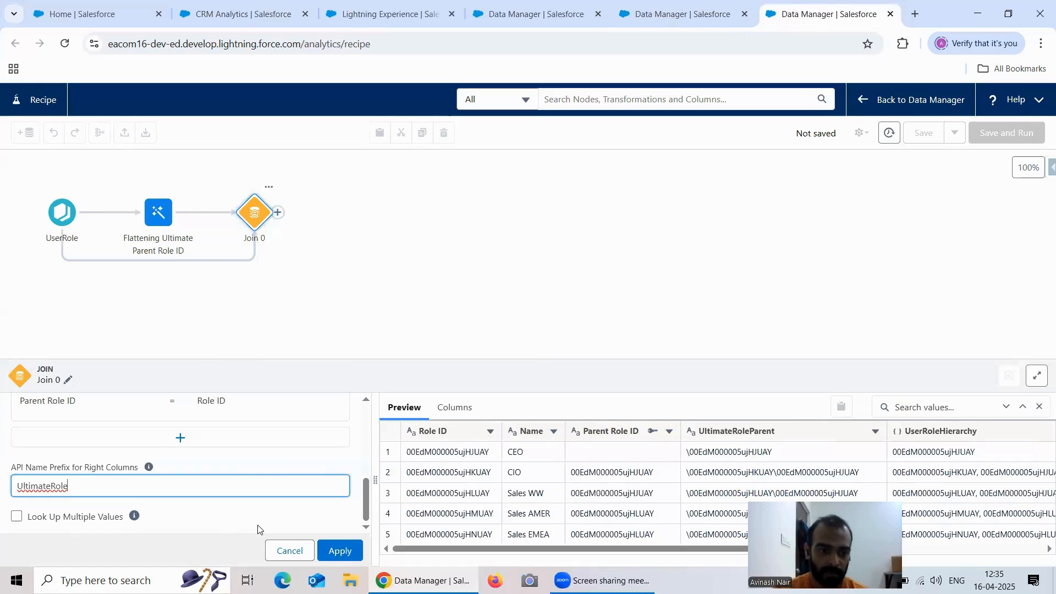
pyautogui.click(342, 551)
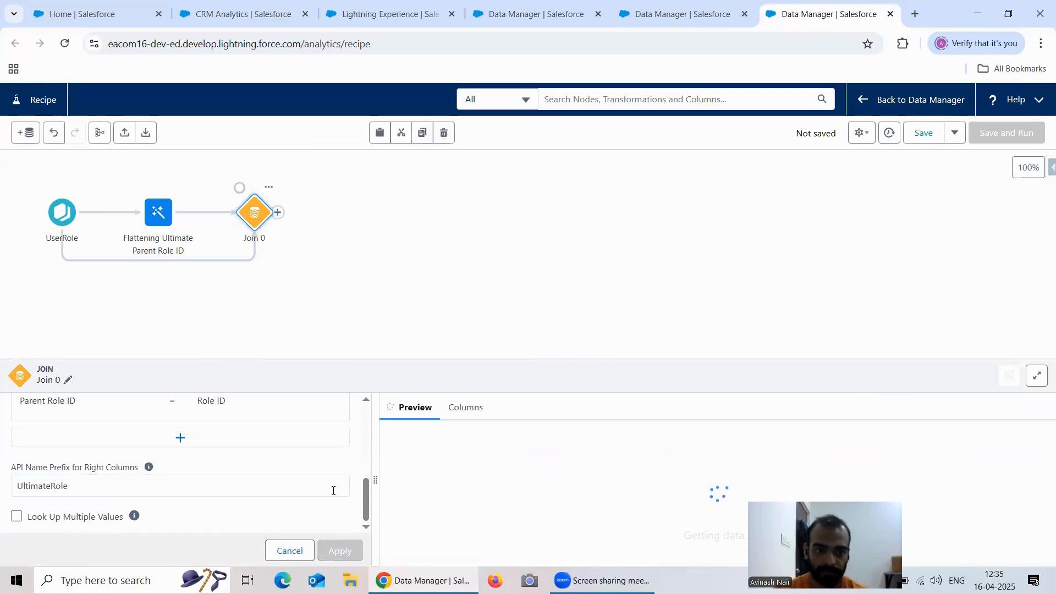
# Rename the join node as Join UserRole IF and UltimateParent User Role ID, dismissing the antivirus notification.
pyautogui.click(68, 380)
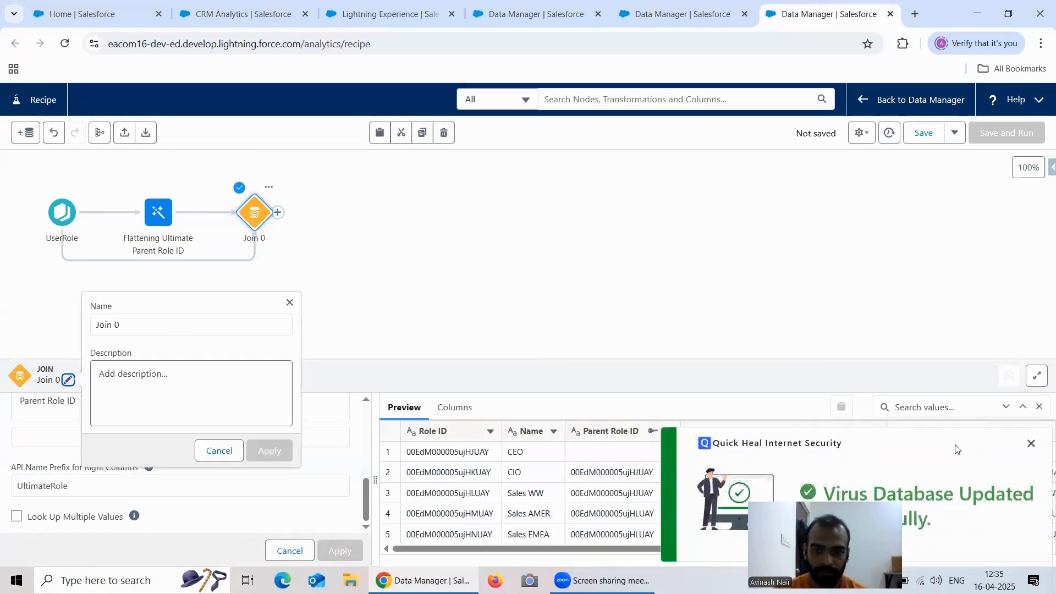
pyautogui.click(1032, 444)
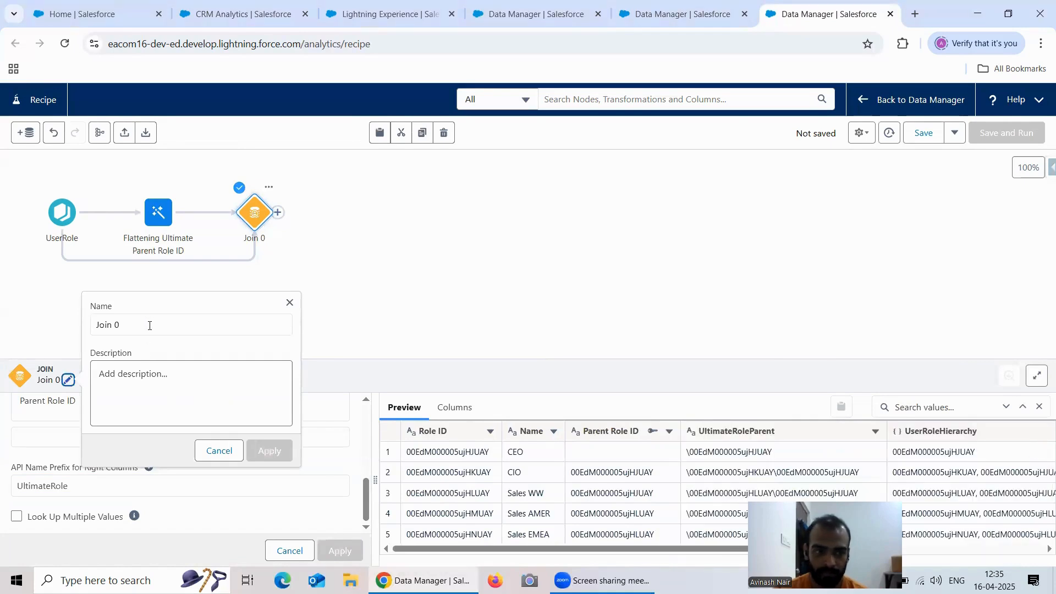
pyautogui.click(150, 325)
pyautogui.press('BackSpace')
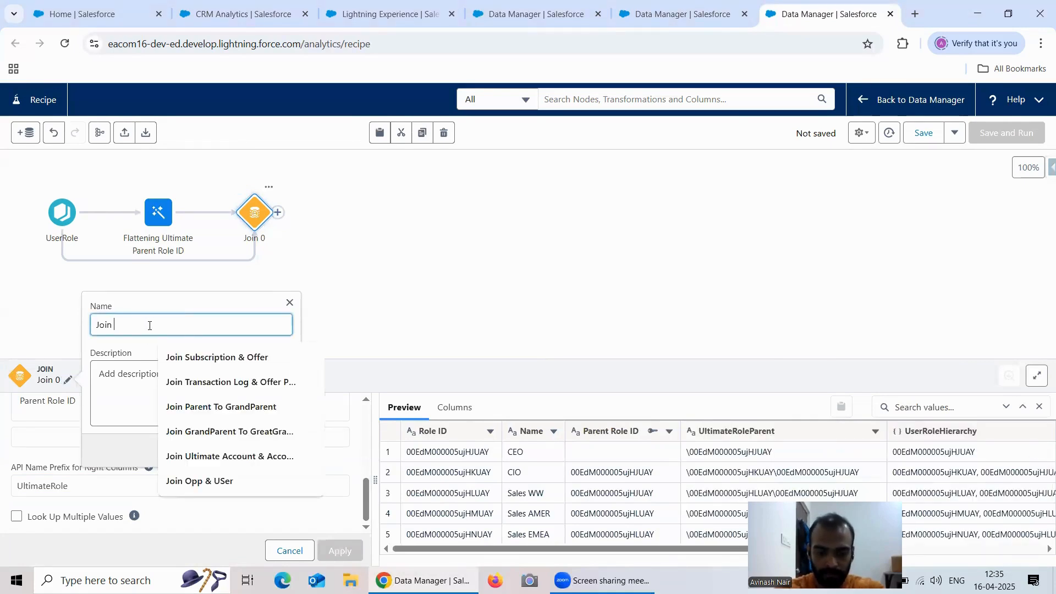
pyautogui.write('Ult')
pyautogui.press('BackSpace')
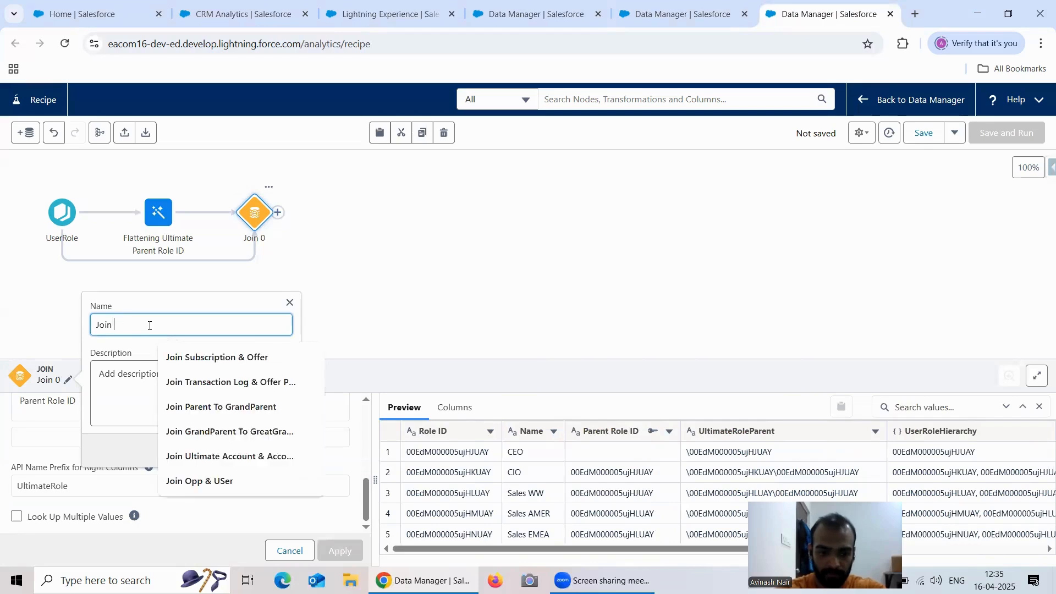
pyautogui.write('UserRole IF and UltimatePa')
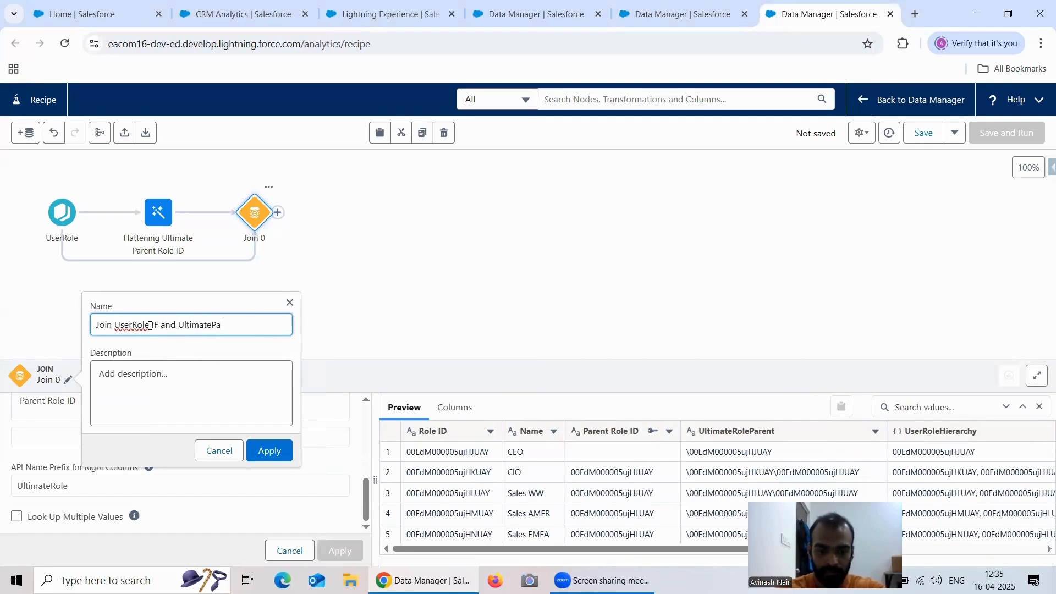
pyautogui.write('User')
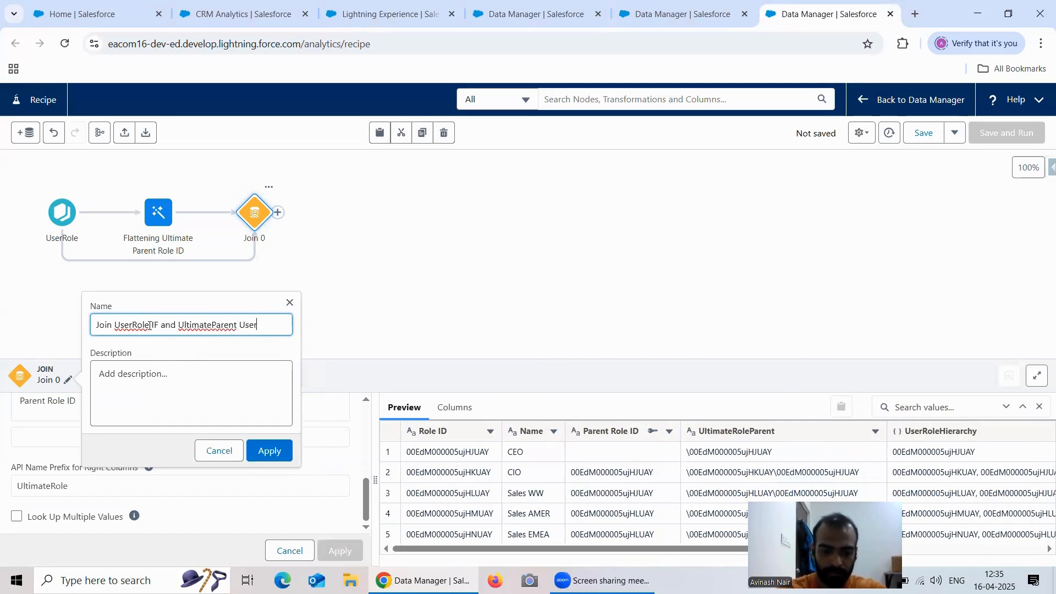
pyautogui.write(' Role ID')
pyautogui.click(281, 451)
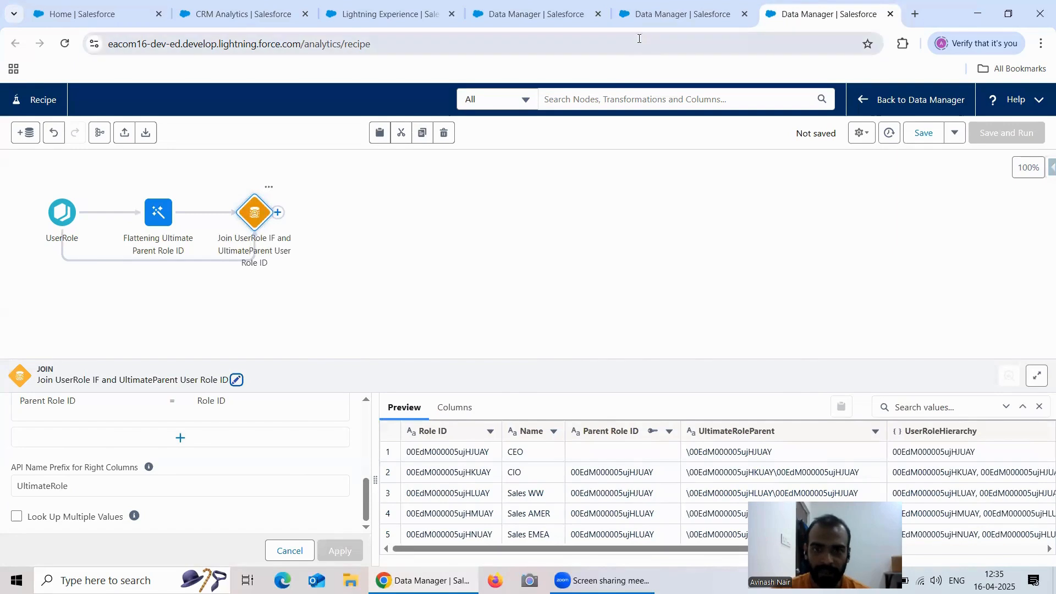
# Copy the dataset display label from the FlattenAccountHierarchy output node in the Free Session 16 recipe.
pyautogui.click(687, 23)
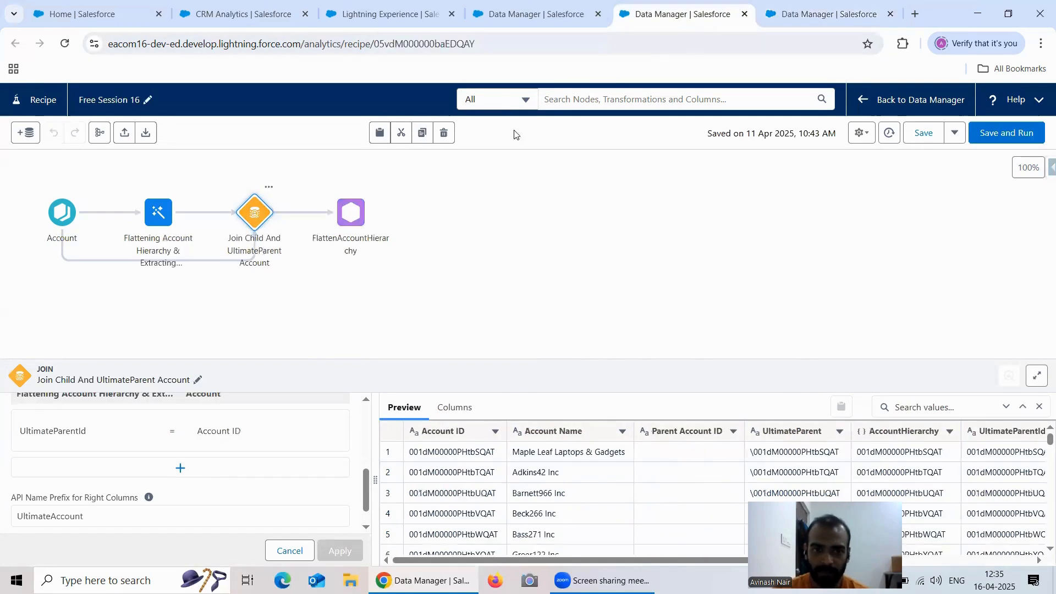
pyautogui.click(347, 221)
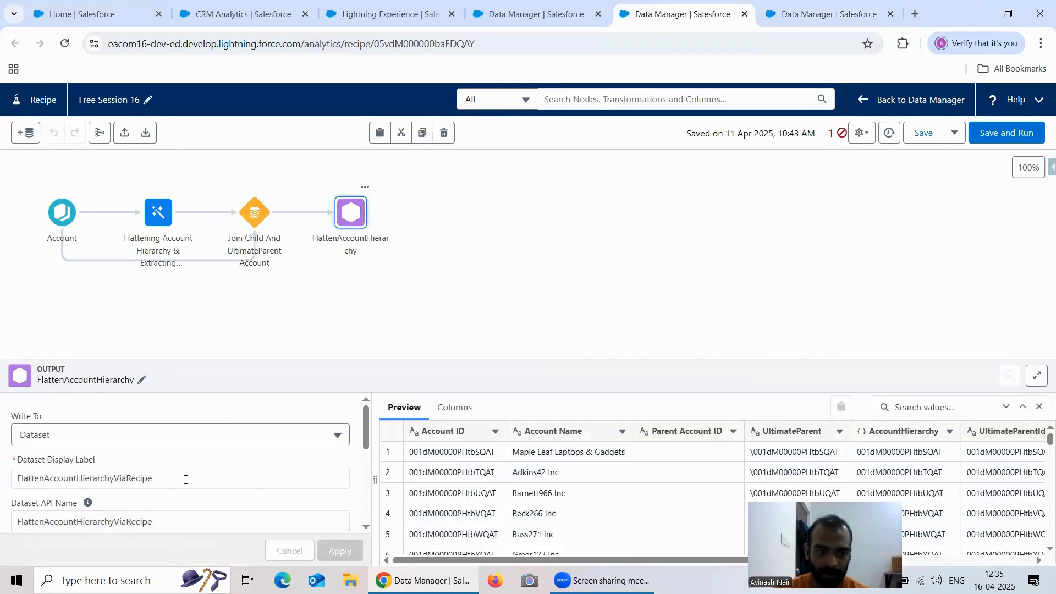
pyautogui.doubleClick(165, 480)
pyautogui.hotkey('ctrl', 'c')
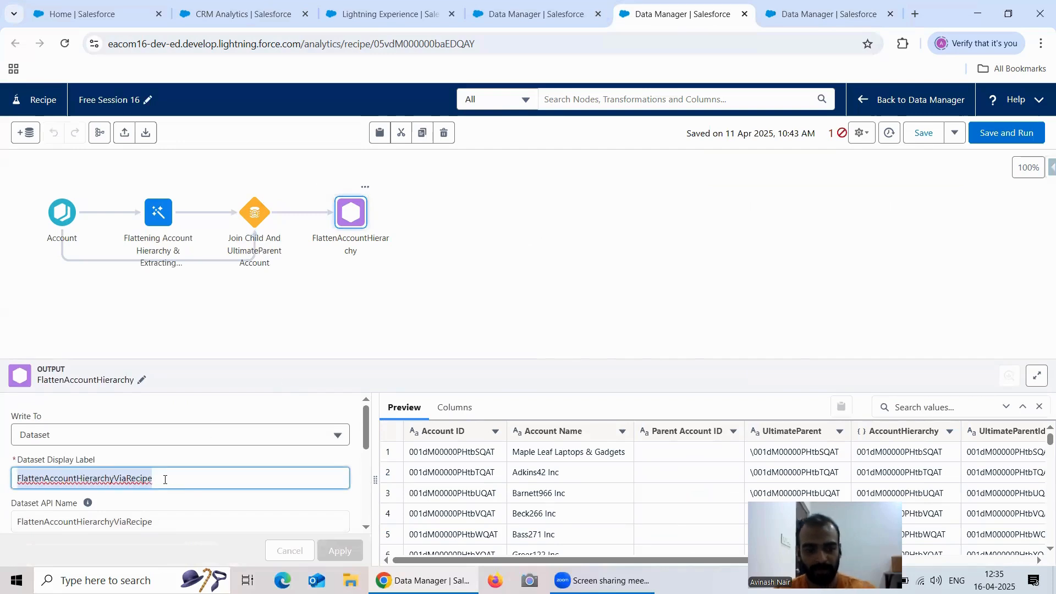
# Return to the UserRole recipe and add an Output node after the join.
pyautogui.click(809, 16)
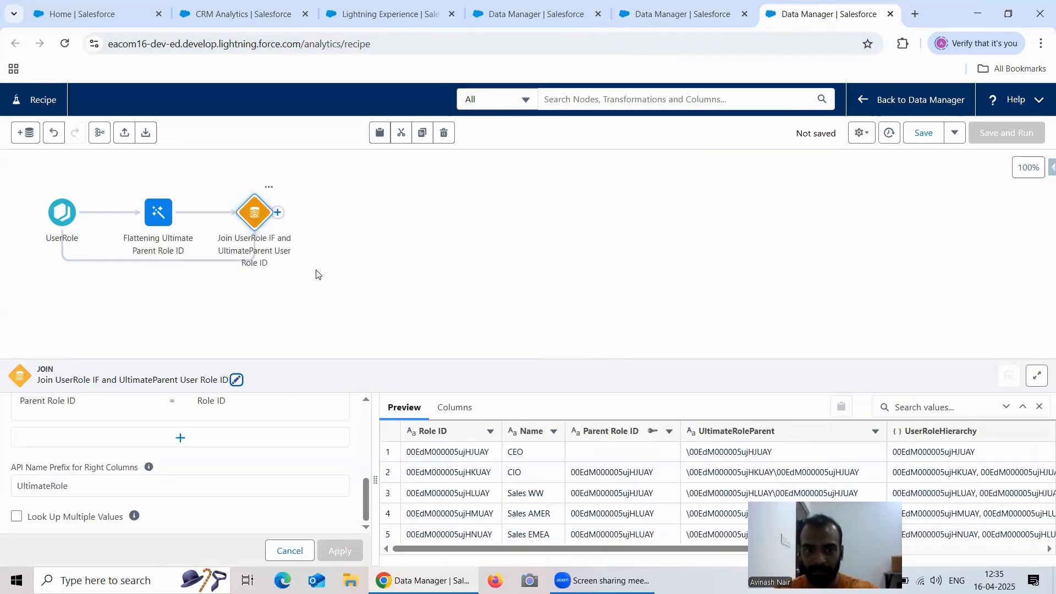
pyautogui.click(280, 215)
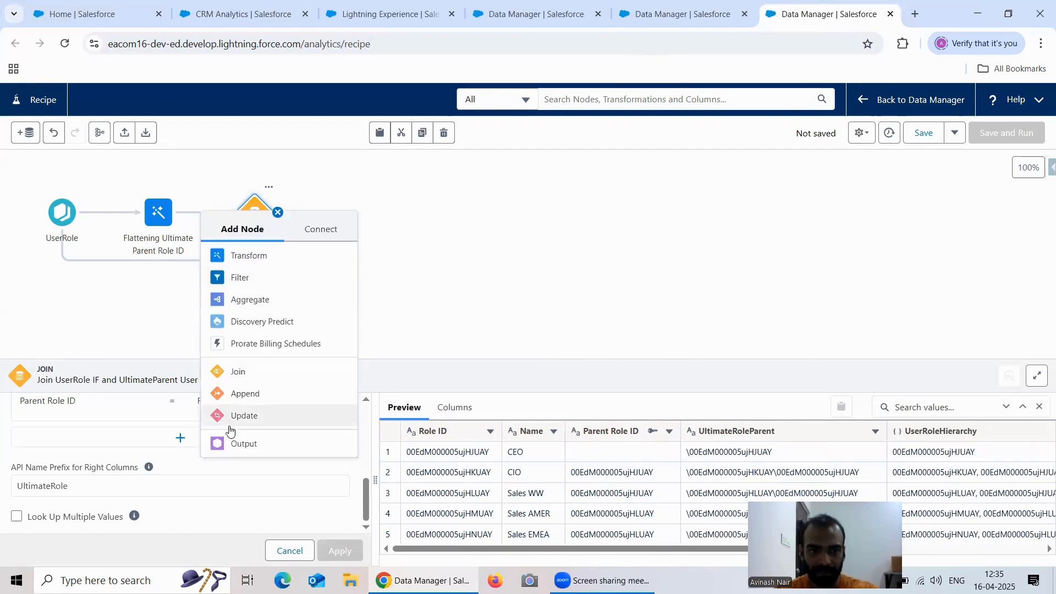
pyautogui.click(246, 441)
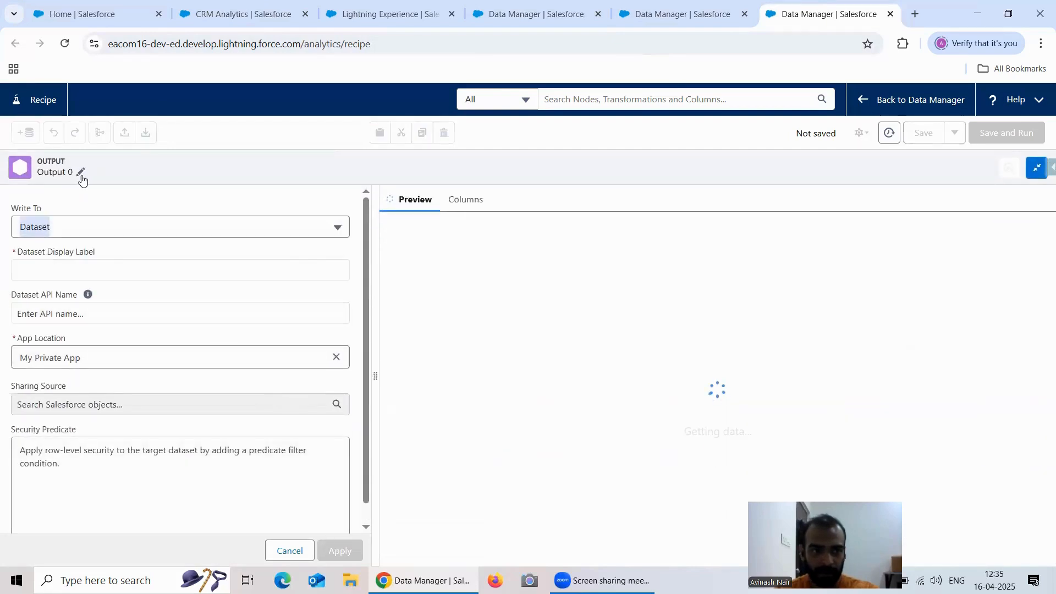
# Paste the copied label as the output node's name and edit it to FlattenUserRoleHierarchyViaRecipe.
pyautogui.click(81, 174)
pyautogui.hotkey('ctrl', 'a')
pyautogui.hotkey('ctrl', 'v')
pyautogui.moveTo(136, 219); pyautogui.dragTo(139, 217)
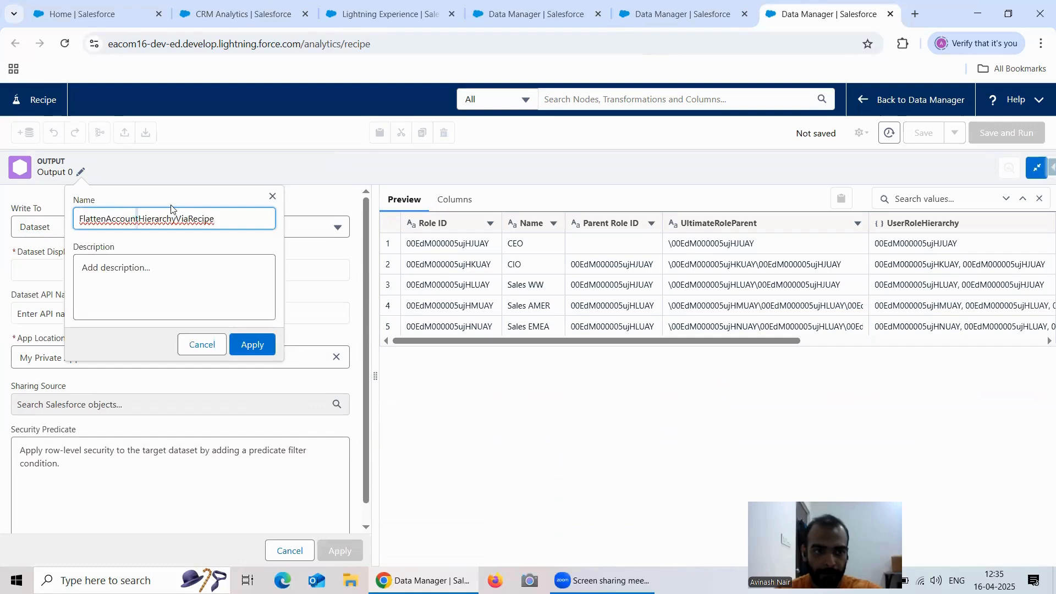
pyautogui.press('BackSpace')
pyautogui.press('BackSpace')
pyautogui.press('BackSpace')
pyautogui.press('BackSpace')
pyautogui.press('BackSpace')
pyautogui.press('BackSpace')
pyautogui.press('BackSpace')
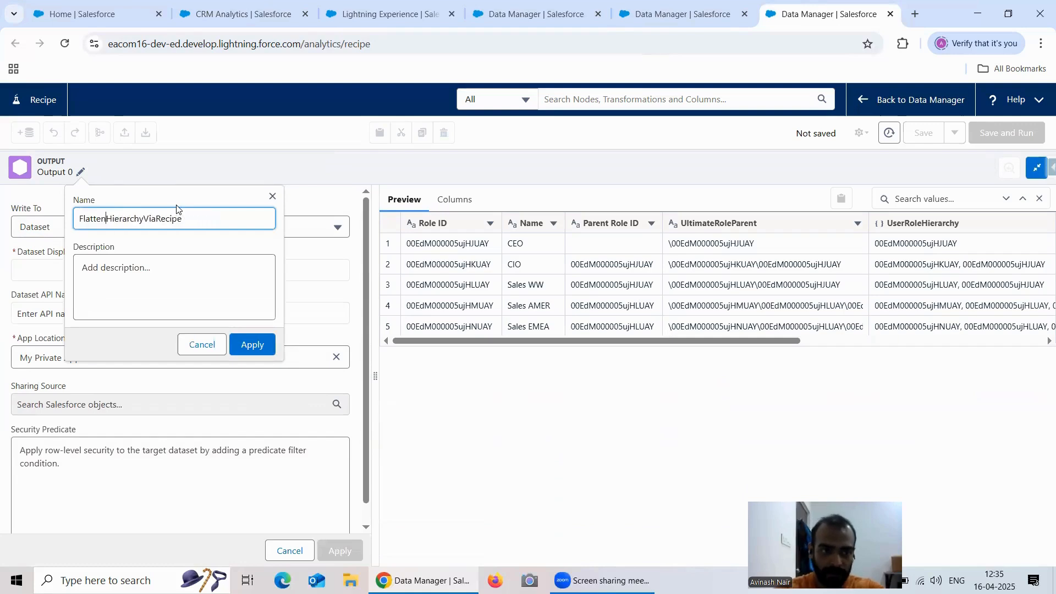
pyautogui.write('User')
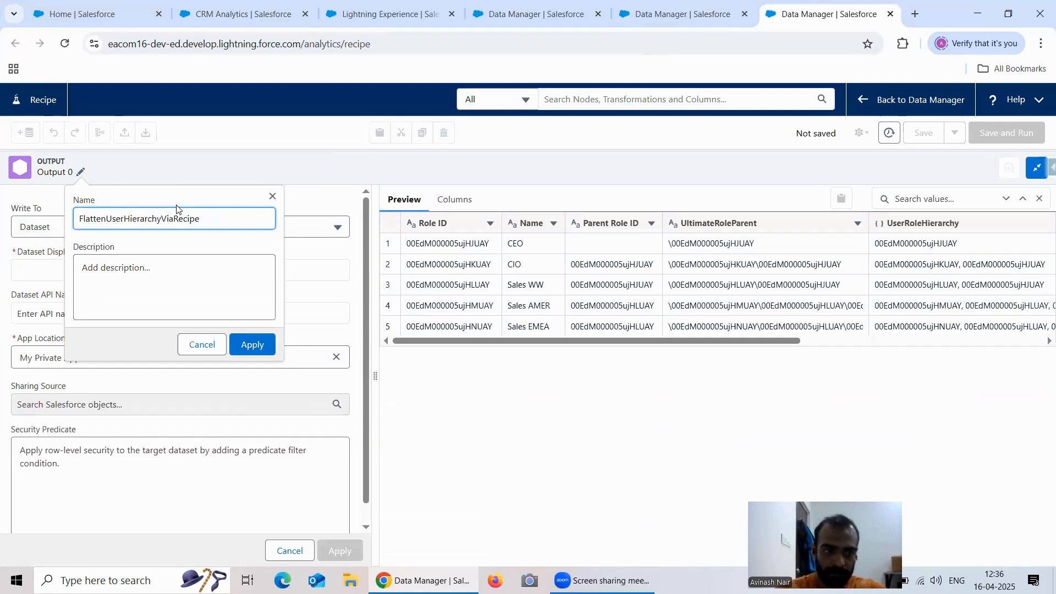
pyautogui.write('Role')
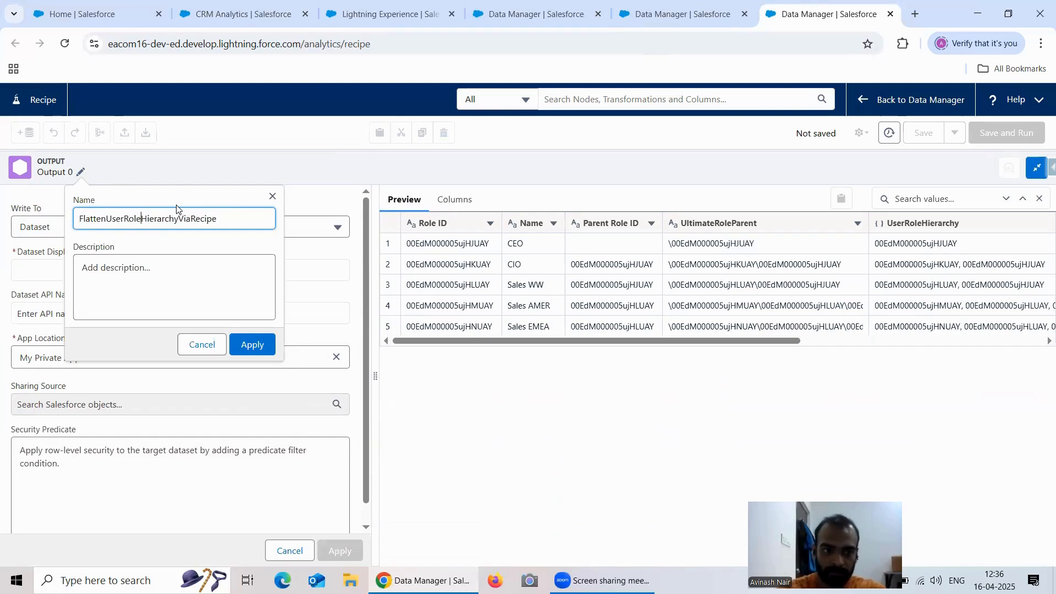
# Copy the text in the output node's name field and rename the node as User Role Hierarchy Dataset.
pyautogui.doubleClick(187, 221)
pyautogui.hotkey('ctrl', 'c')
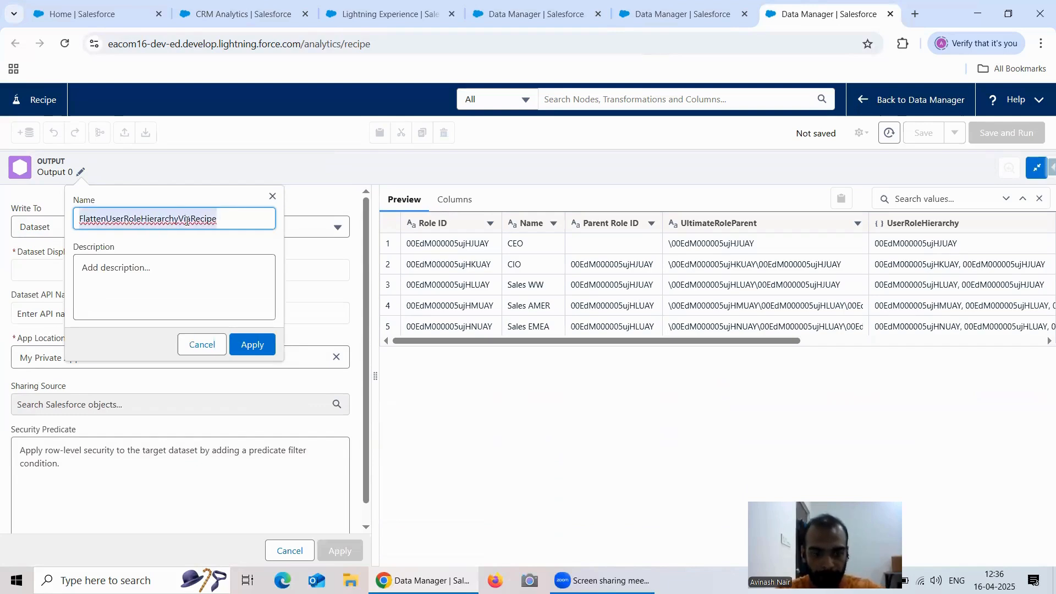
pyautogui.click(91, 229)
pyautogui.click(109, 219)
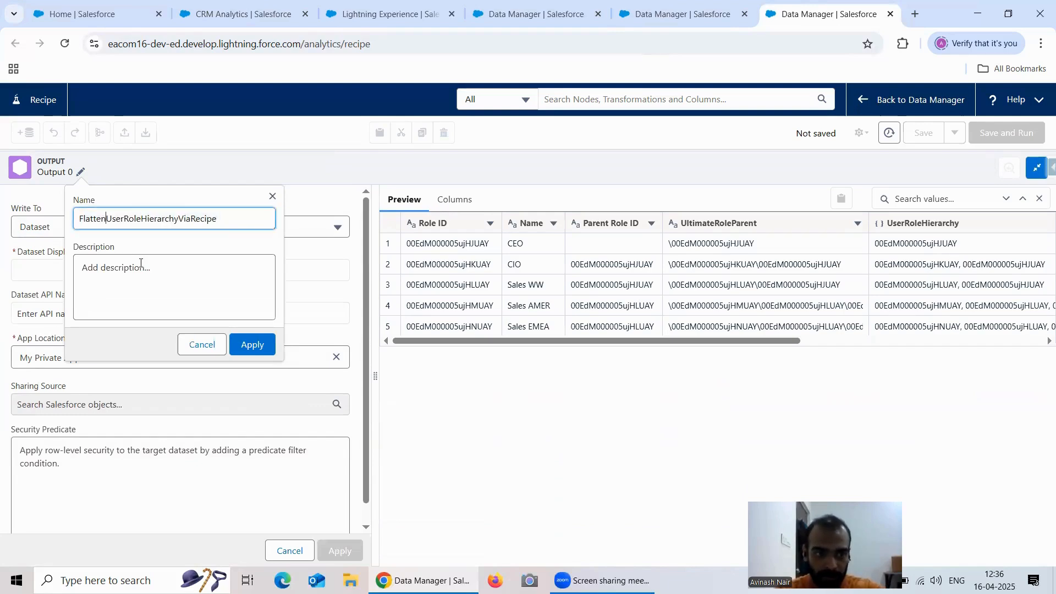
pyautogui.click(127, 220)
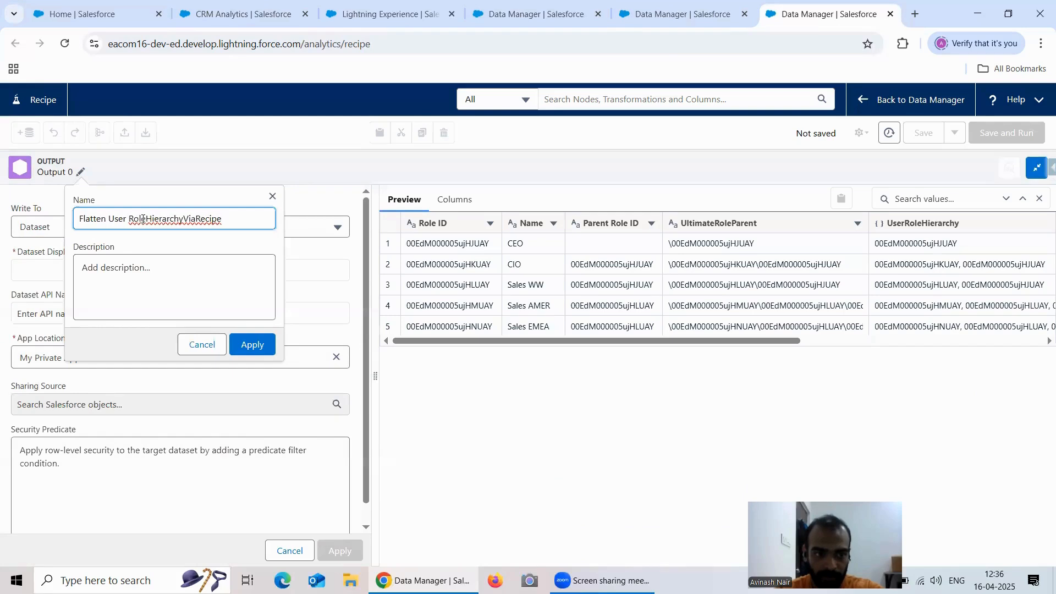
pyautogui.press('Right')
pyautogui.press('Right')
pyautogui.press('Right')
pyautogui.press('Right')
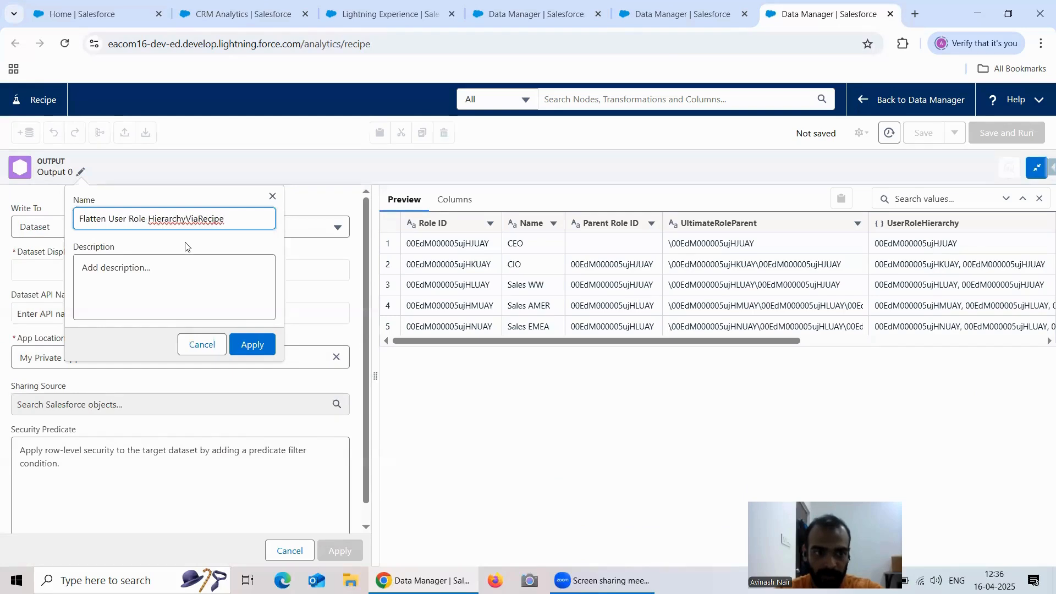
pyautogui.press('BackSpace')
pyautogui.press('BackSpace')
pyautogui.press('BackSpace')
pyautogui.press('BackSpace')
pyautogui.press('BackSpace')
pyautogui.press('BackSpace')
pyautogui.press('BackSpace')
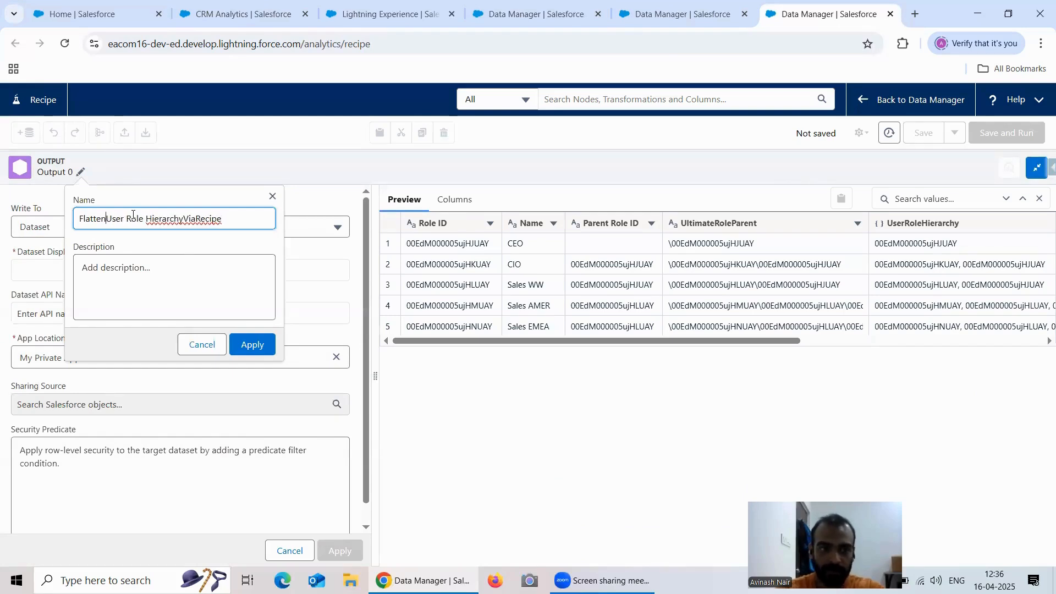
pyautogui.press('BackSpace')
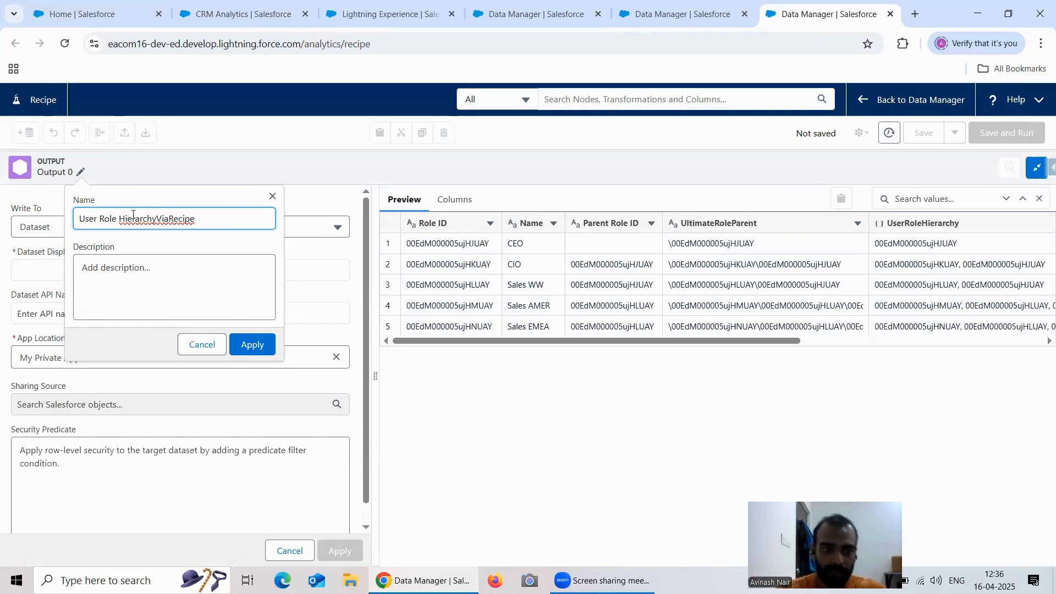
pyautogui.press('BackSpace')
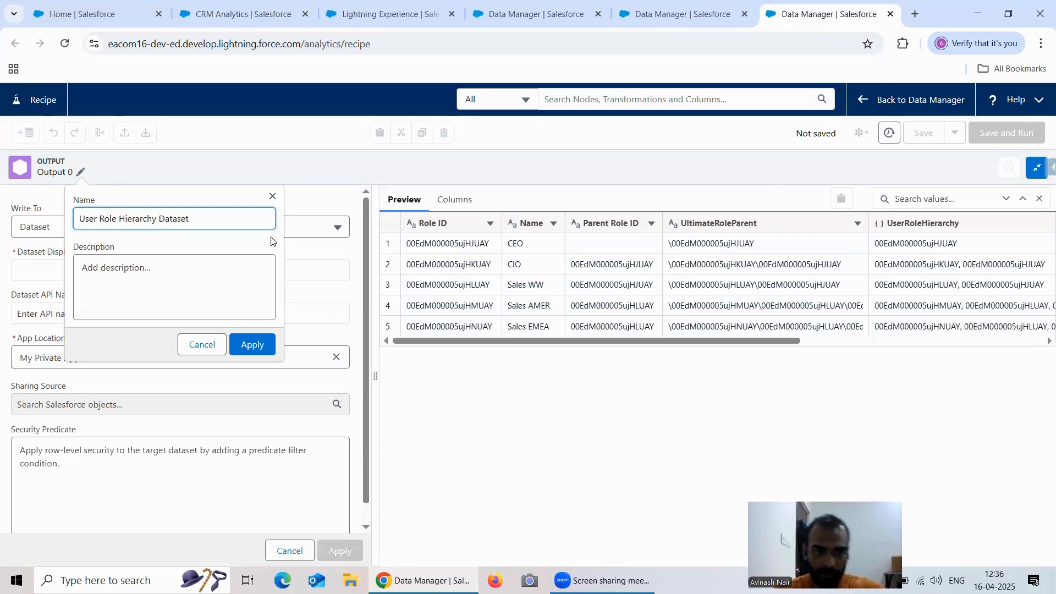
pyautogui.click(254, 345)
# Set both the dataset API name and the dataset display label to FlattenUserRoleHierarchyViaRecipe using the copied text.
pyautogui.click(110, 316)
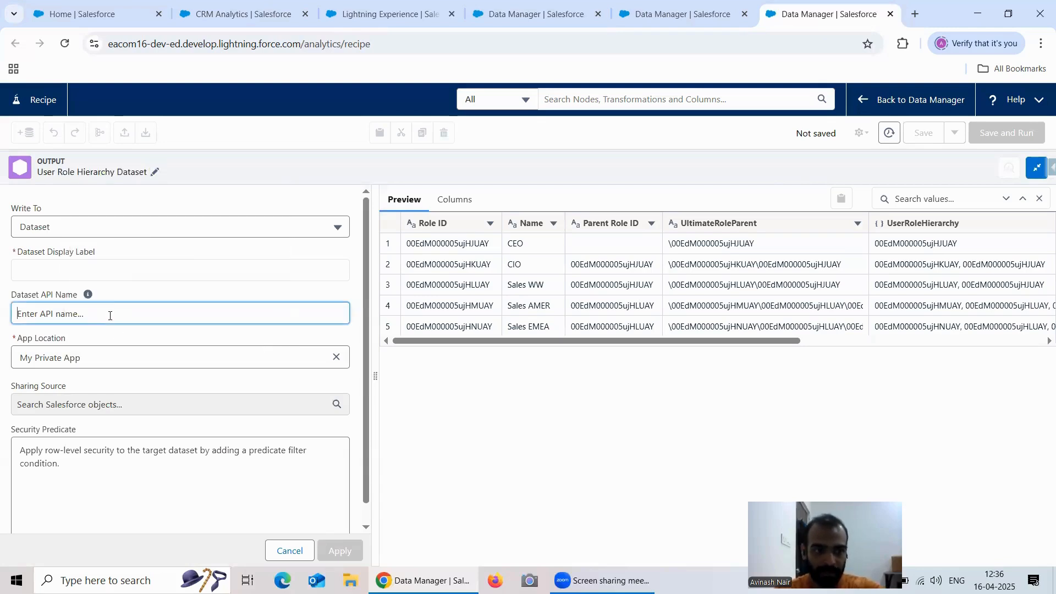
pyautogui.hotkey('ctrl', 'v')
pyautogui.click(85, 262)
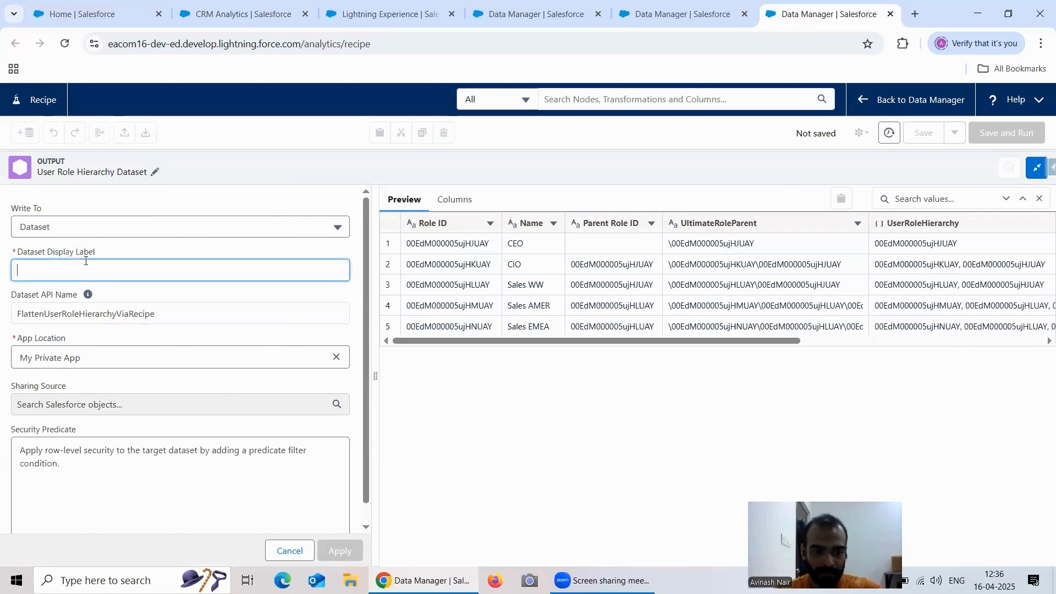
pyautogui.hotkey('ctrl', 'v')
# Change the output dataset's app location to Recipe Dataset and apply the output node settings.
pyautogui.click(336, 357)
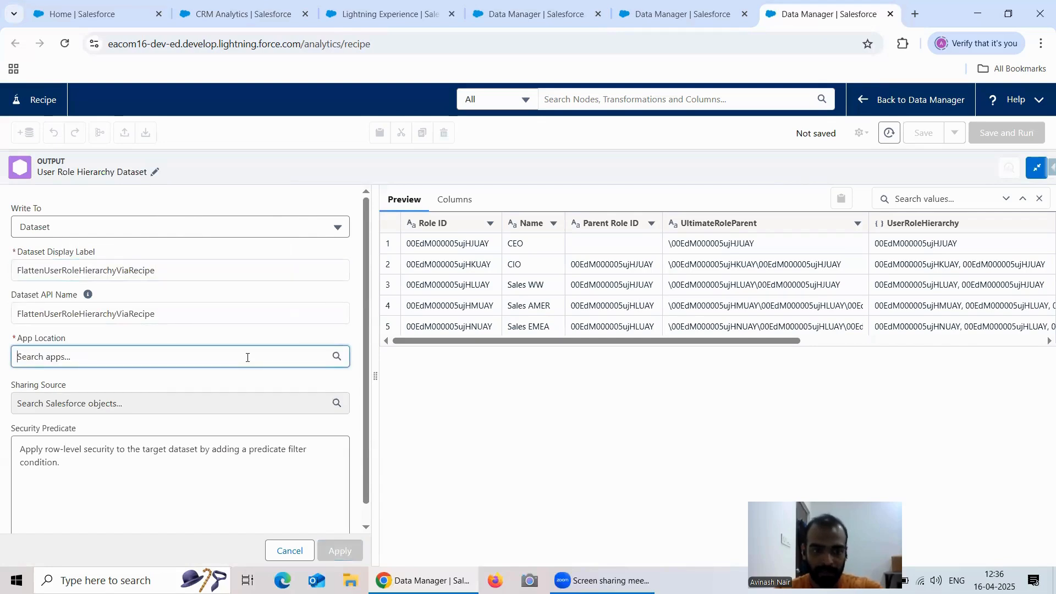
pyautogui.click(231, 359)
pyautogui.click(65, 431)
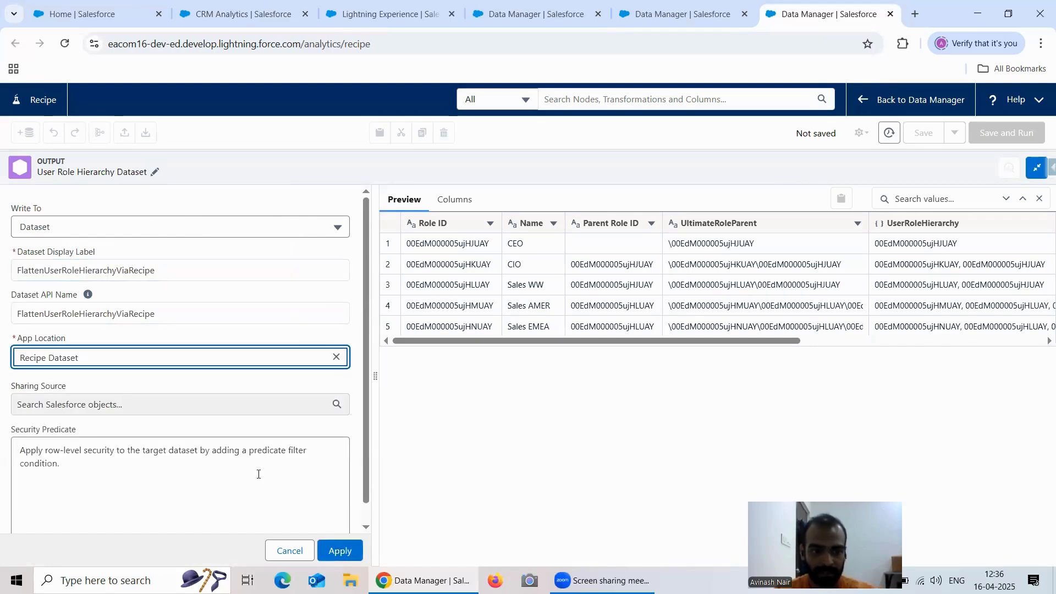
pyautogui.click(337, 551)
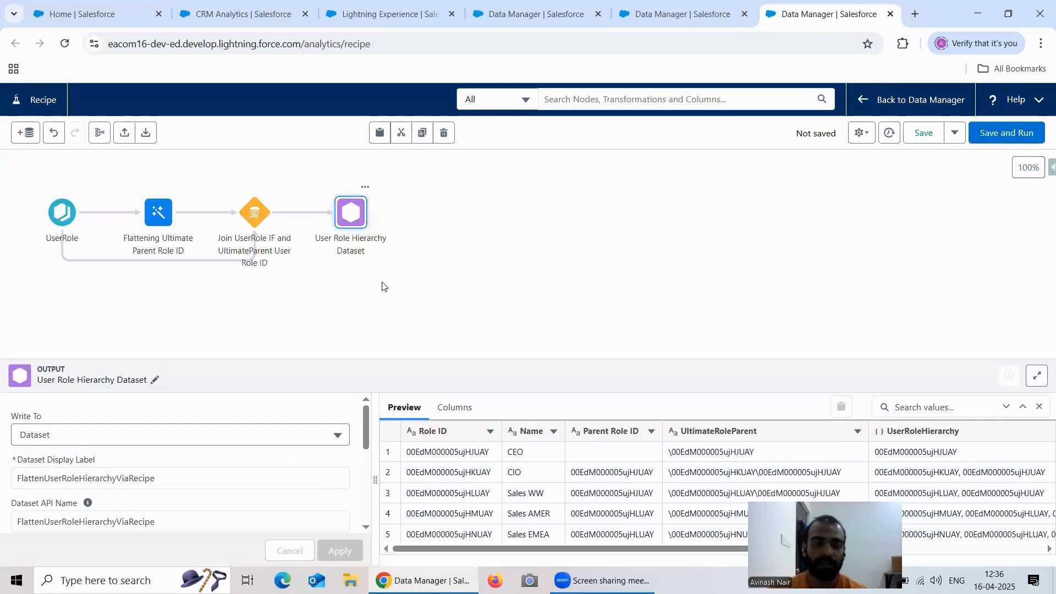
pyautogui.click(529, 278)
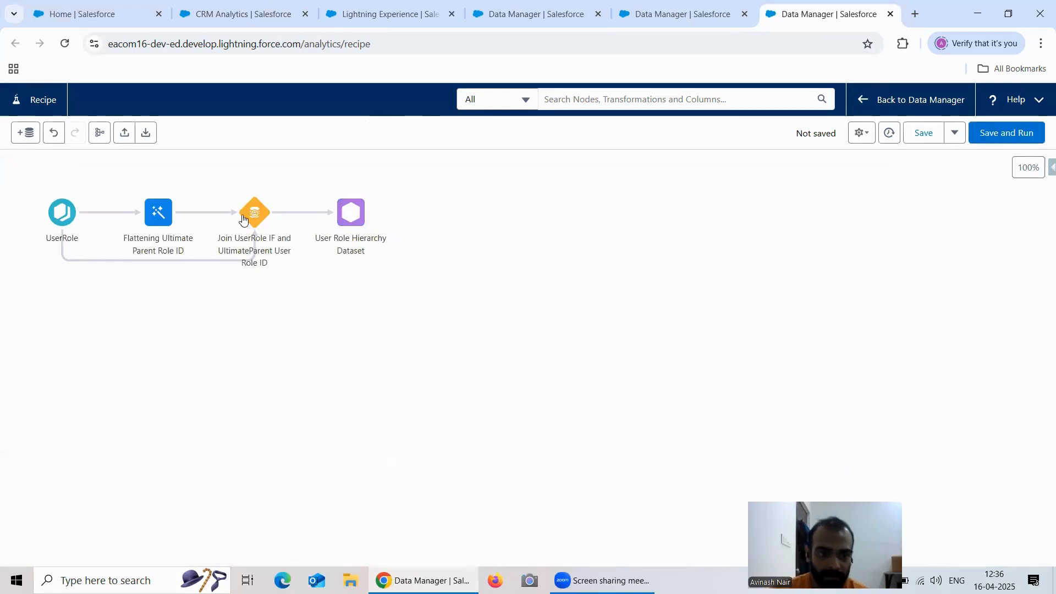
# Correct the join node's name to Join UserRole ID and UltimateParent User Role ID.
pyautogui.click(254, 216)
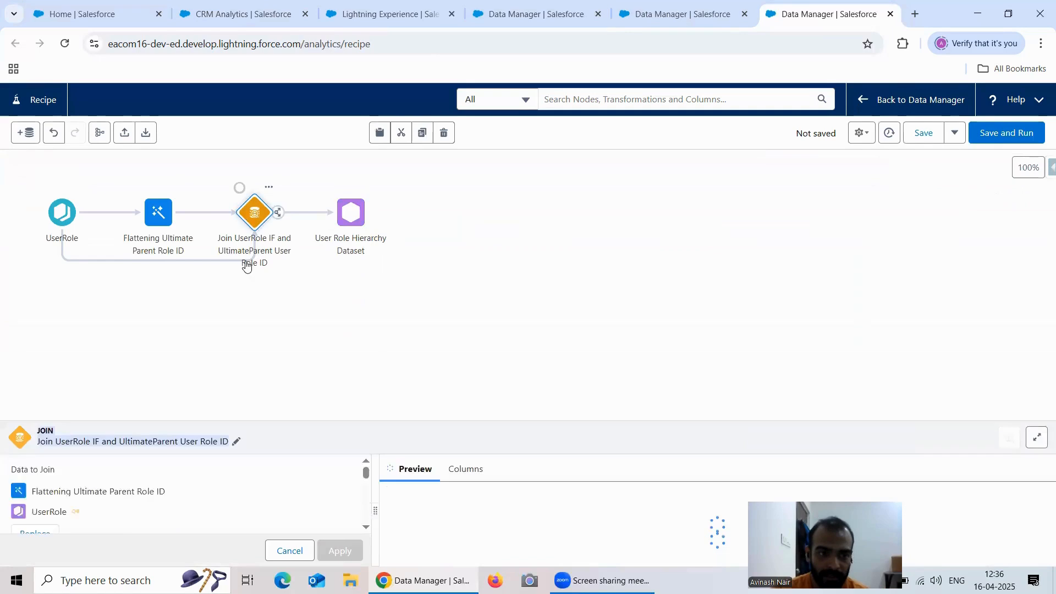
pyautogui.click(236, 379)
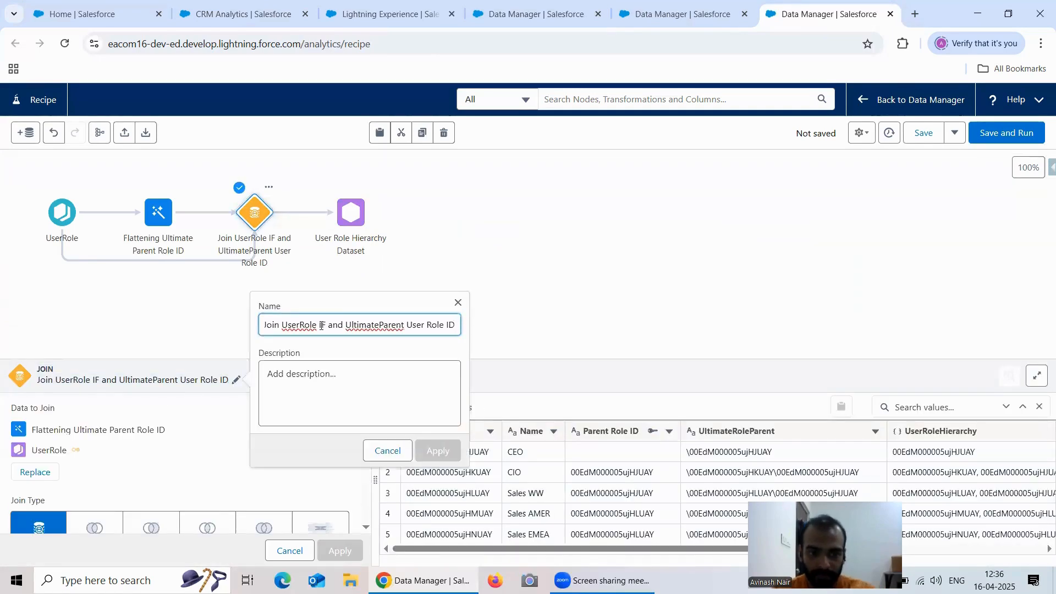
pyautogui.press('BackSpace')
pyautogui.write('D')
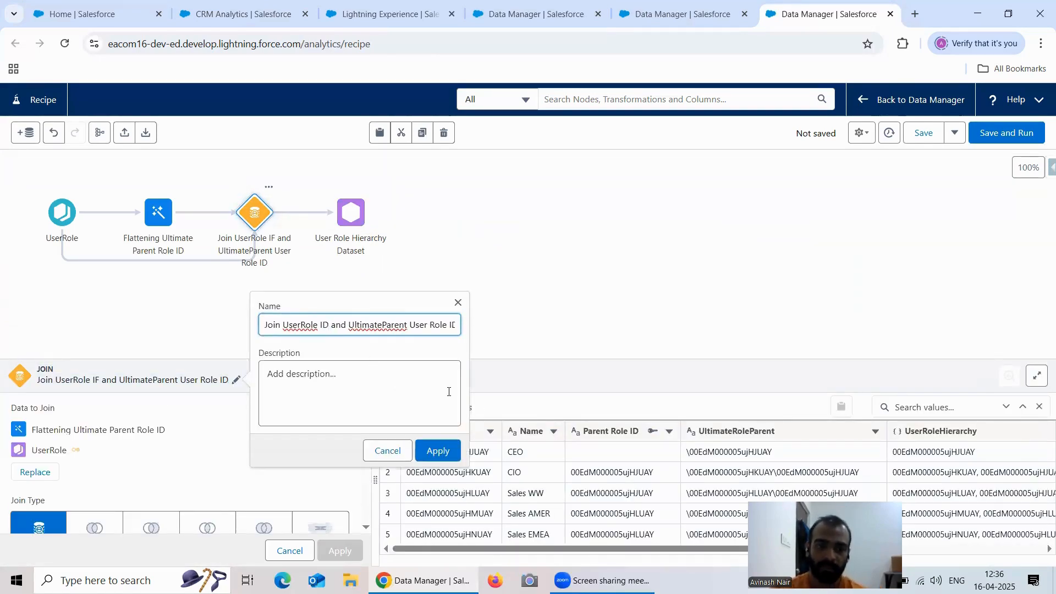
pyautogui.click(437, 451)
pyautogui.click(403, 300)
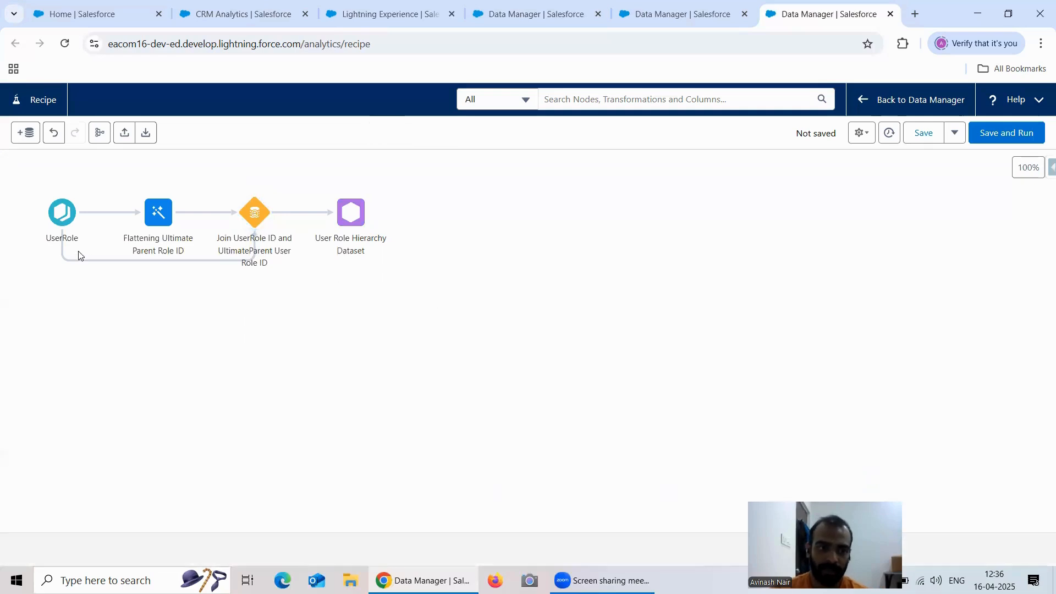
# Review the UserRole input and the Flatten and Formula transformations in the Flattening Ultimate Parent Role ID node.
pyautogui.click(60, 225)
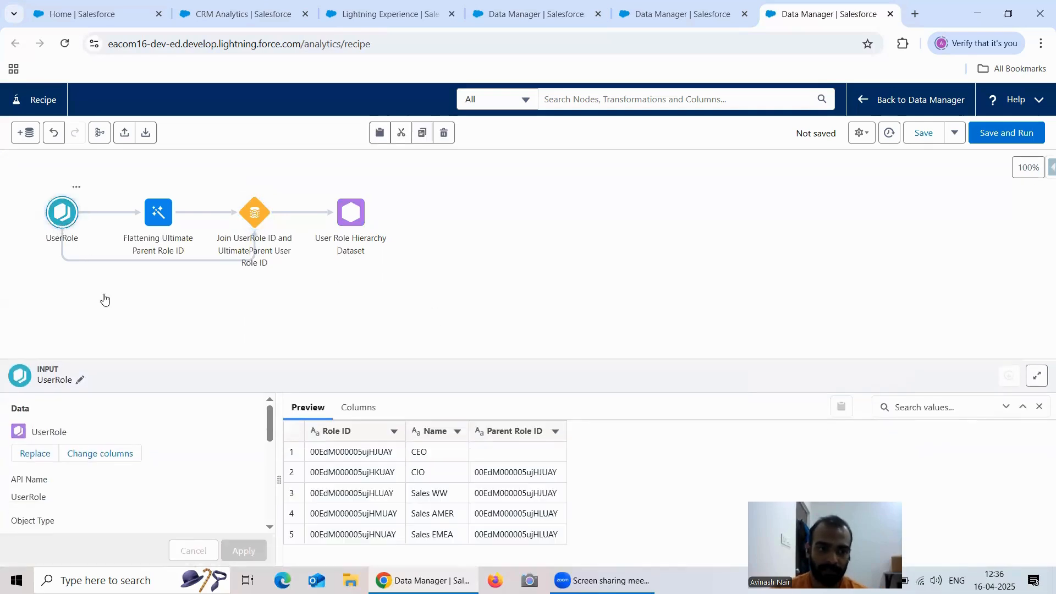
pyautogui.click(152, 226)
pyautogui.click(165, 428)
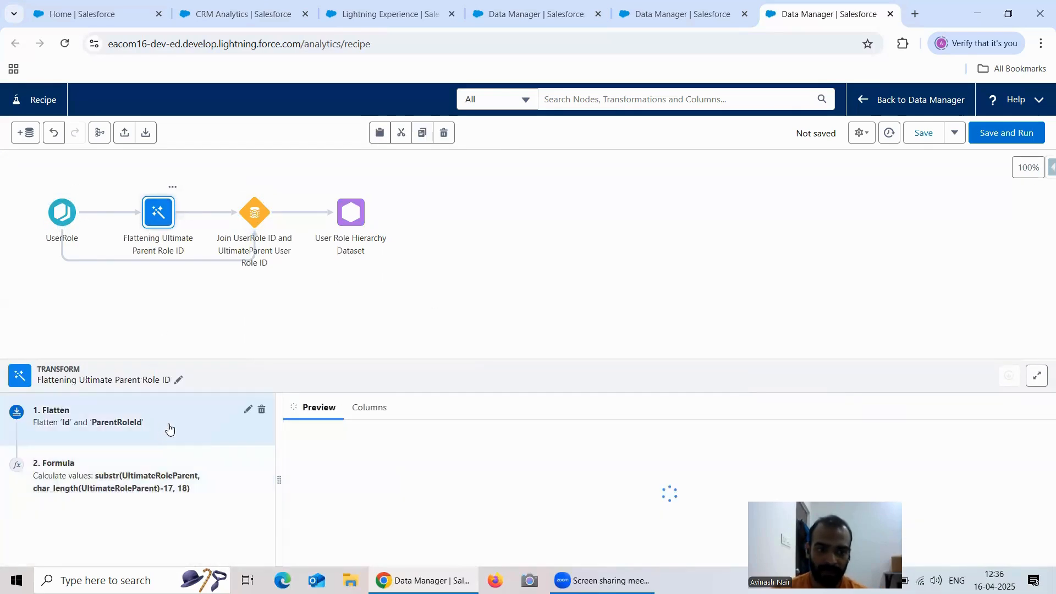
pyautogui.click(249, 411)
pyautogui.scroll(-4, 224, 452)
pyautogui.scroll(-2, 222, 453)
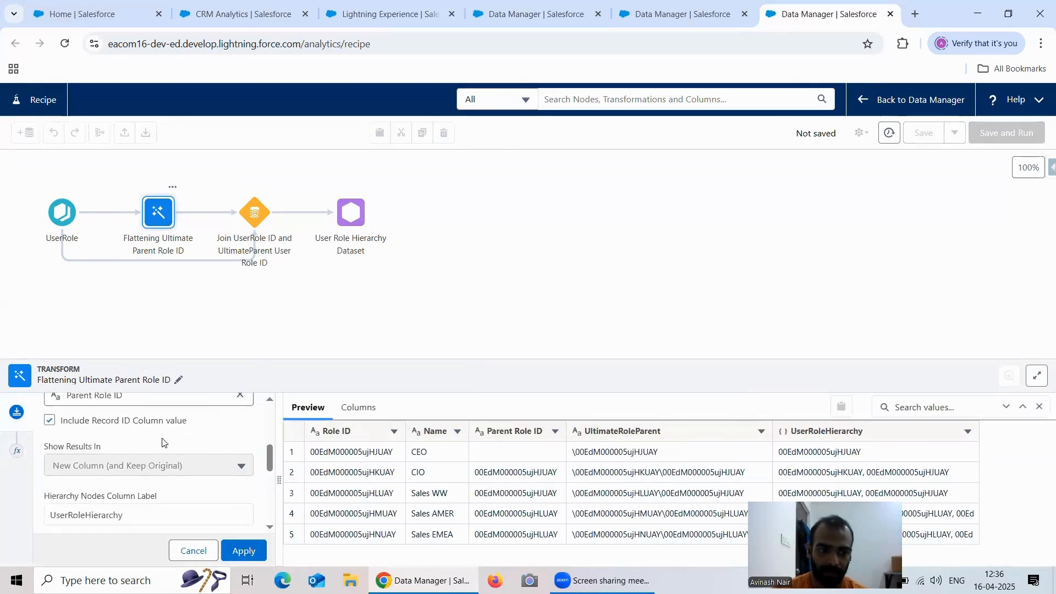
pyautogui.scroll(-1, 154, 463)
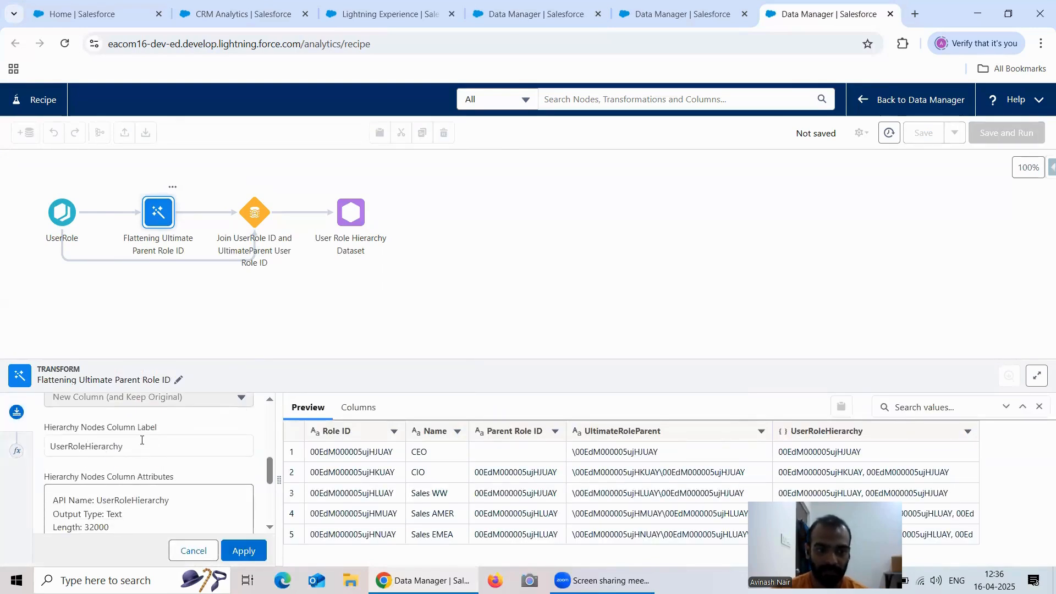
pyautogui.scroll(-3, 168, 459)
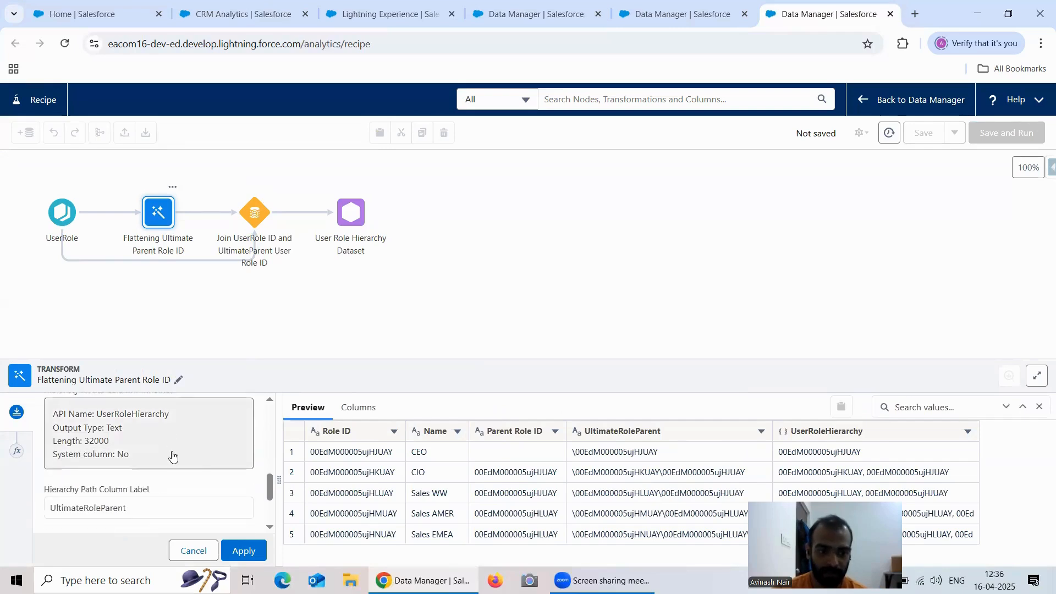
pyautogui.click(193, 551)
pyautogui.click(195, 480)
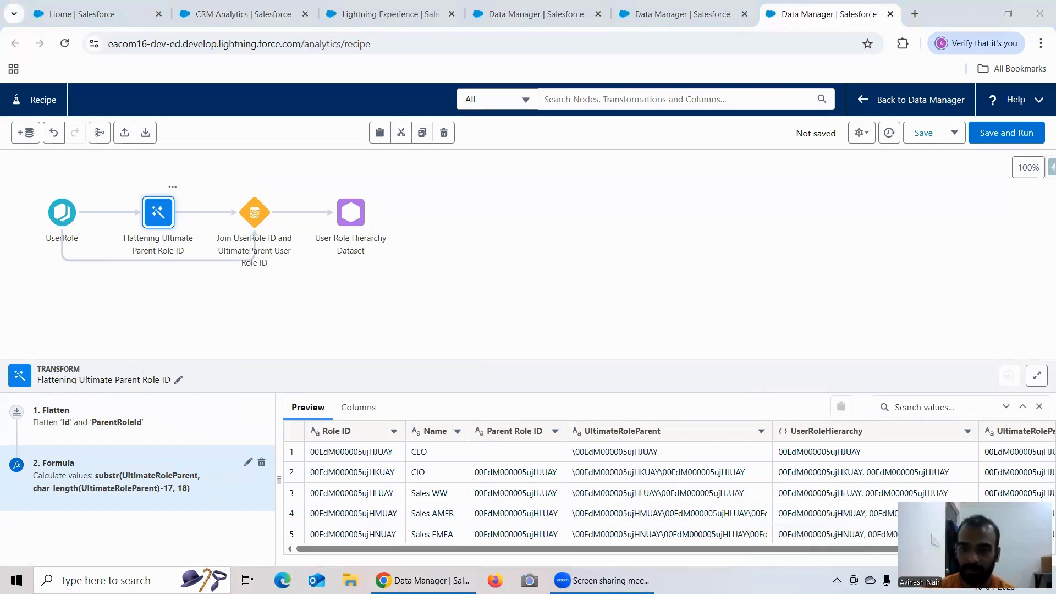
pyautogui.moveTo(860, 552); pyautogui.dragTo(903, 552)
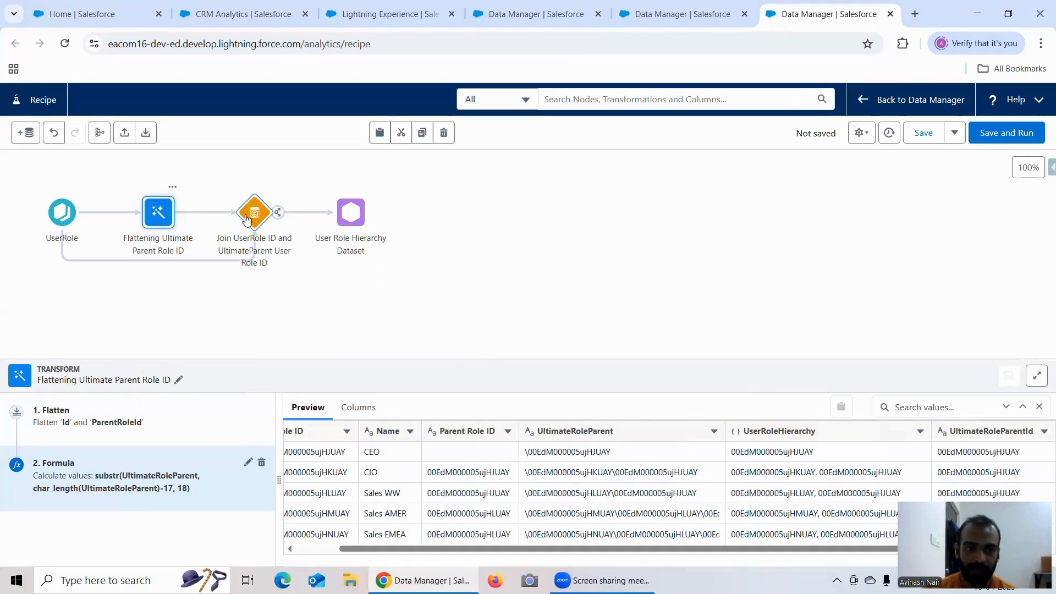
# Review the join node's type, join keys, right-column prefix and the columns it adds in the preview.
pyautogui.click(254, 212)
pyautogui.scroll(-5, 207, 446)
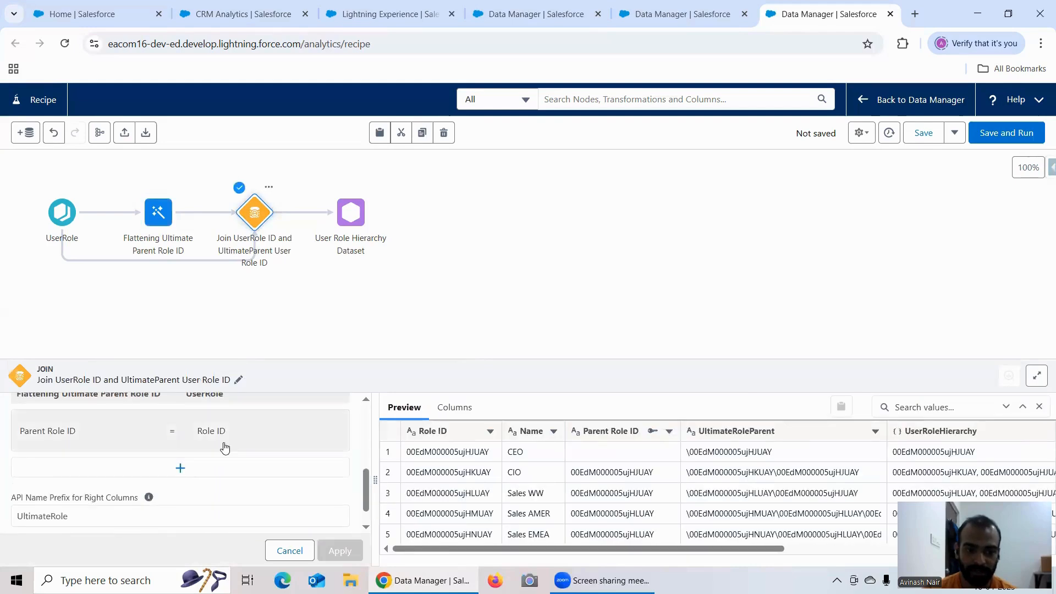
pyautogui.moveTo(613, 554); pyautogui.dragTo(913, 552)
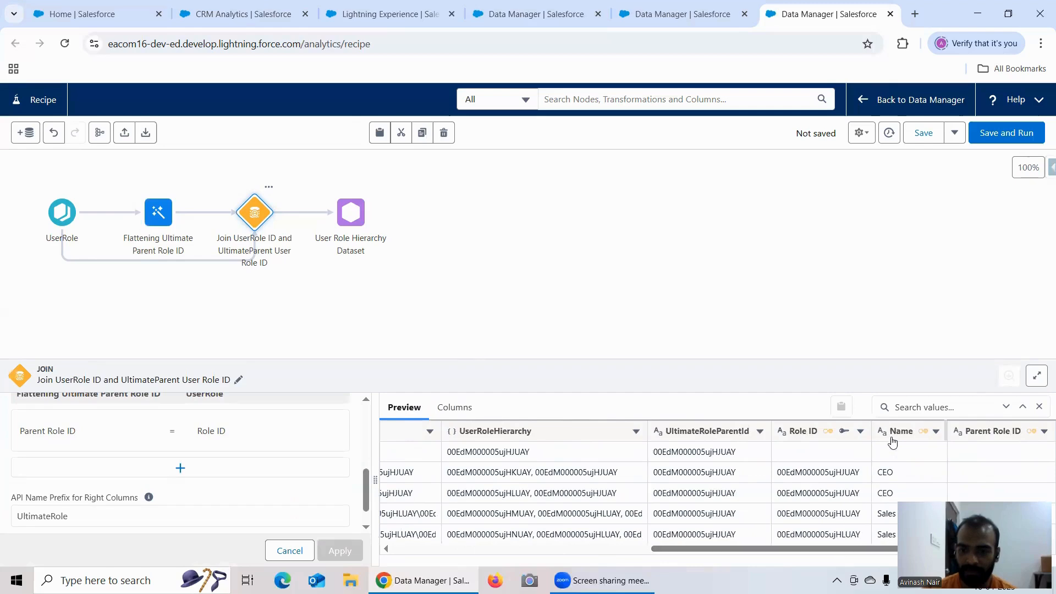
pyautogui.moveTo(892, 438)
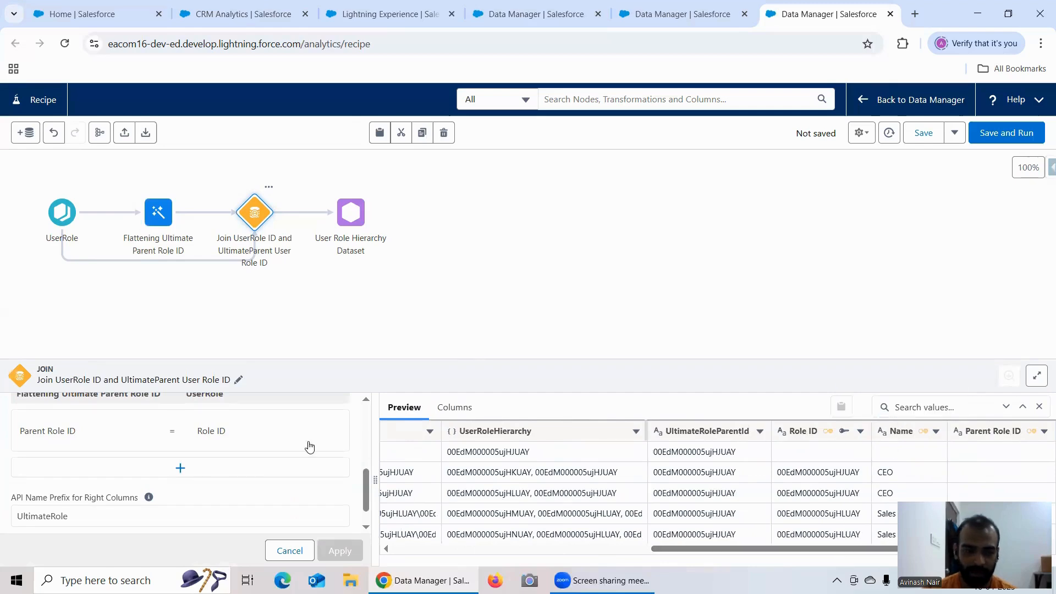
pyautogui.scroll(1, 223, 460)
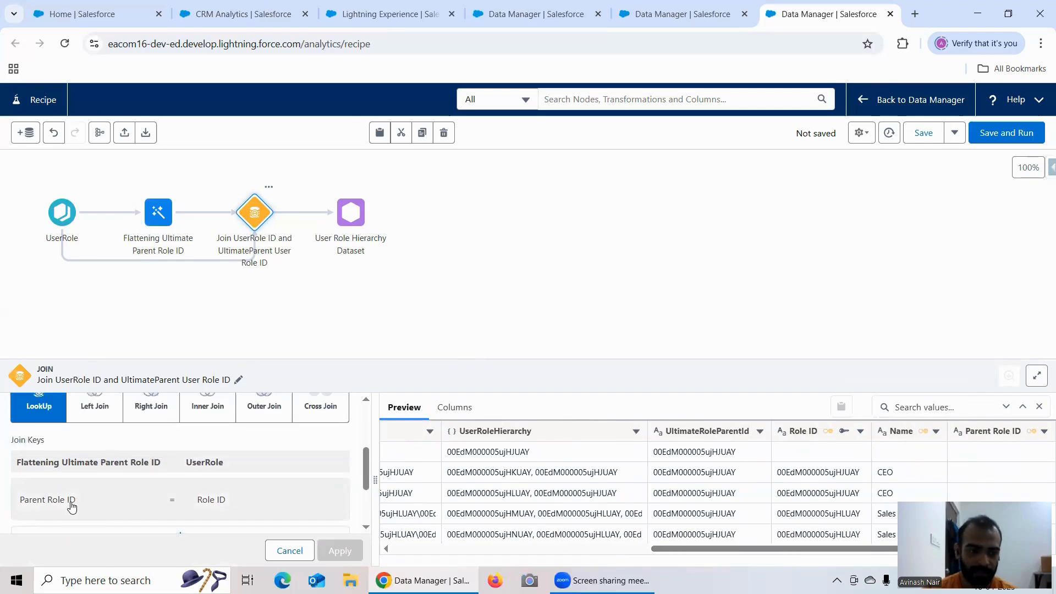
pyautogui.moveTo(271, 501)
pyautogui.scroll(3, 308, 485)
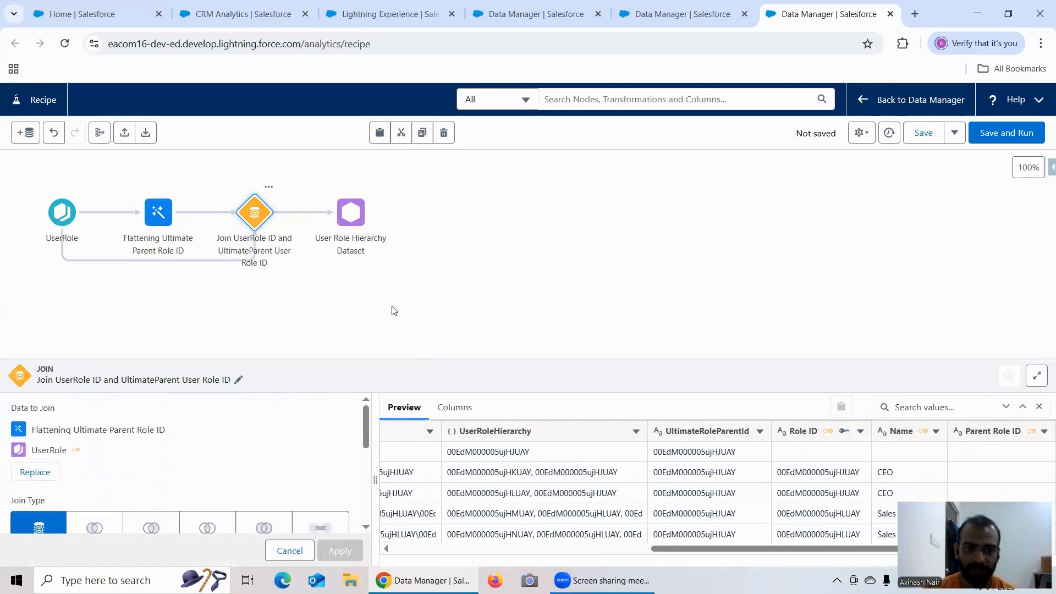
pyautogui.click(394, 308)
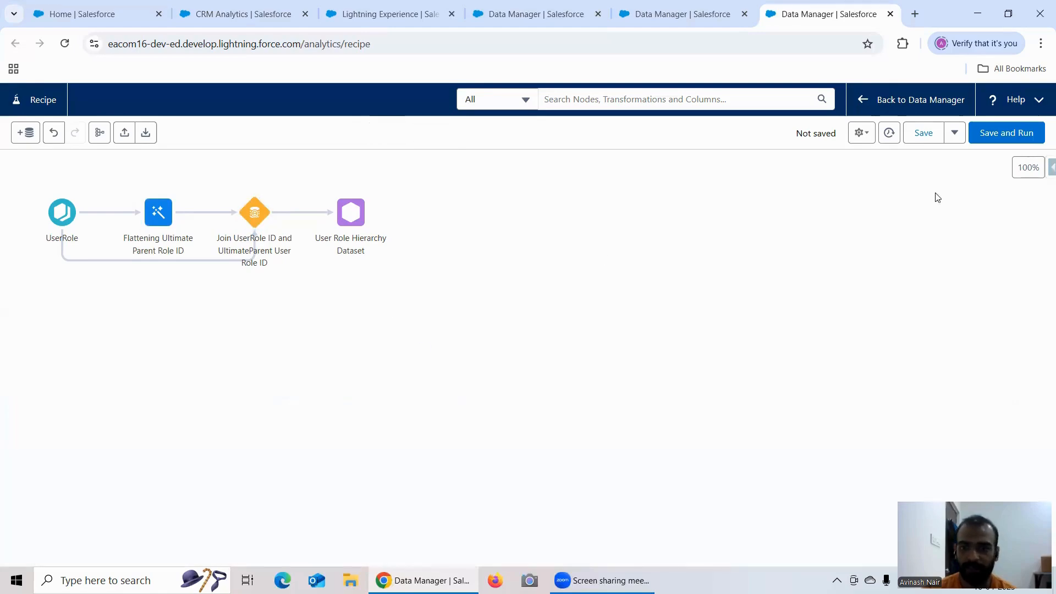
# Save and run the recipe under the name Free Session 17, checking the reference recipe's name in the other open tabs.
pyautogui.click(1004, 135)
pyautogui.click(519, 19)
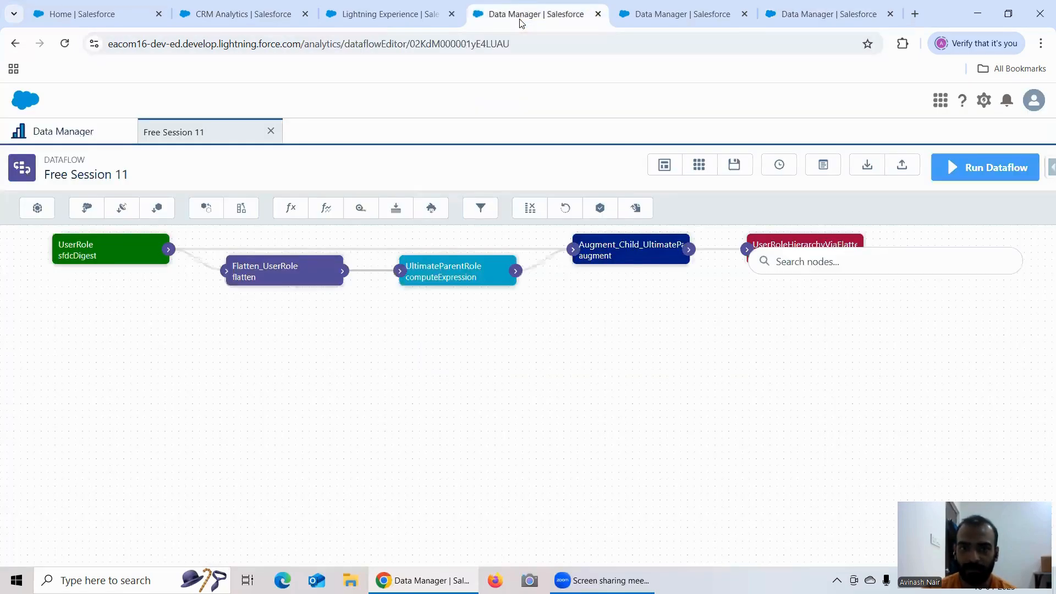
pyautogui.click(632, 18)
pyautogui.click(812, 19)
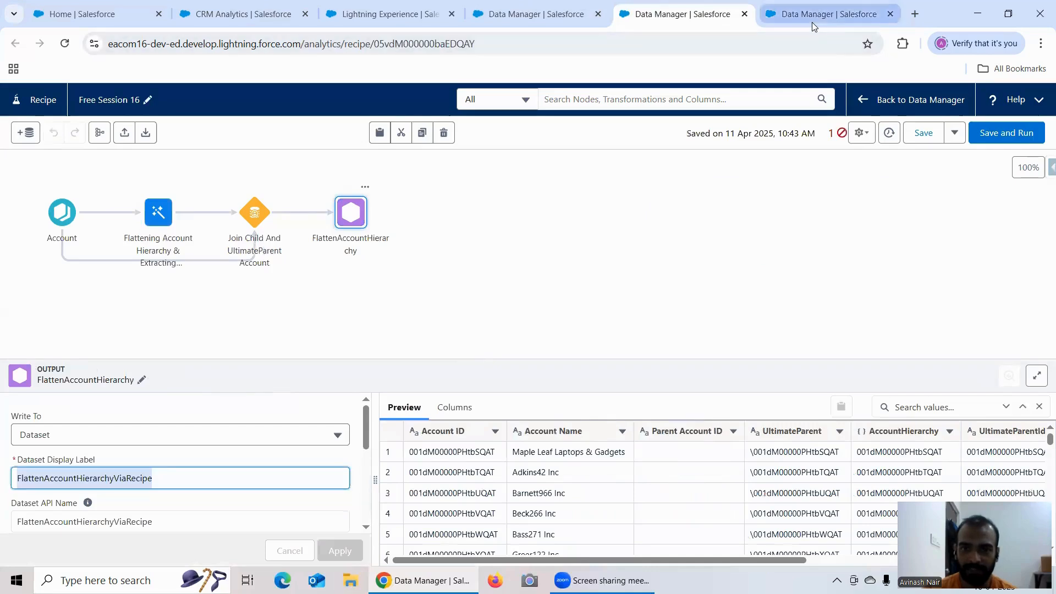
pyautogui.click(381, 290)
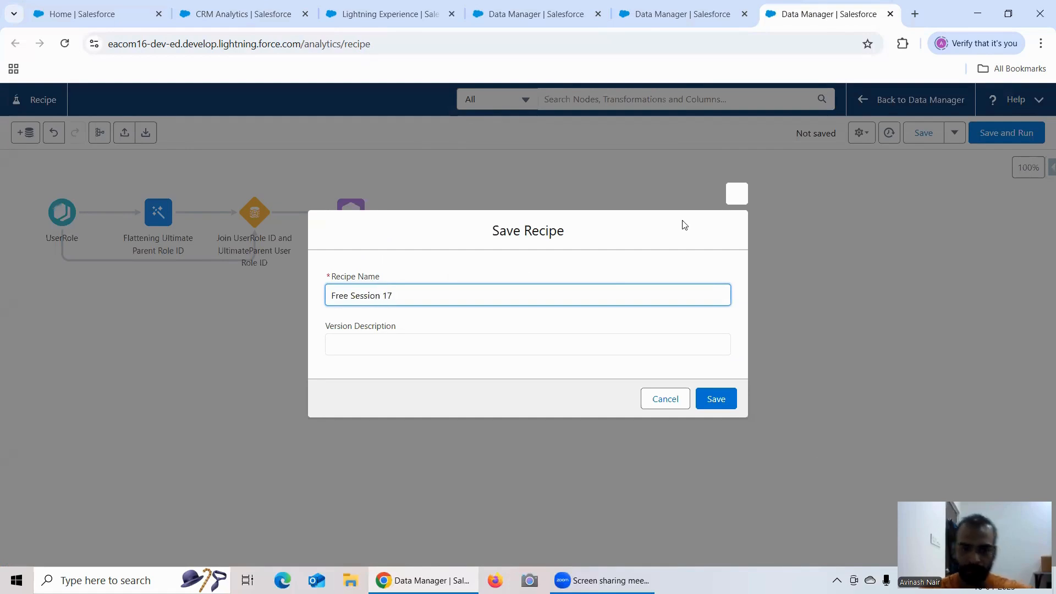
pyautogui.click(718, 399)
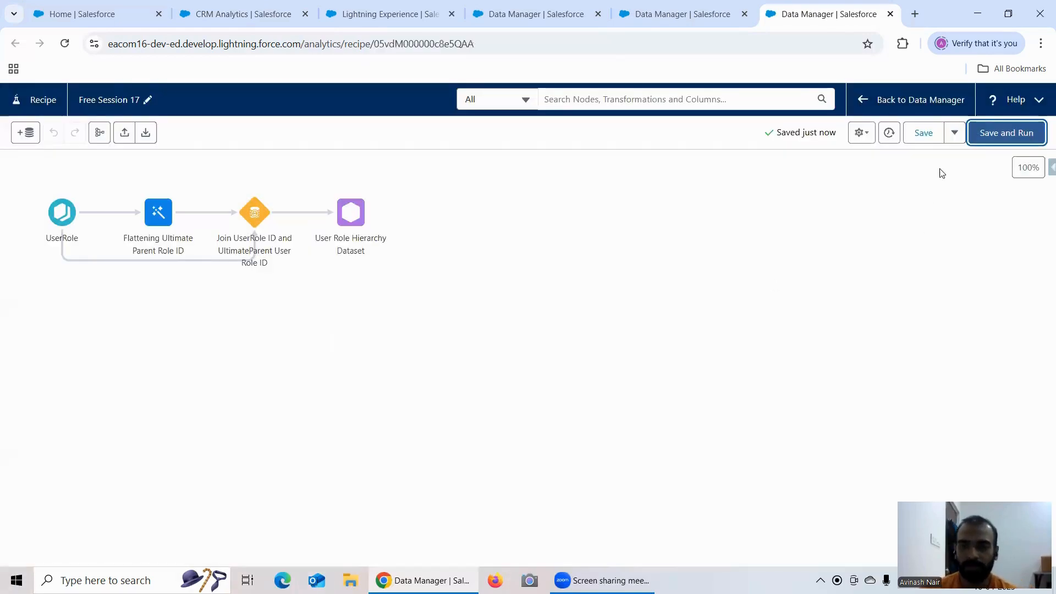
# Check the Free Session 17 recipe job in the Data Manager monitor, refreshing the job list until the run finishes.
pyautogui.click(700, 20)
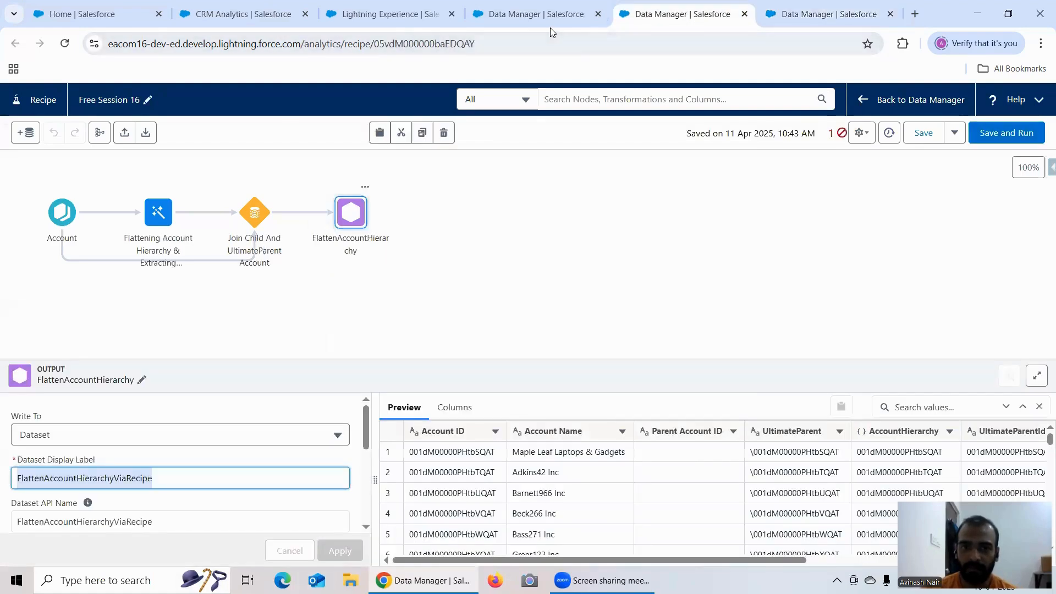
pyautogui.click(552, 24)
pyautogui.click(57, 133)
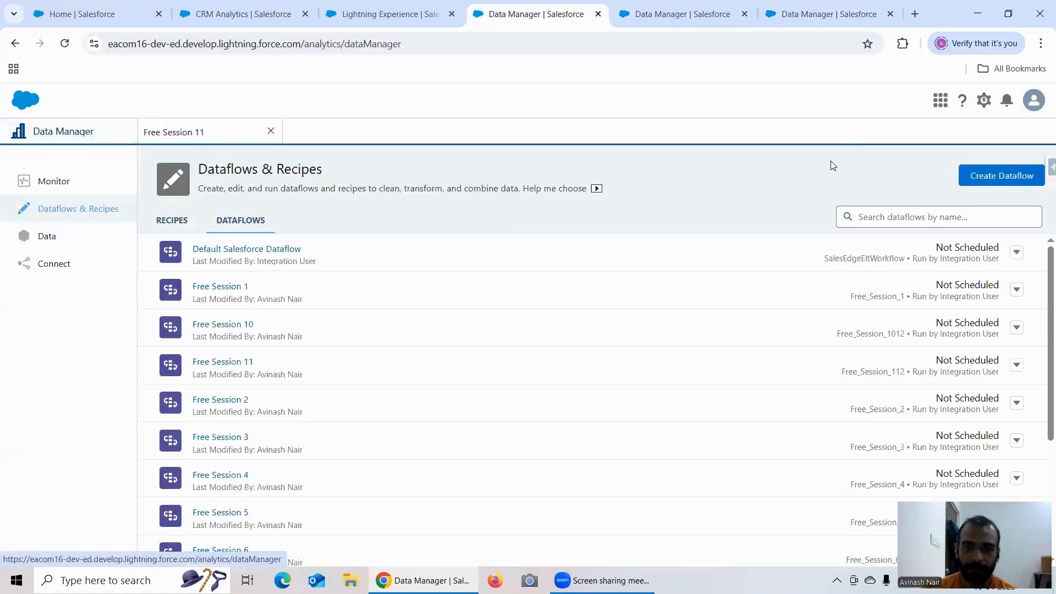
pyautogui.click(70, 183)
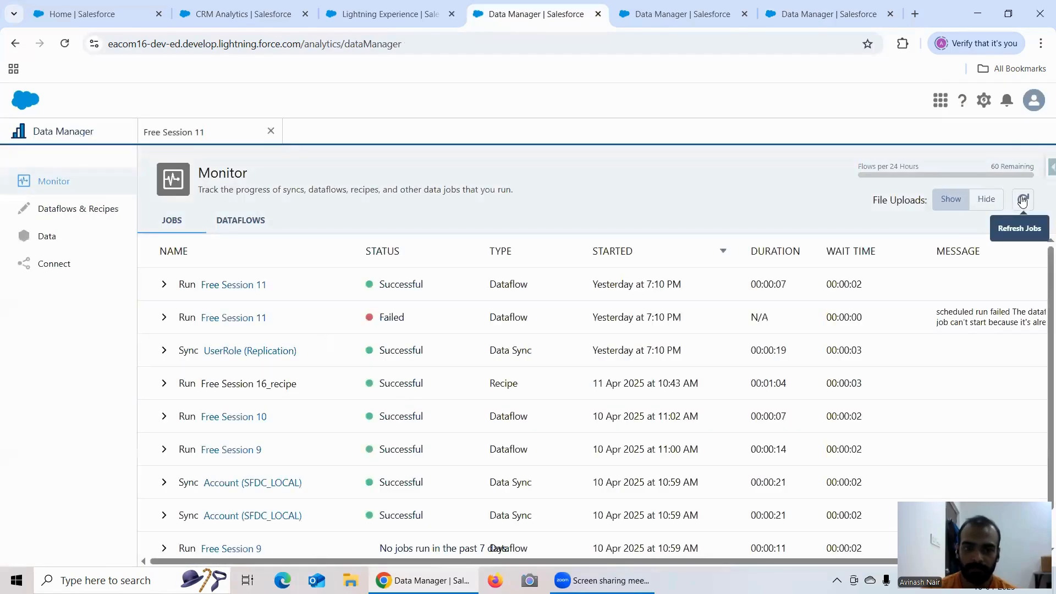
pyautogui.click(1023, 201)
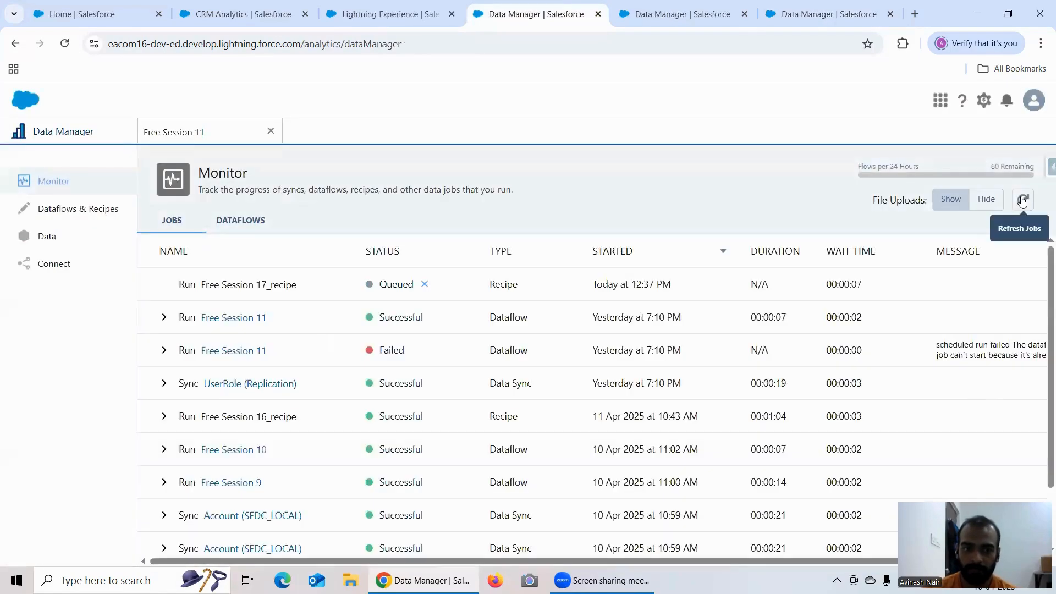
pyautogui.click(1023, 201)
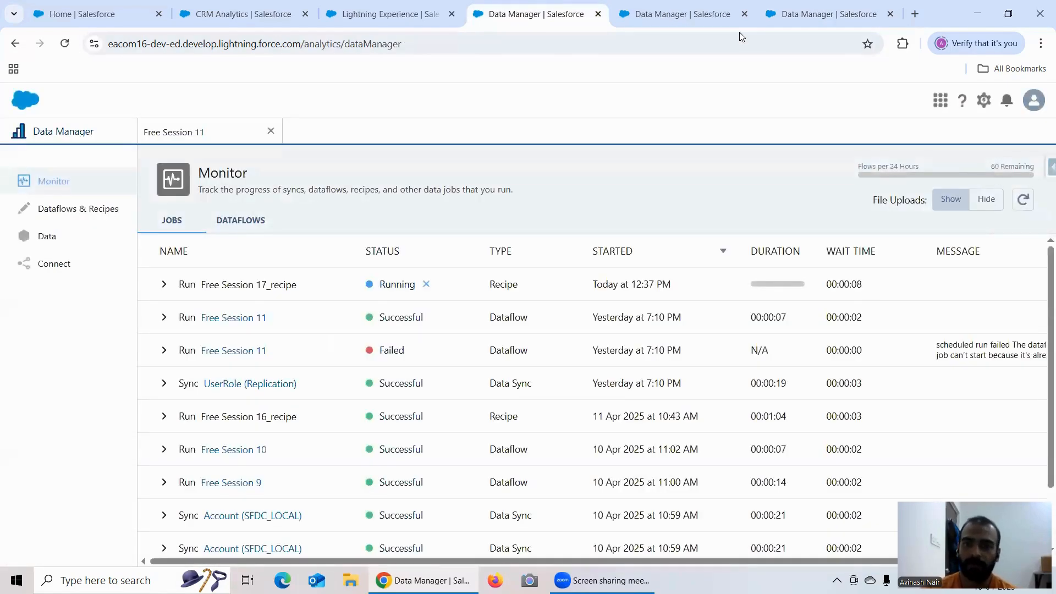
pyautogui.click(1022, 201)
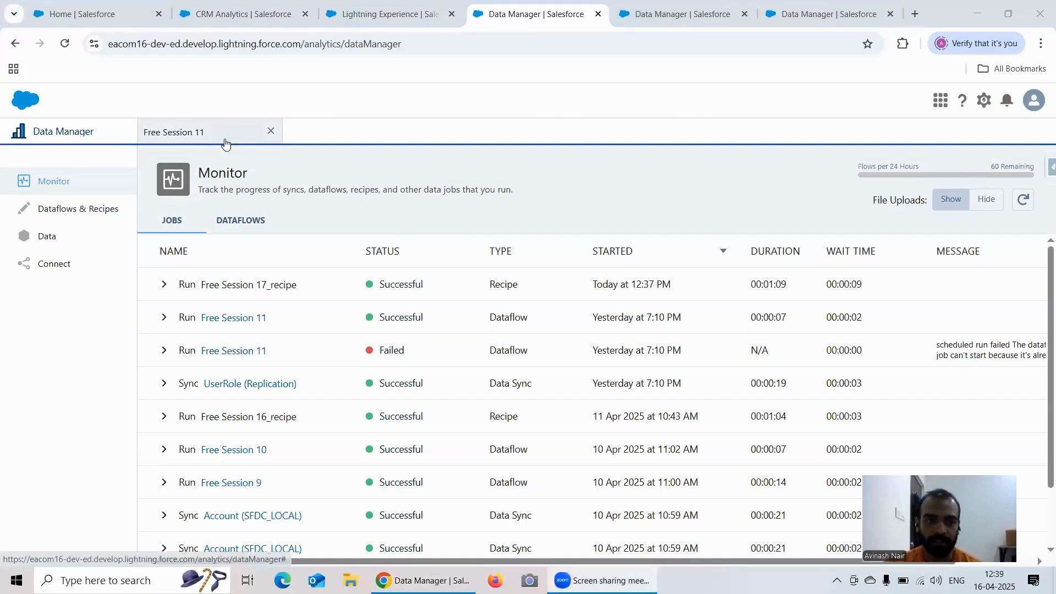
# Close the Free Session 16 reference recipe and copy the output node's dataset display label from the Free Session 17 recipe.
pyautogui.click(659, 19)
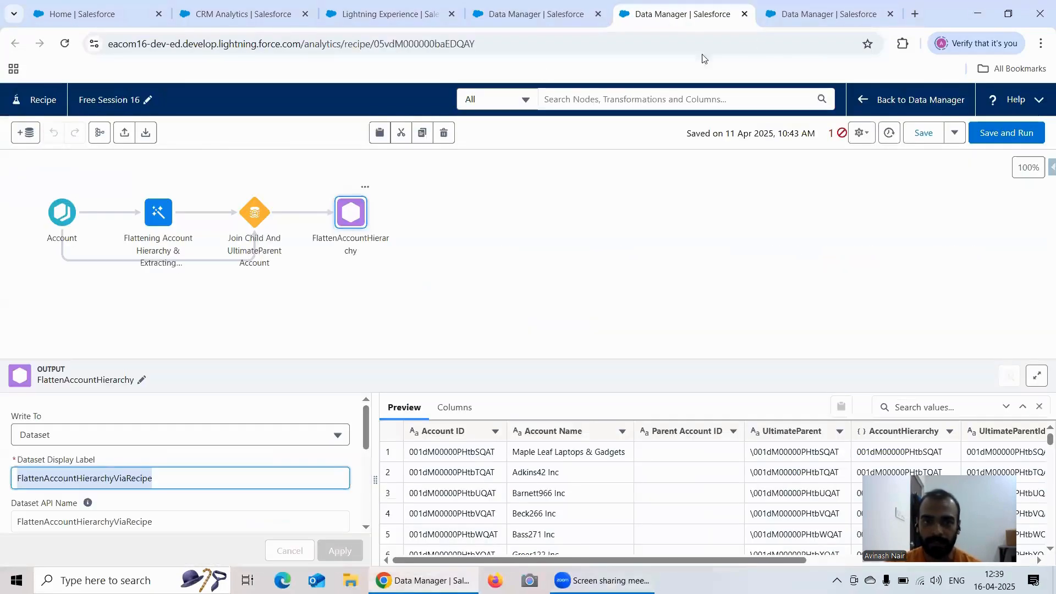
pyautogui.click(745, 13)
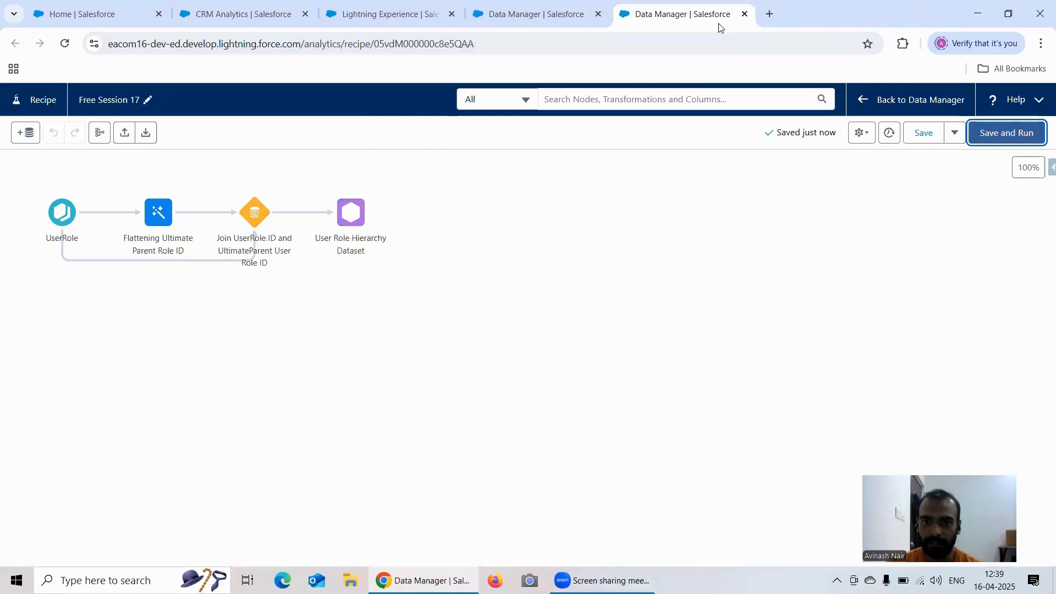
pyautogui.click(353, 214)
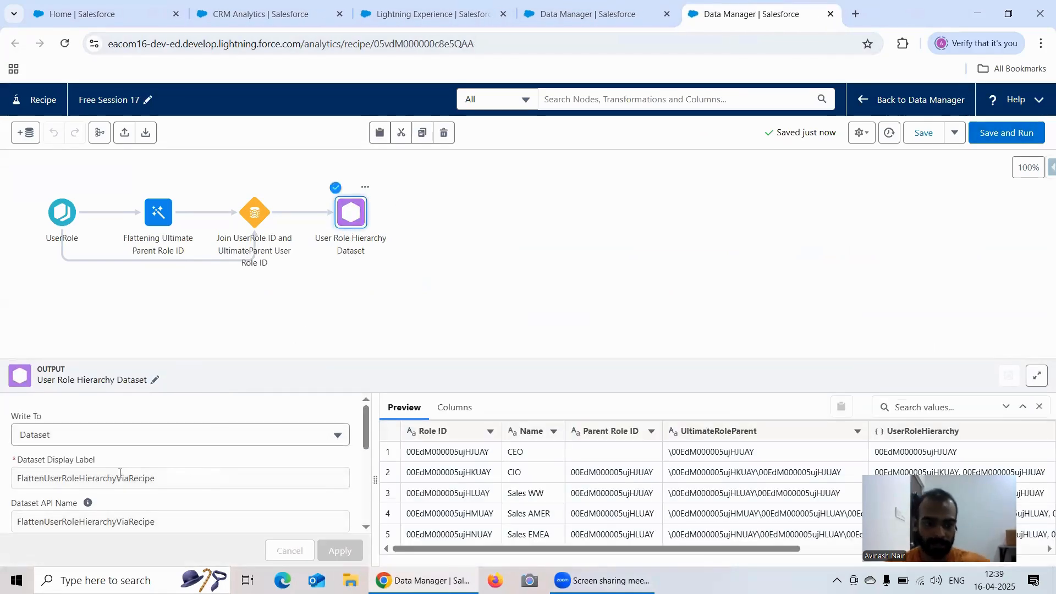
pyautogui.doubleClick(130, 479)
pyautogui.hotkey('ctrl', 'c')
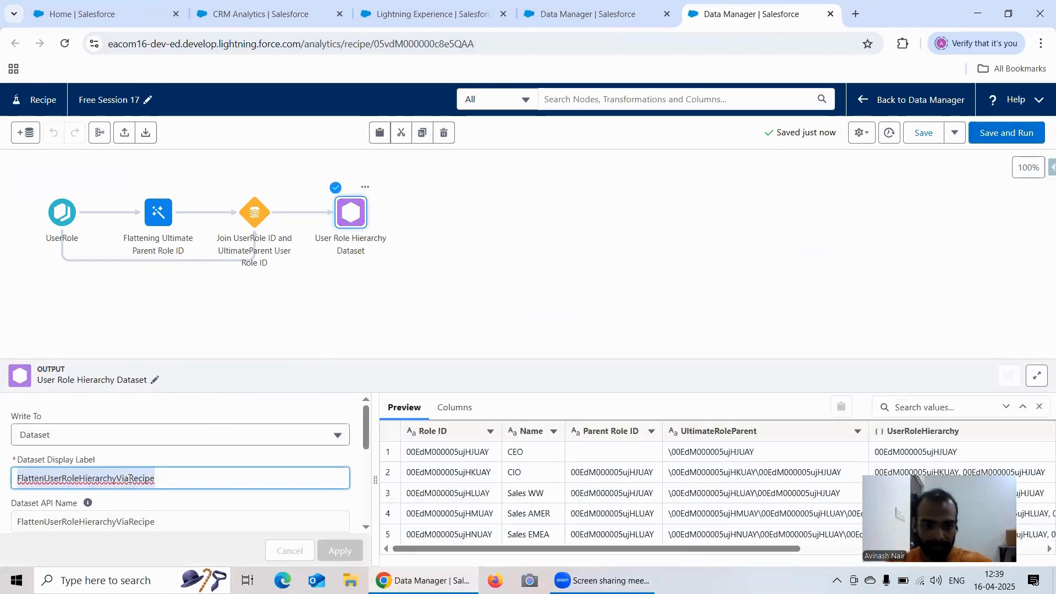
# Search Analytics Studio for the dataset FlattenUserRoleHierarchyViaRecipe.
pyautogui.click(242, 20)
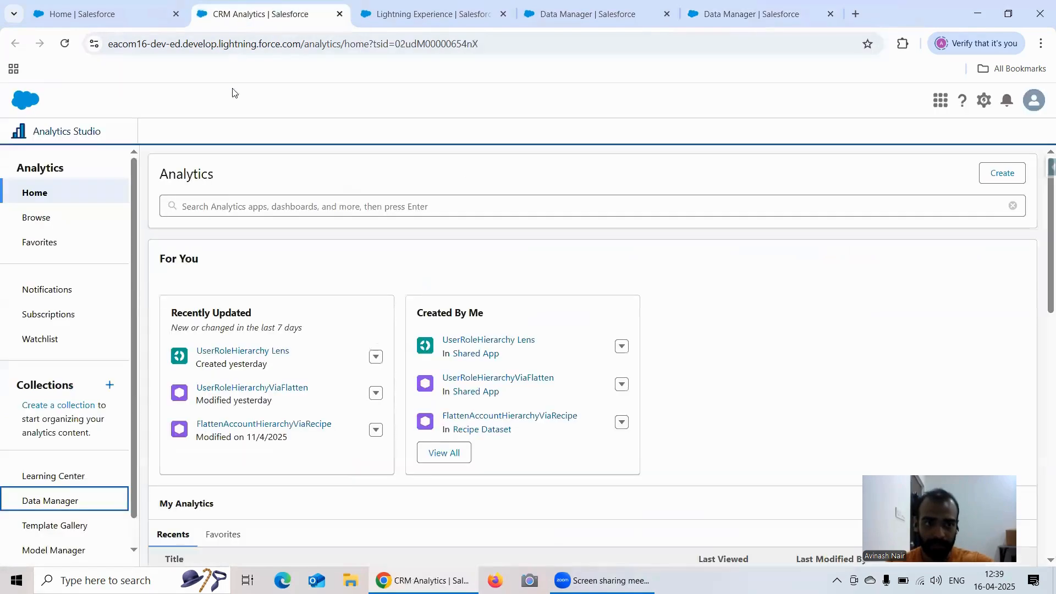
pyautogui.click(225, 205)
pyautogui.hotkey('ctrl', 'v')
pyautogui.press('Return')
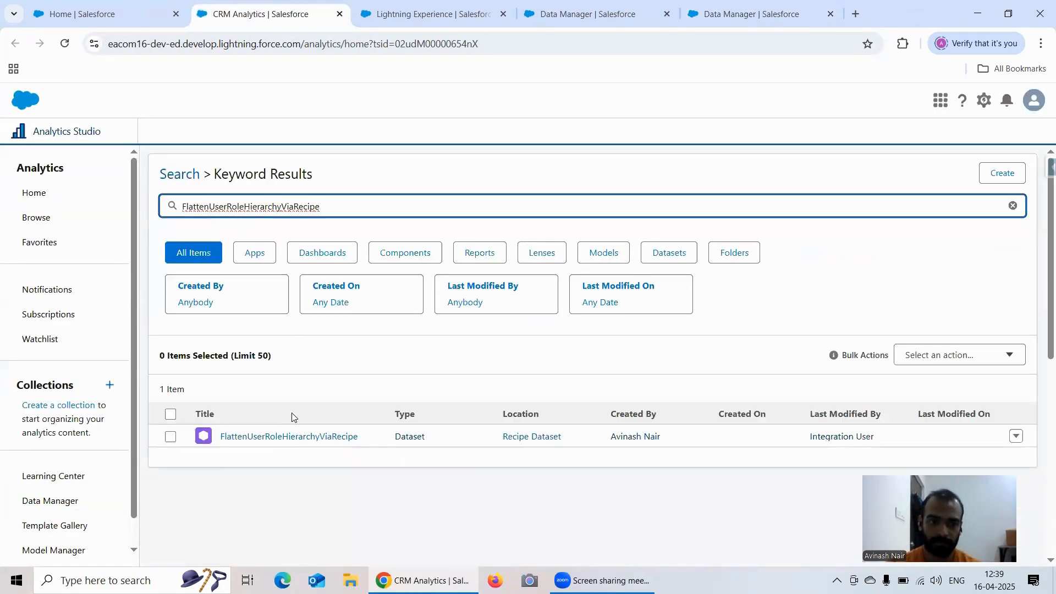
# Open the FlattenUserRoleHierarchyViaRecipe dataset in a new lens and display its rows as a values table.
pyautogui.click(308, 437)
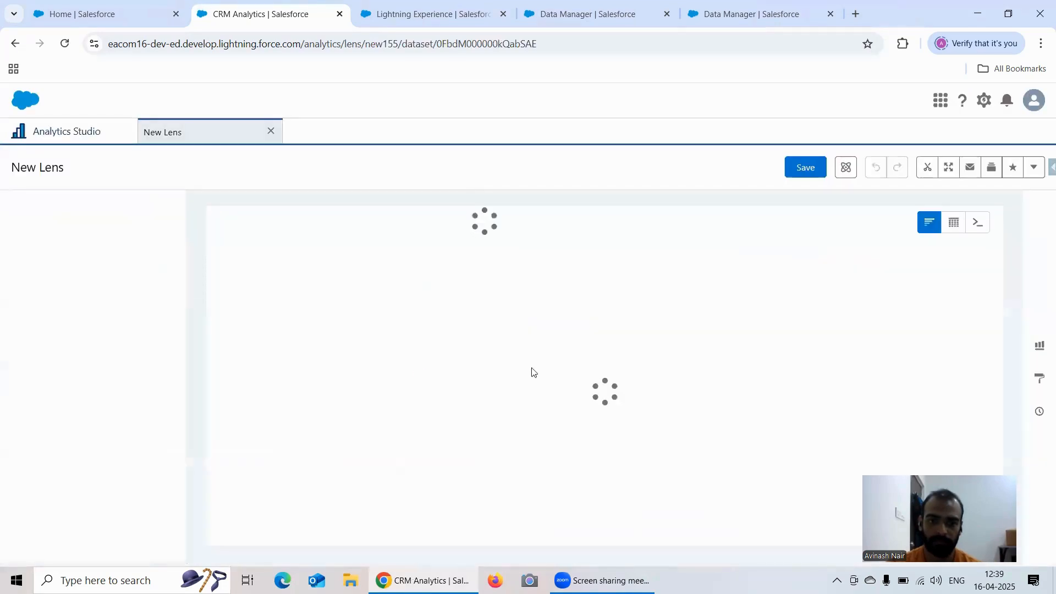
pyautogui.click(958, 223)
pyautogui.click(853, 275)
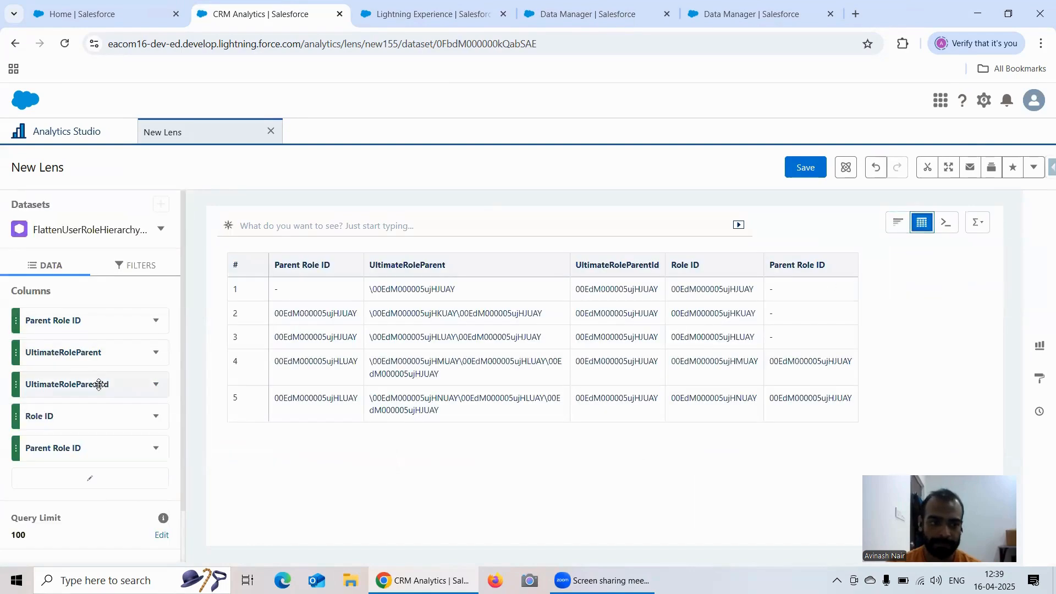
# Add the Name, UltimateRole.Name and UltimateRole.Id columns to the lens table.
pyautogui.click(122, 481)
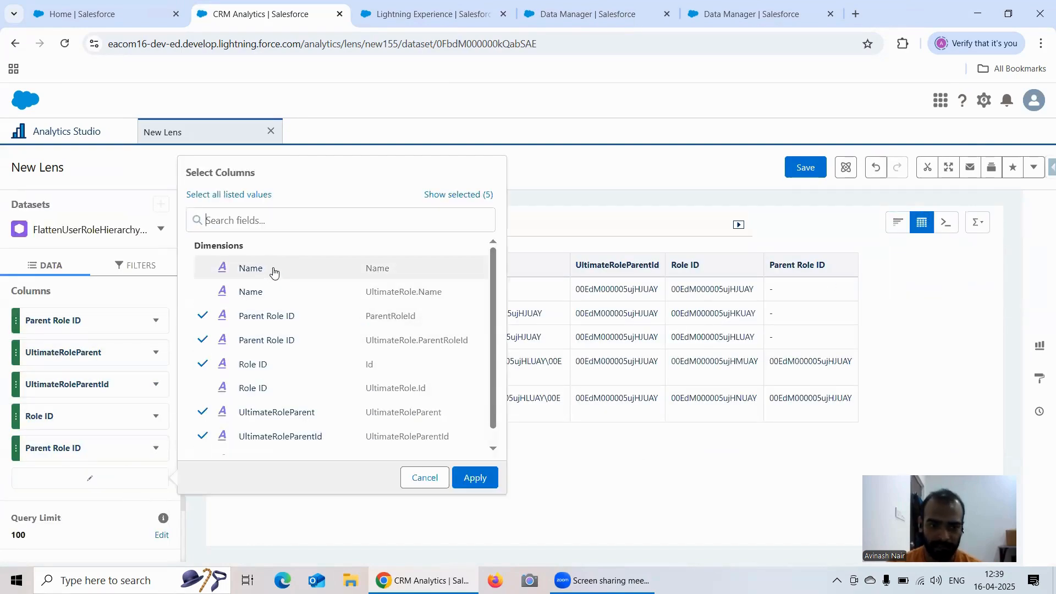
pyautogui.click(261, 300)
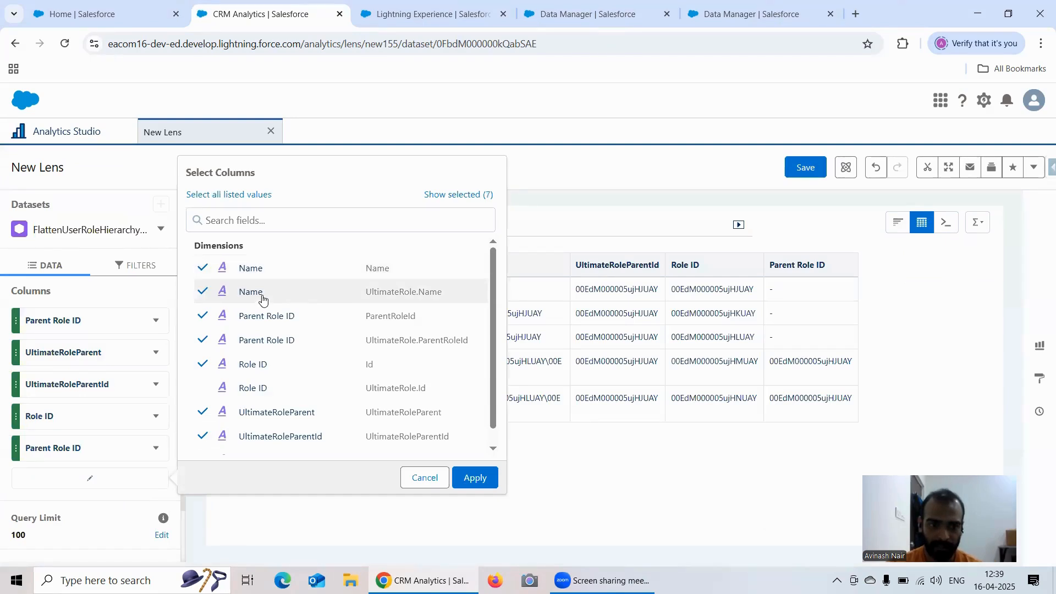
pyautogui.click(271, 392)
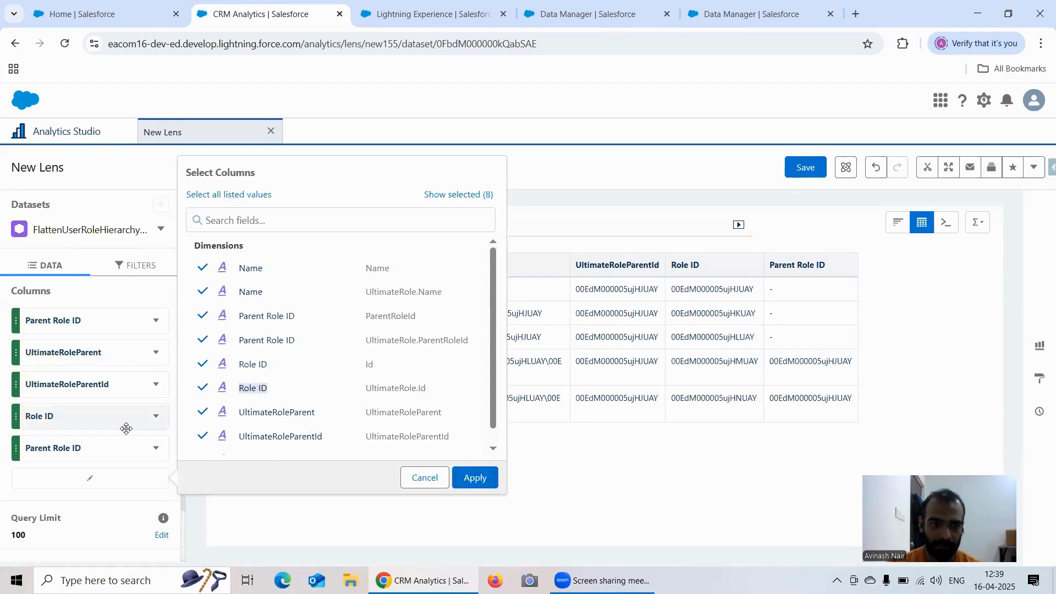
pyautogui.click(475, 478)
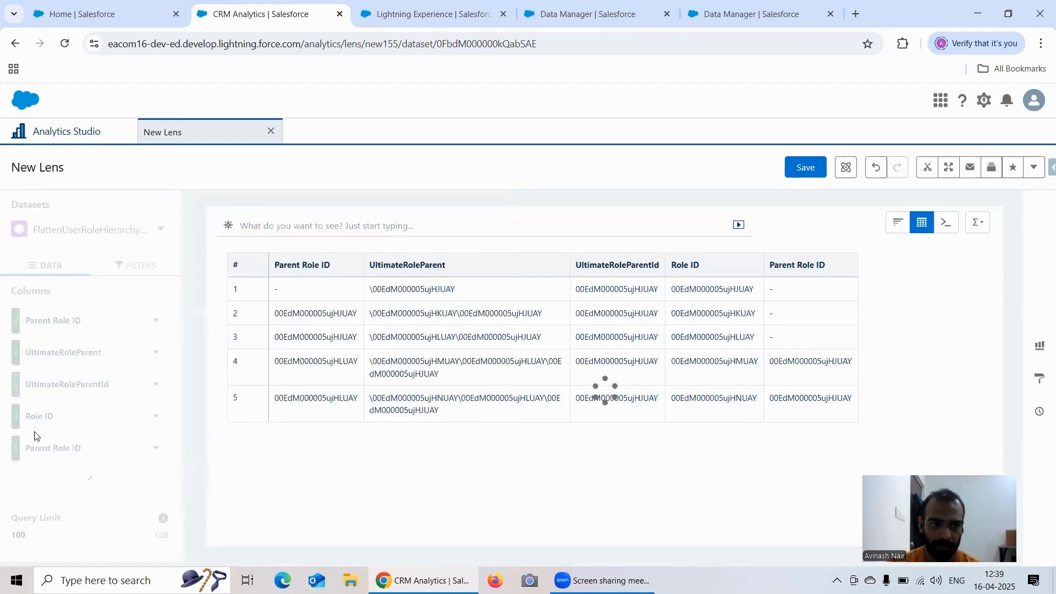
# Make Role ID the first column of the table and delete the second Parent Role ID column, after UltimateRoleParentId.
pyautogui.moveTo(48, 415); pyautogui.dragTo(57, 318)
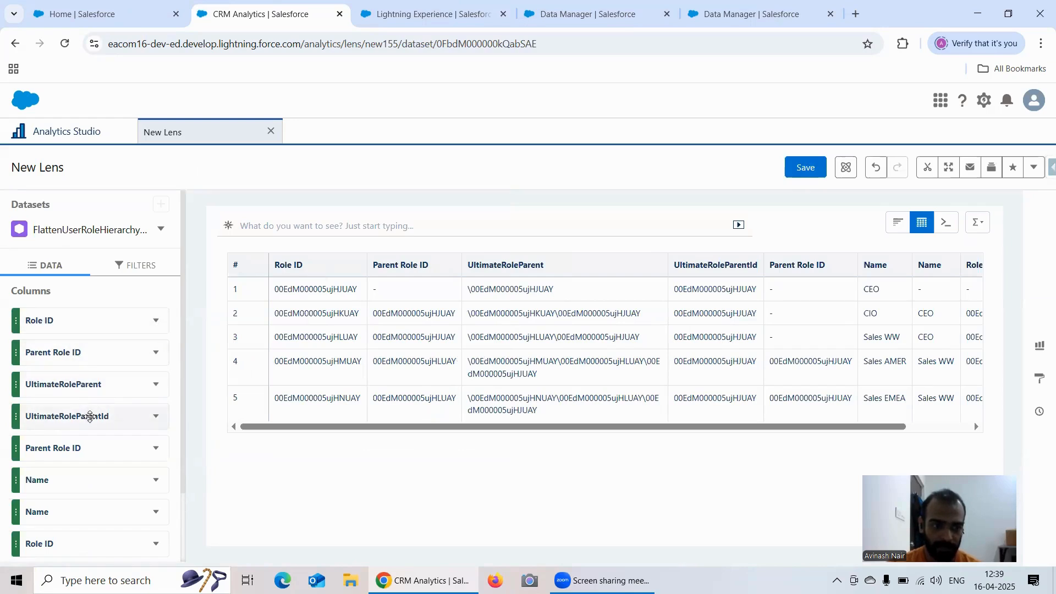
pyautogui.scroll(-2, 104, 413)
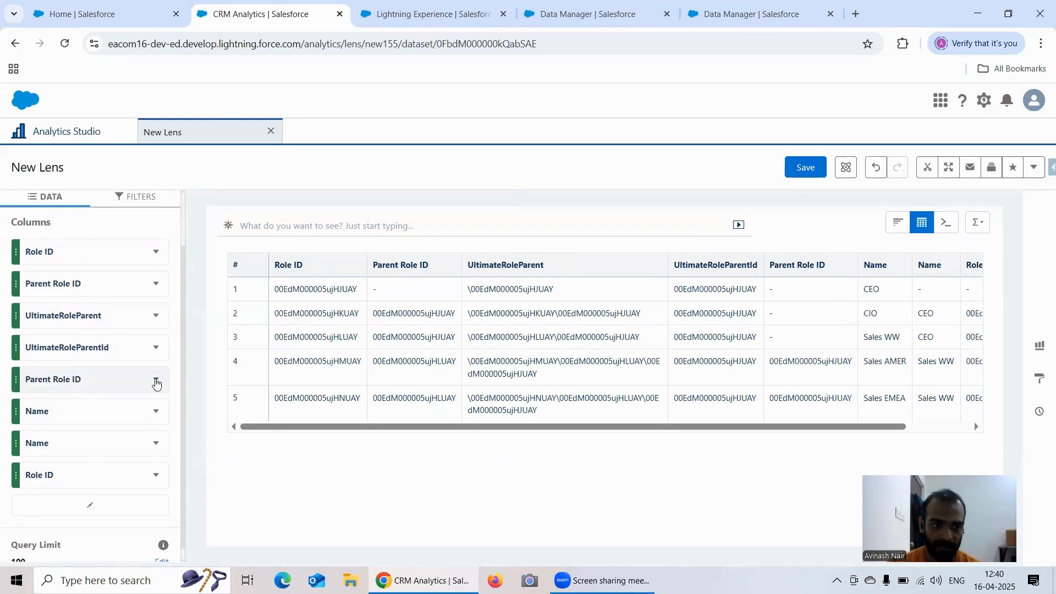
pyautogui.click(161, 387)
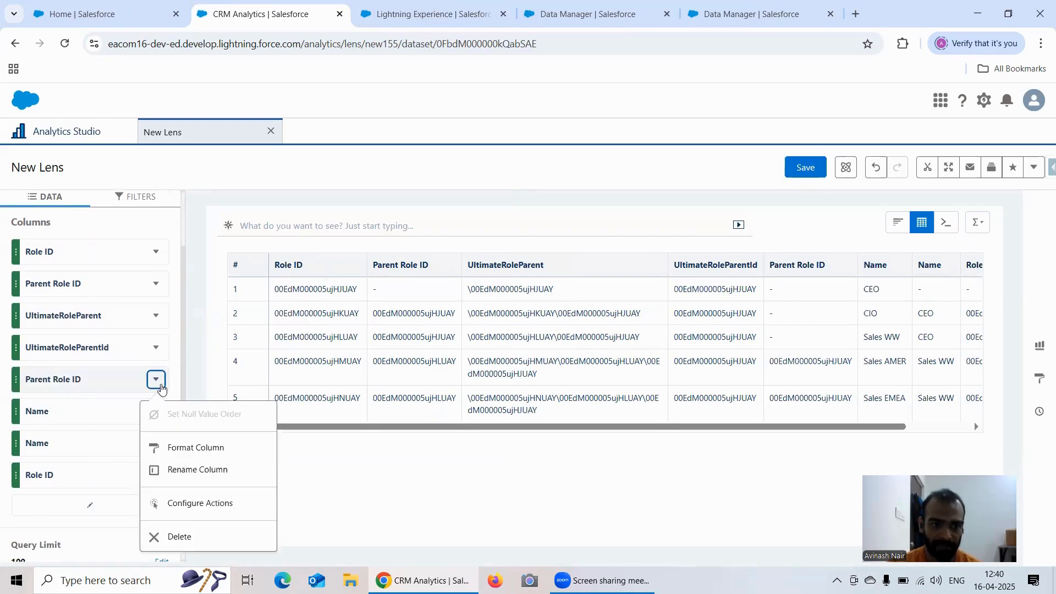
pyautogui.click(188, 538)
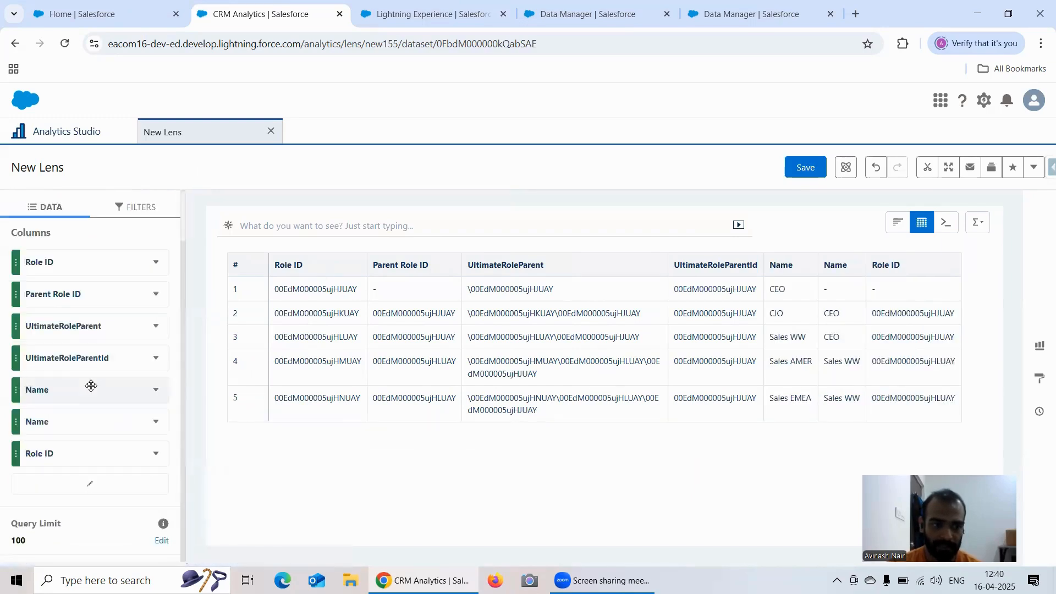
# Reorder the columns so the role's Name follows the first Role ID and the ultimate role's Role ID precedes its Name.
pyautogui.moveTo(73, 374); pyautogui.dragTo(77, 297)
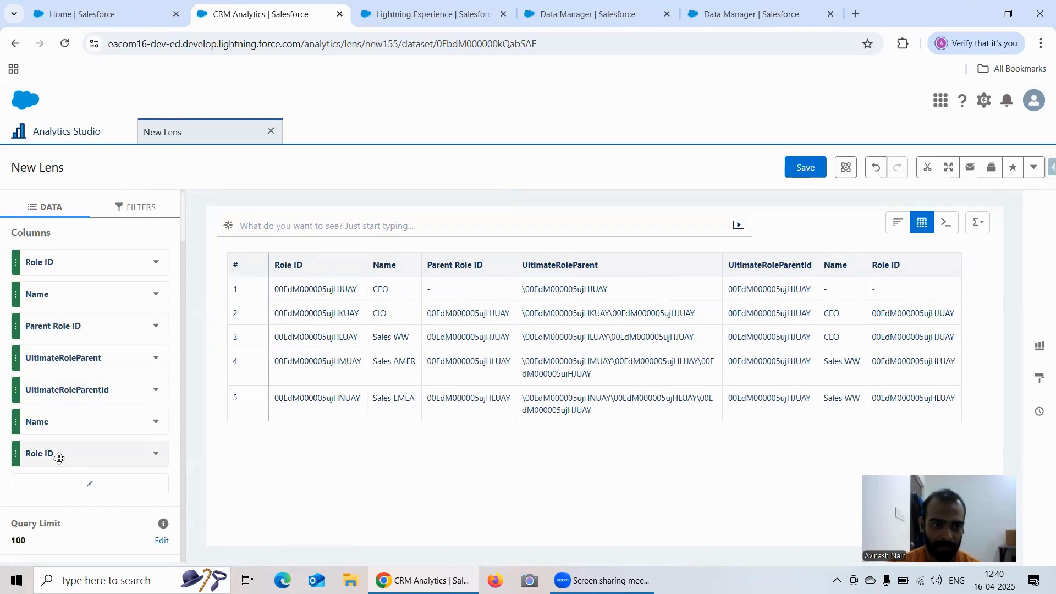
pyautogui.moveTo(64, 453); pyautogui.dragTo(67, 413)
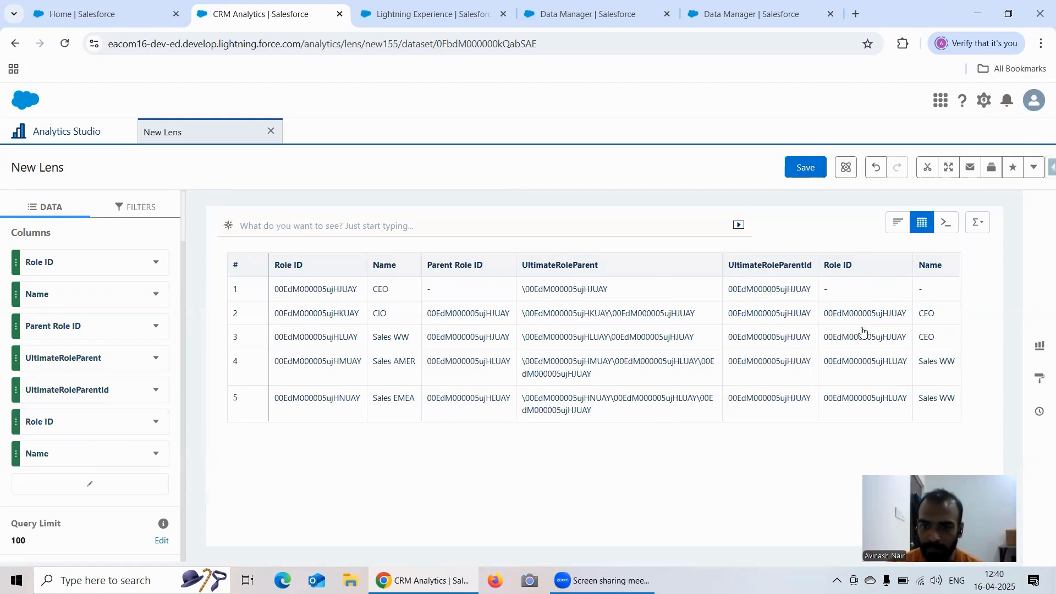
pyautogui.click(156, 455)
pyautogui.moveTo(252, 445); pyautogui.dragTo(86, 457)
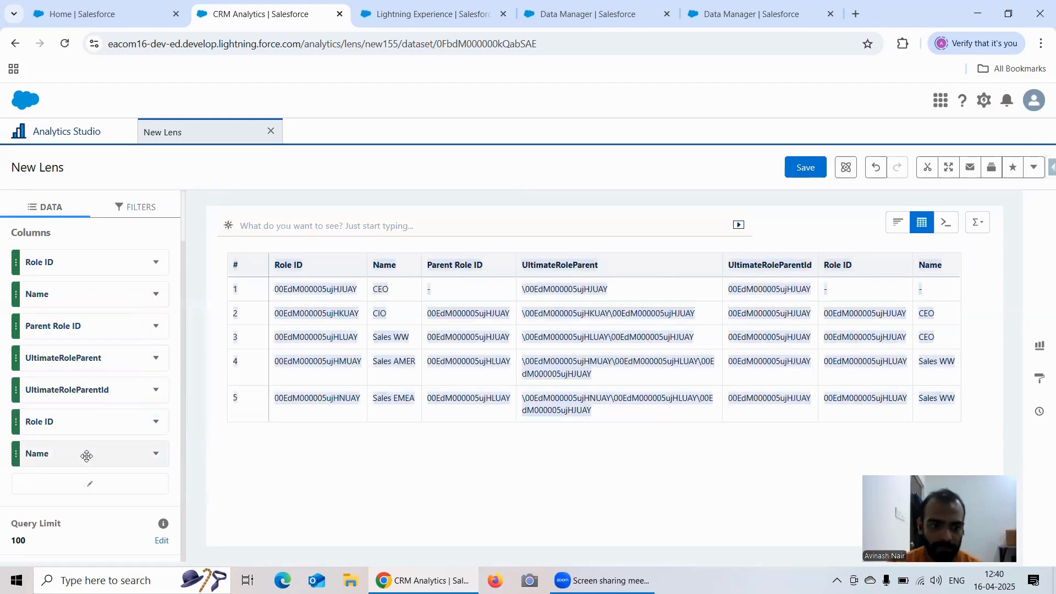
# Add the UserRoleHierarchy column to the lens table and compare the parent and ultimate role values across all columns.
pyautogui.click(113, 483)
pyautogui.scroll(-1, 326, 350)
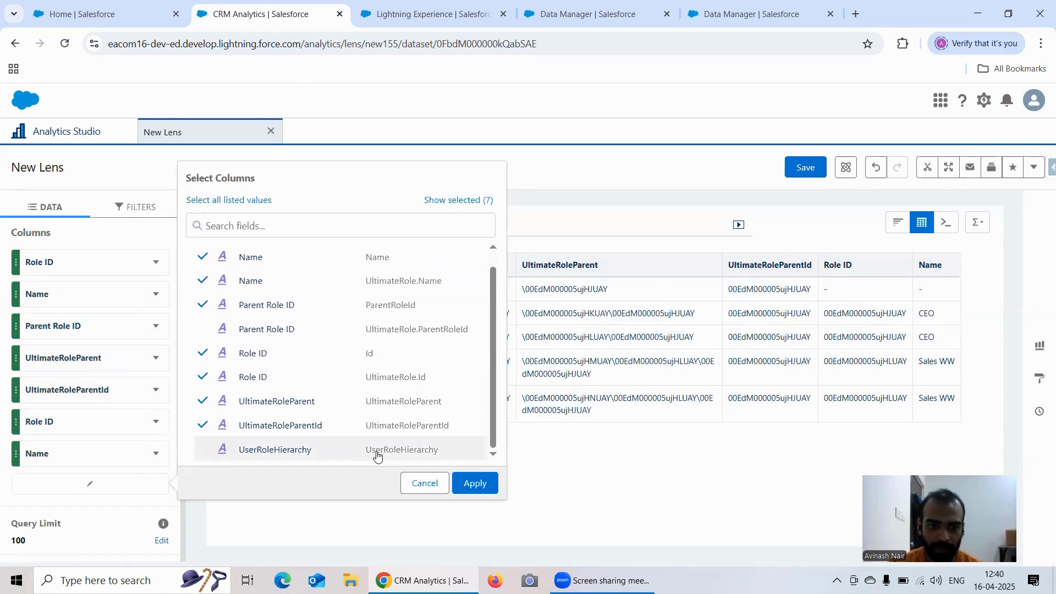
pyautogui.click(308, 450)
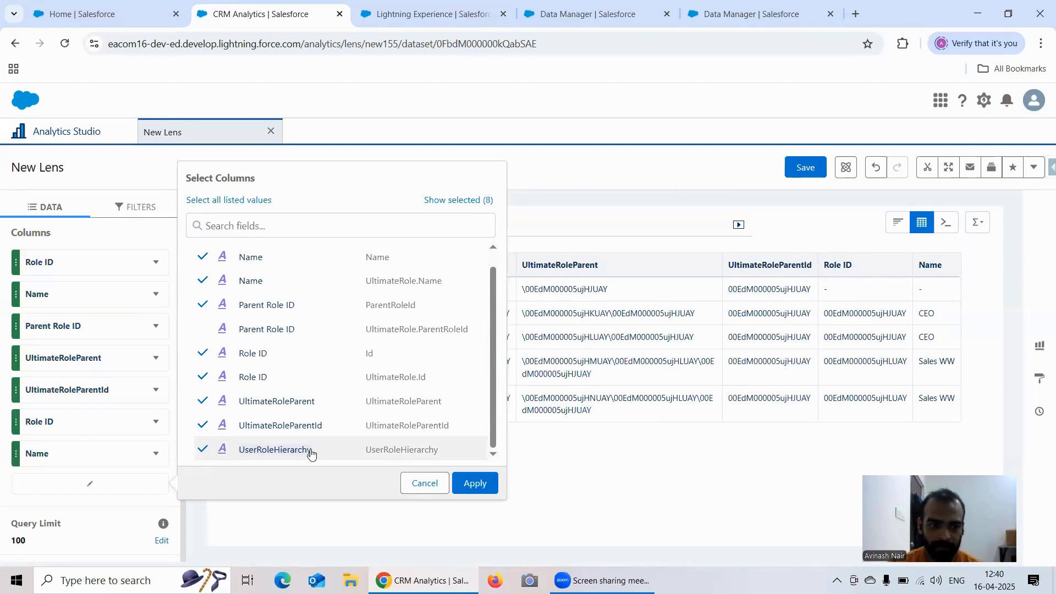
pyautogui.click(465, 484)
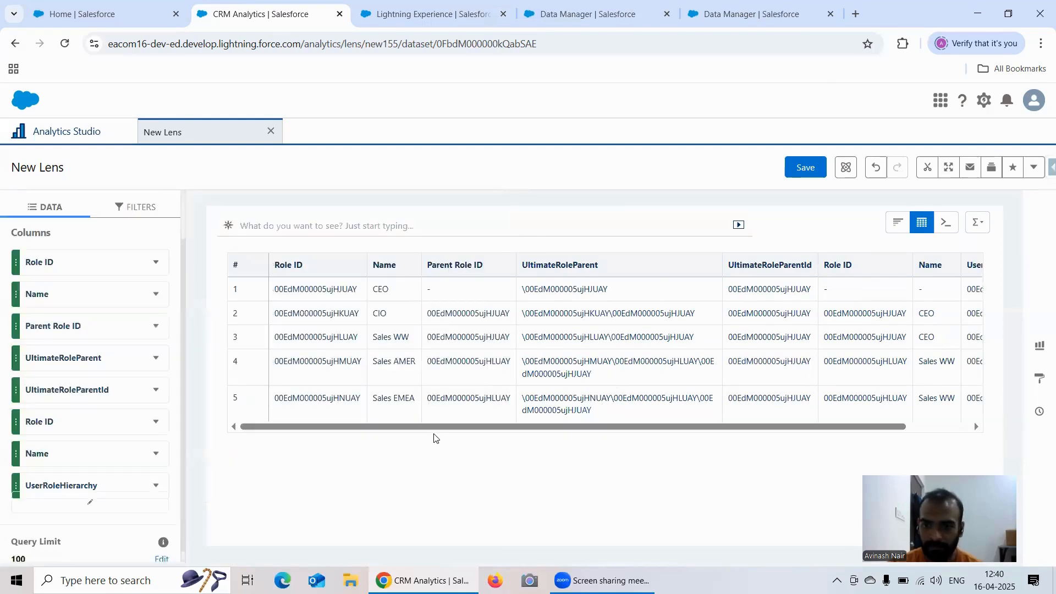
pyautogui.moveTo(602, 428); pyautogui.dragTo(697, 440)
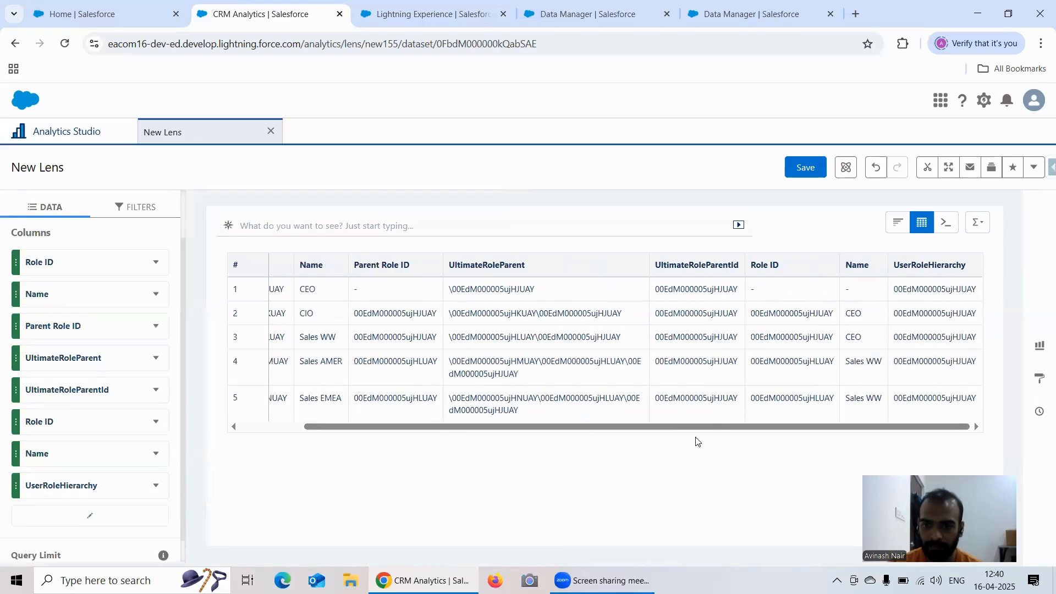
pyautogui.click(300, 428)
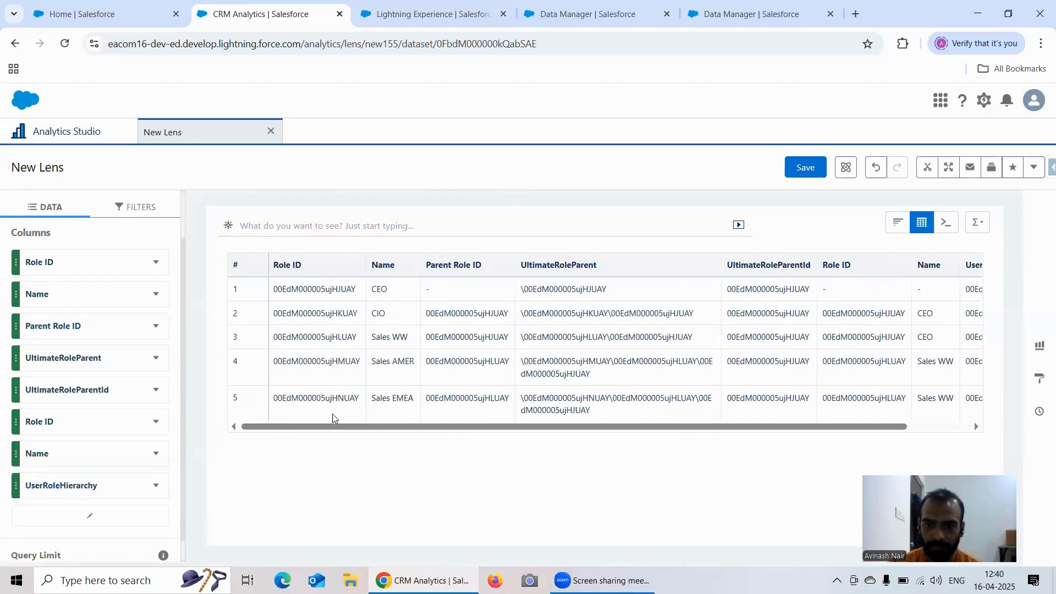
pyautogui.scroll(-1, 131, 420)
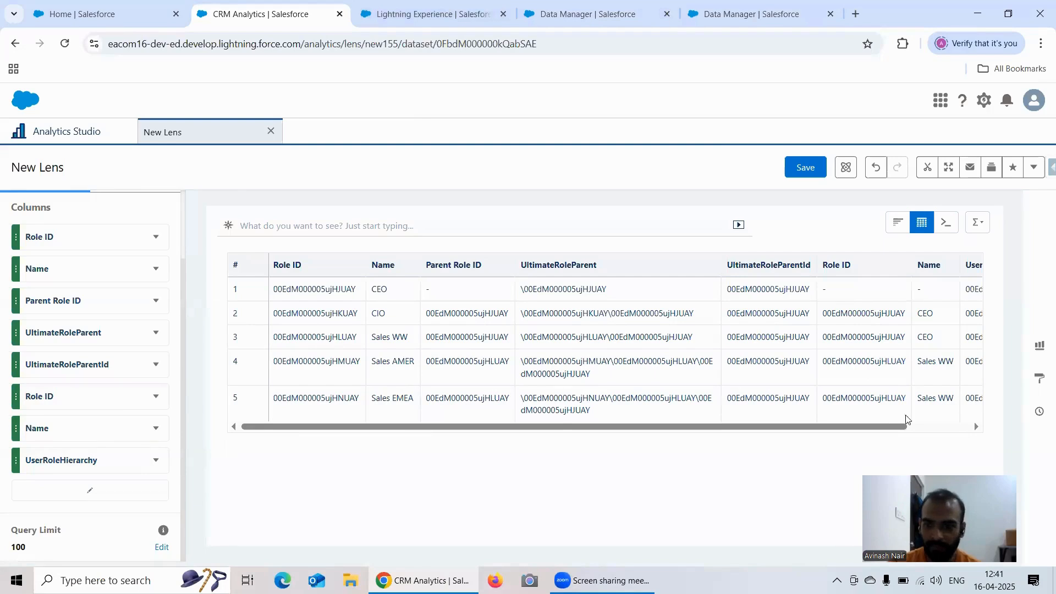
pyautogui.hscroll(1, 910, 430)
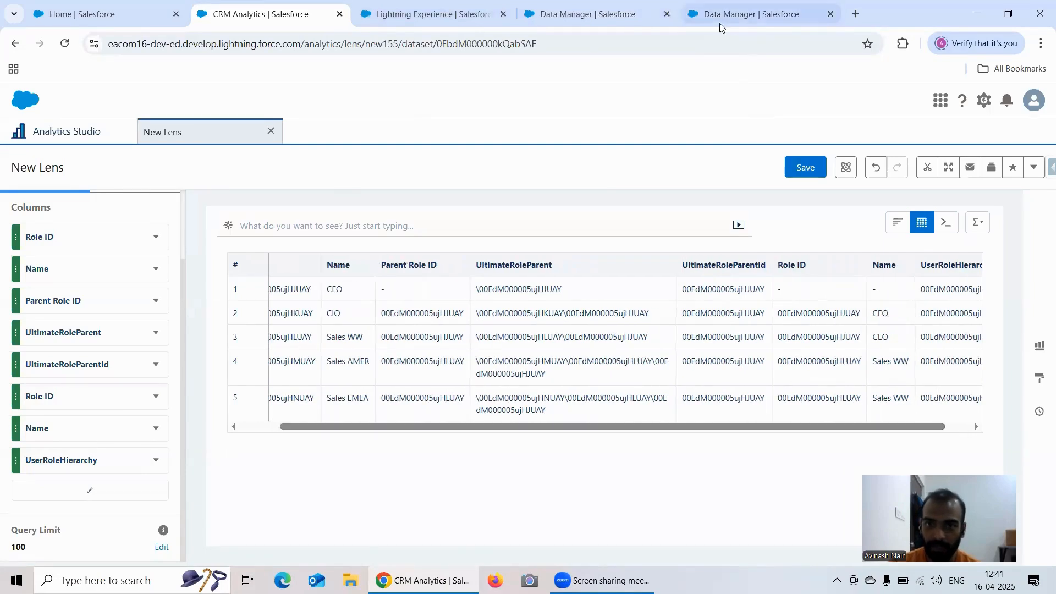
# In the recipe's join node, replace the Parent Role ID join key with UltimateRoleParentId, matched to UserRole's Role ID.
pyautogui.click(752, 14)
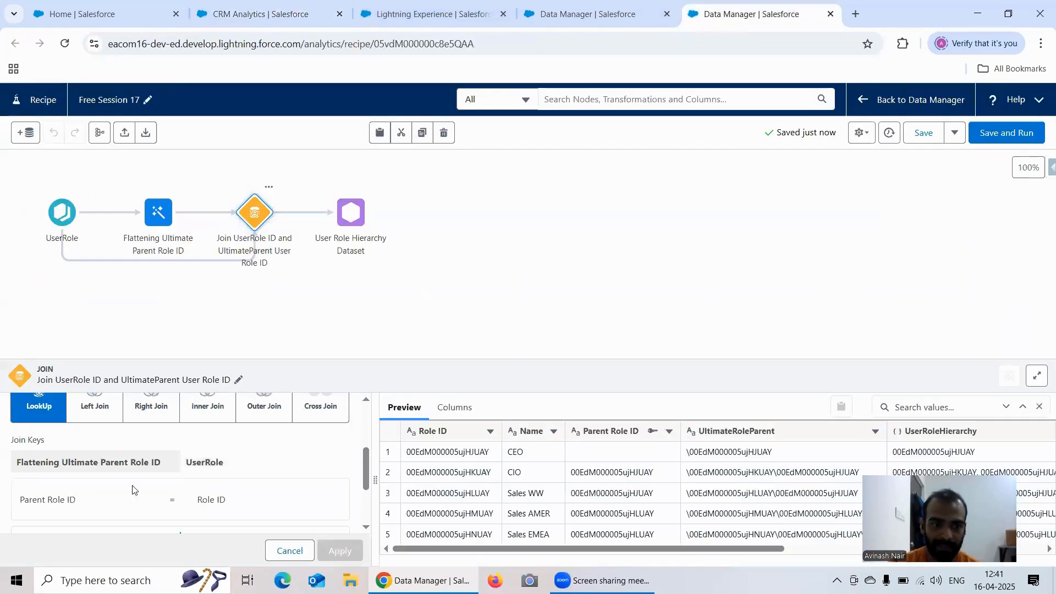
pyautogui.click(75, 501)
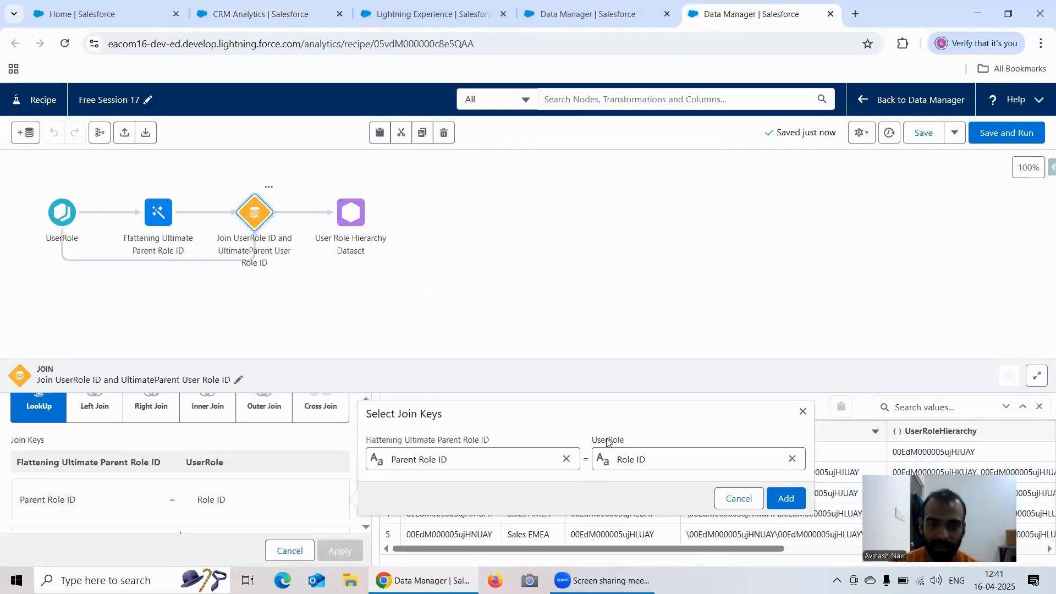
pyautogui.click(567, 459)
pyautogui.scroll(-1, 462, 430)
pyautogui.click(463, 430)
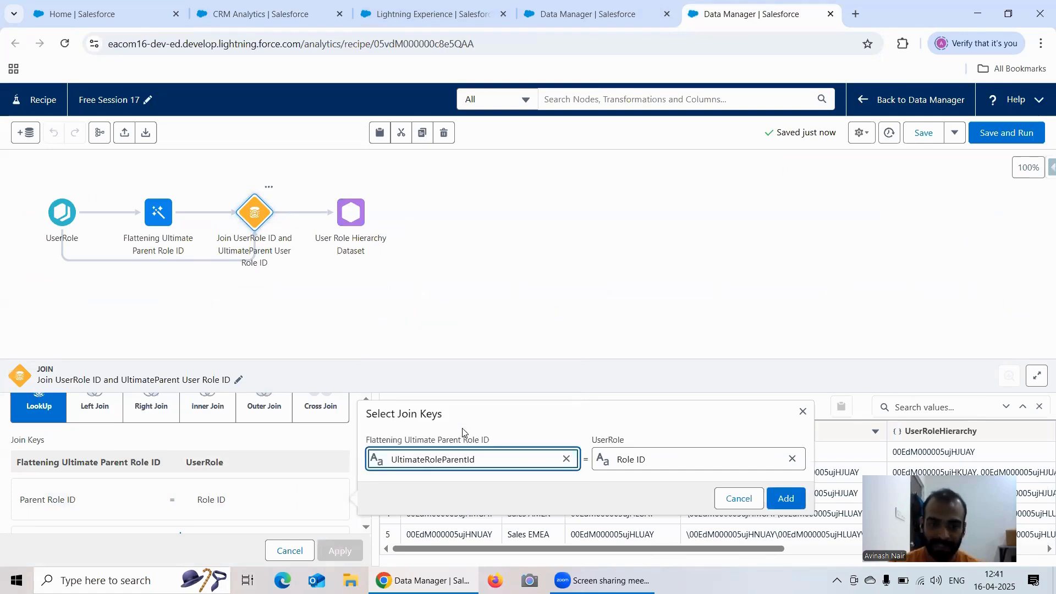
pyautogui.click(786, 500)
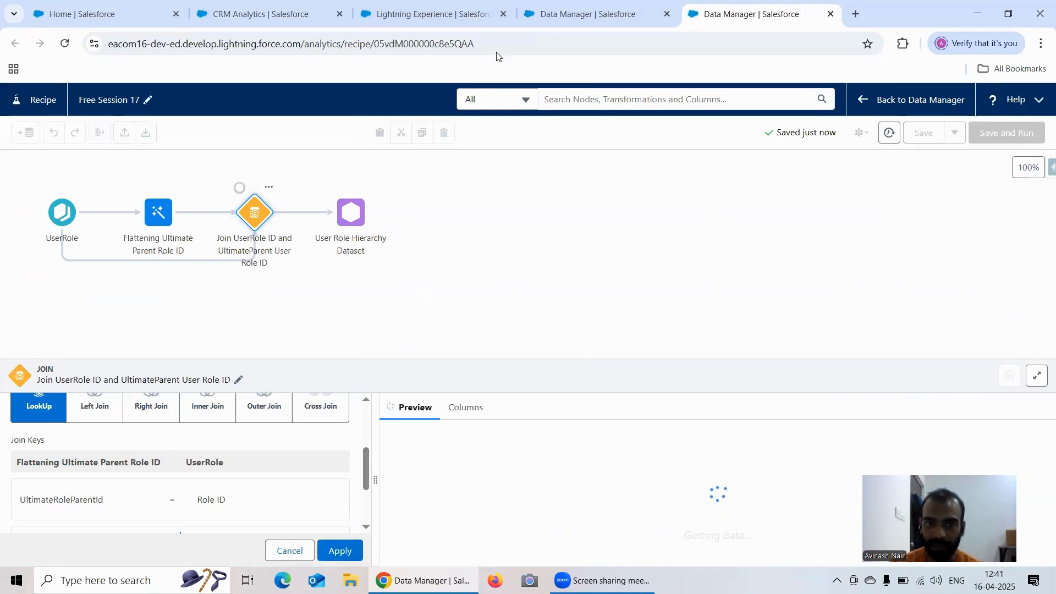
# Apply the changed join key, keeping the unapplied edits, and save and run the Free Session 17 recipe.
pyautogui.click(292, 15)
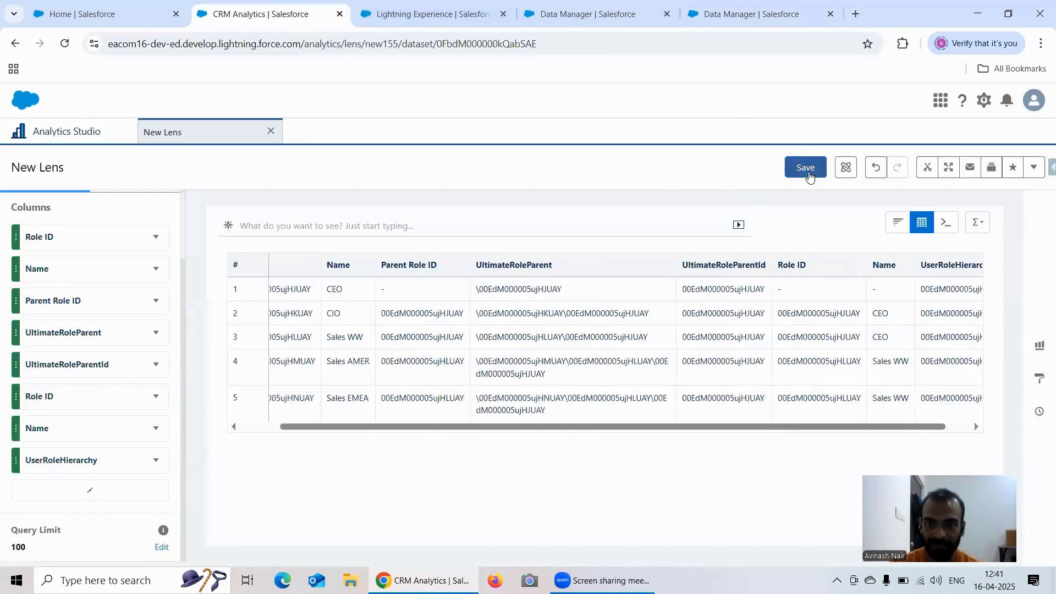
pyautogui.click(731, 22)
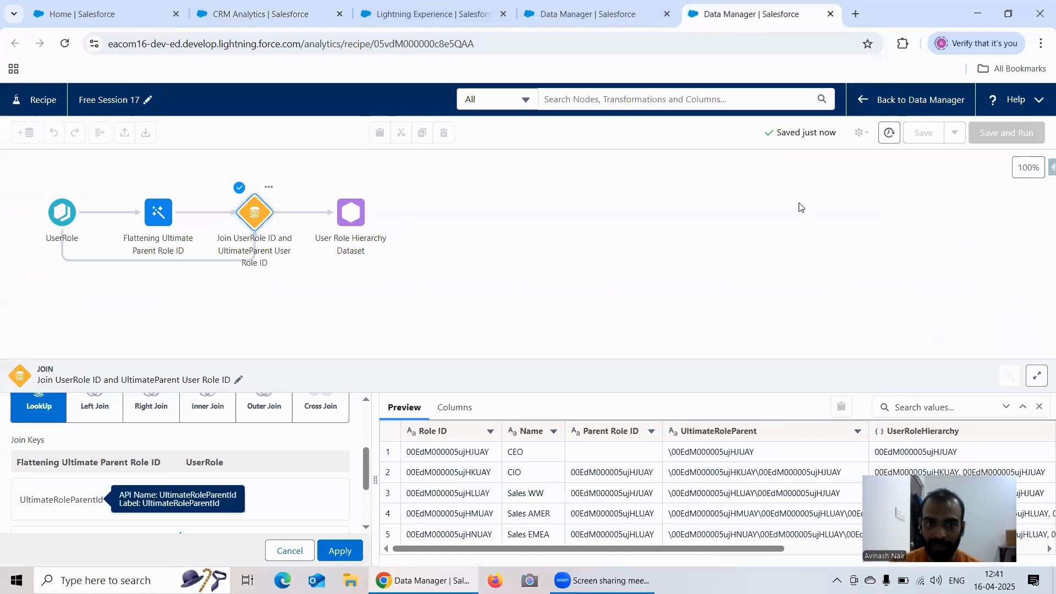
pyautogui.click(892, 224)
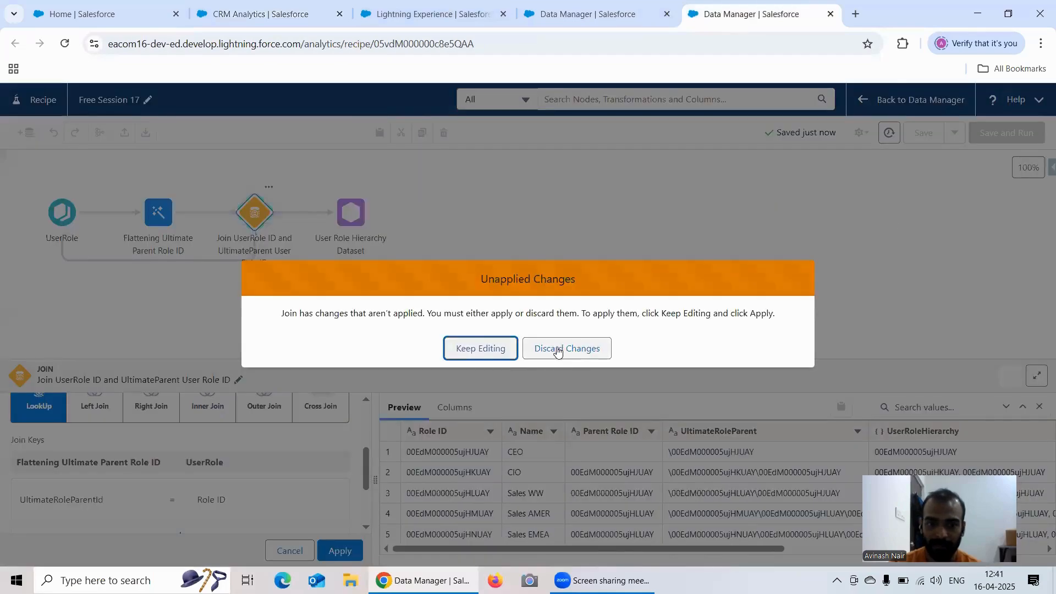
pyautogui.click(484, 348)
pyautogui.click(340, 550)
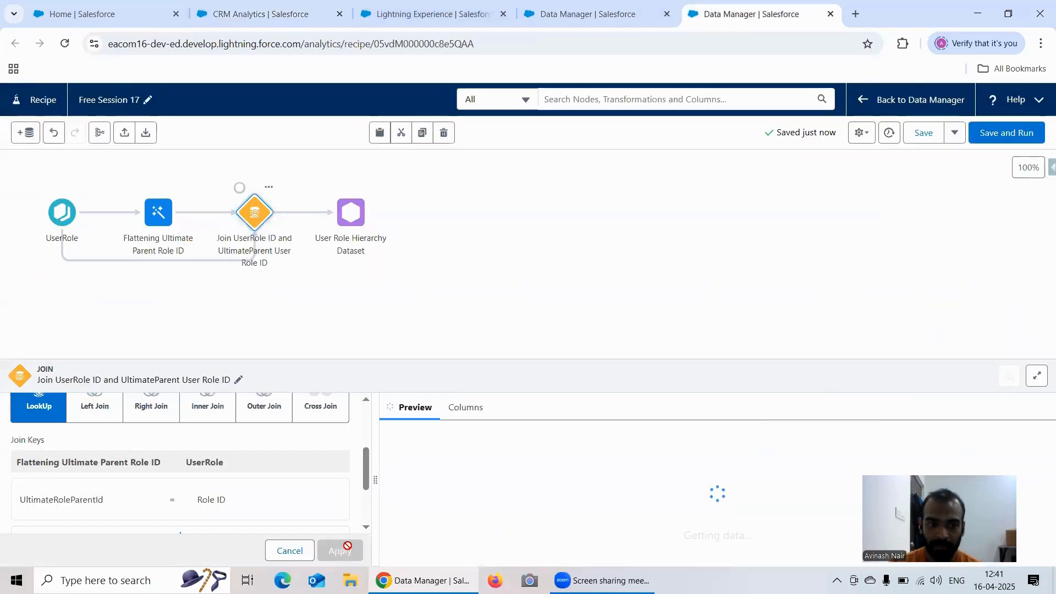
pyautogui.click(1007, 138)
# Save the new lens as UserRole Hierarchy Lens in the Recipe Dataset app.
pyautogui.click(264, 13)
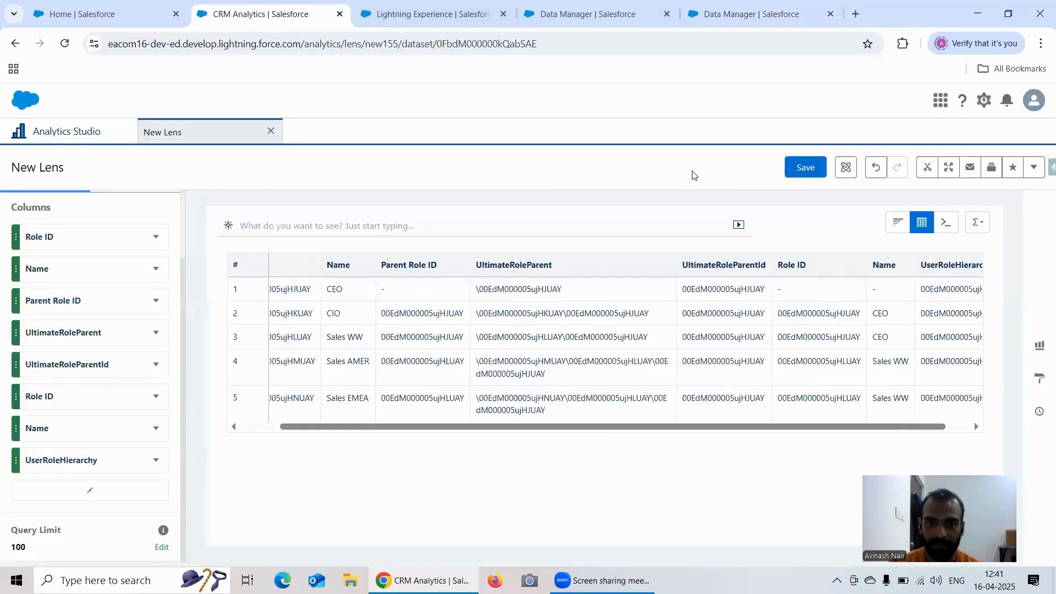
pyautogui.click(805, 173)
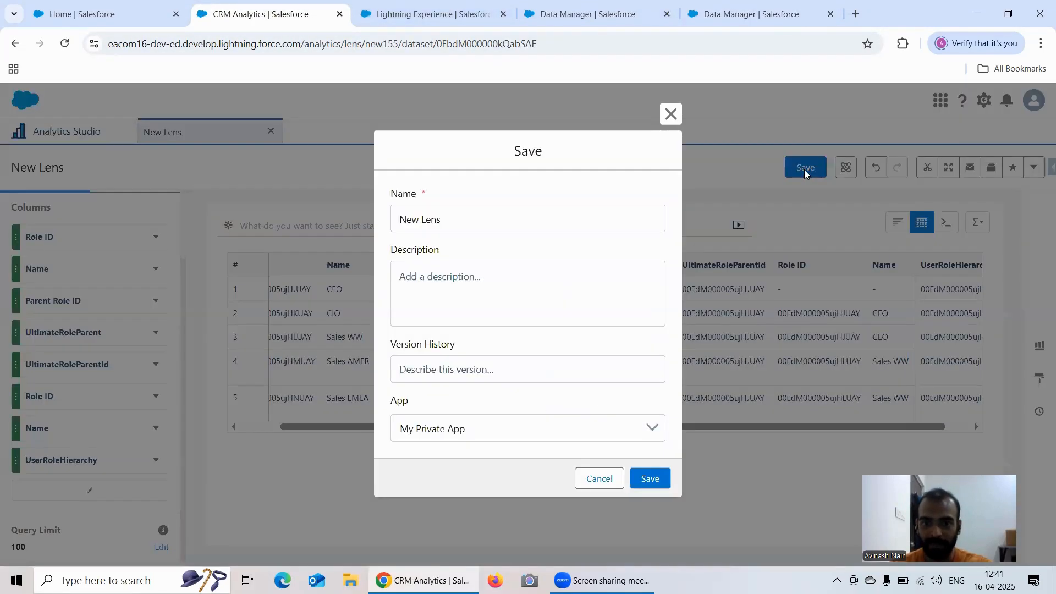
pyautogui.click(442, 368)
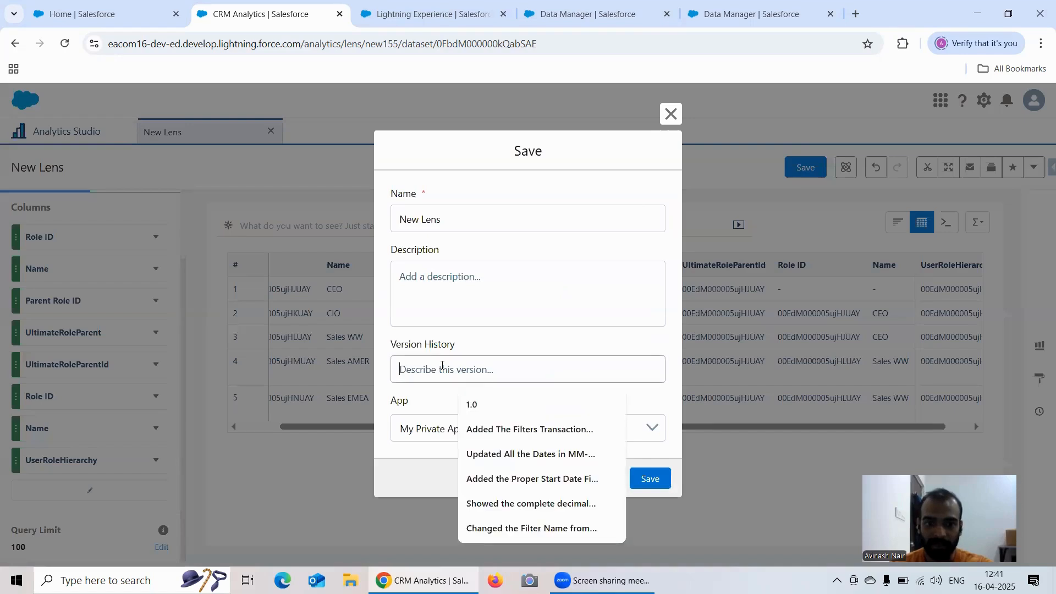
pyautogui.click(461, 221)
pyautogui.press('BackSpace')
pyautogui.press('BackSpace')
pyautogui.press('BackSpace')
pyautogui.press('BackSpace')
pyautogui.press('BackSpace')
pyautogui.press('BackSpace')
pyautogui.press('BackSpace')
pyautogui.press('BackSpace')
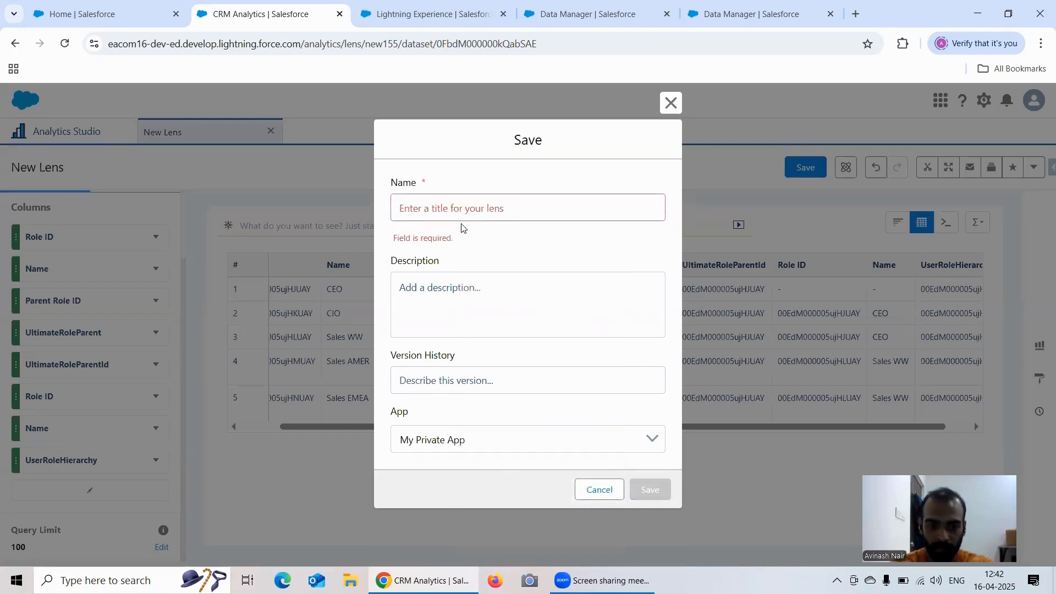
pyautogui.write('UserR')
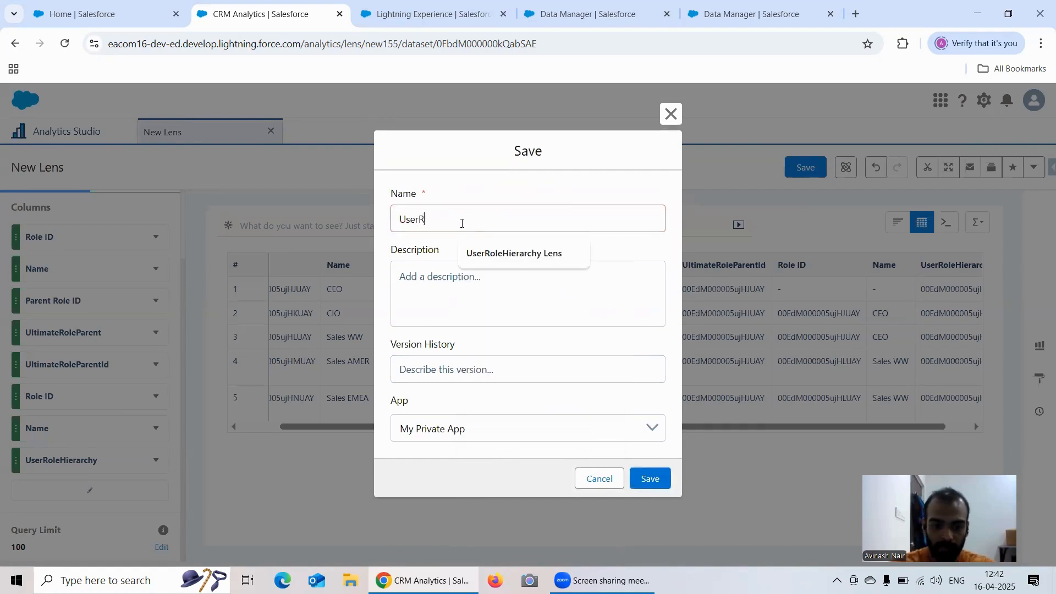
pyautogui.write('ole H')
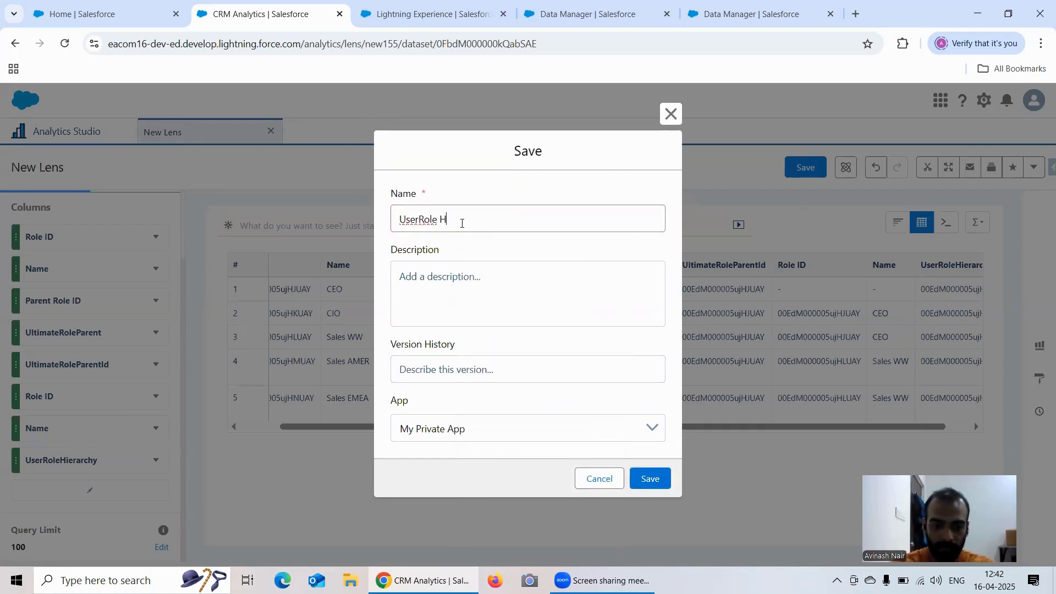
pyautogui.write('ierarchy Lens')
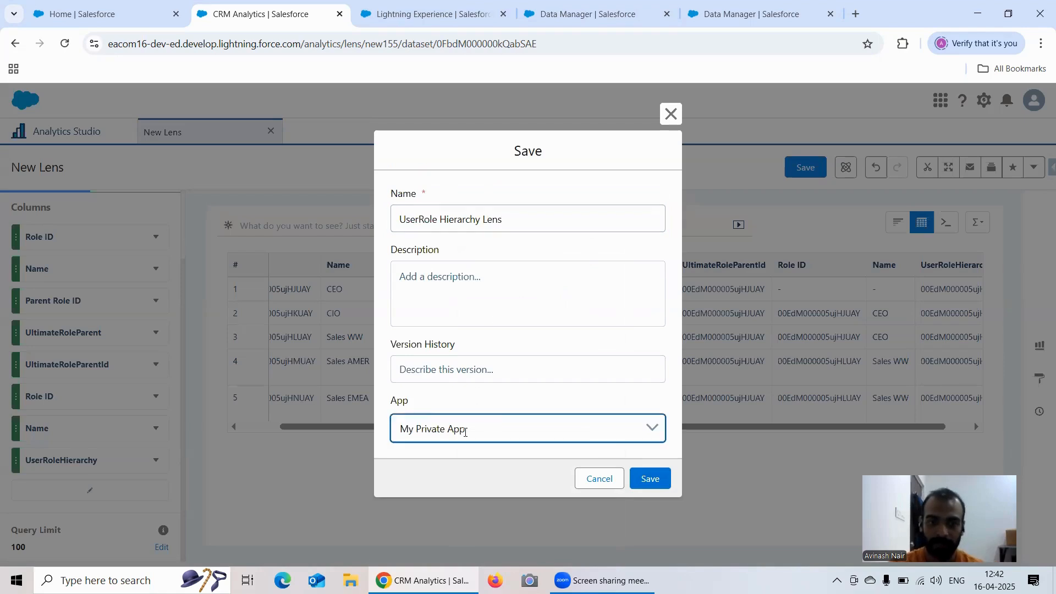
pyautogui.click(463, 430)
pyautogui.click(464, 494)
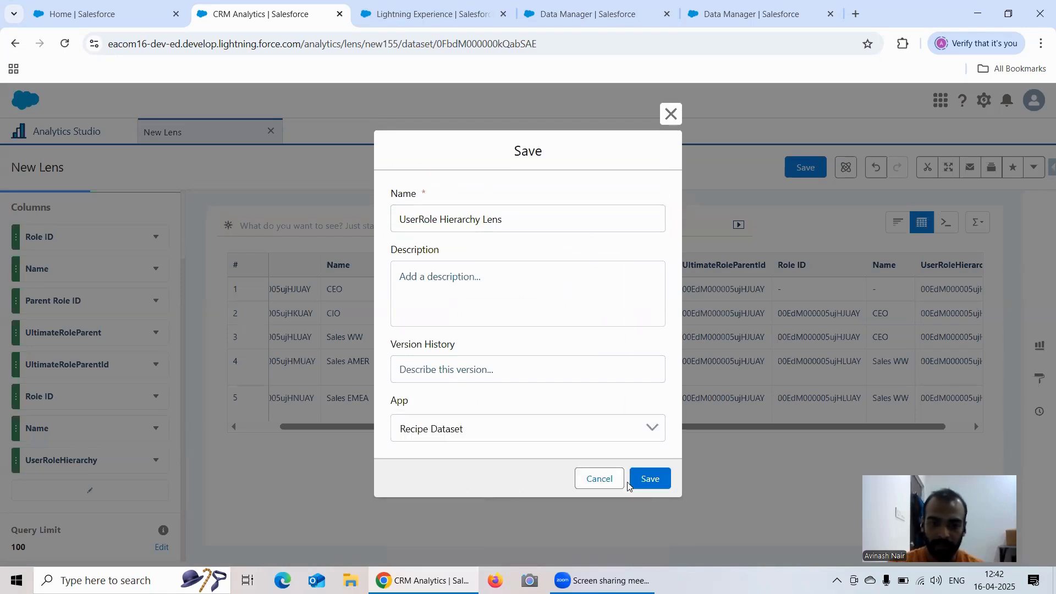
pyautogui.click(655, 476)
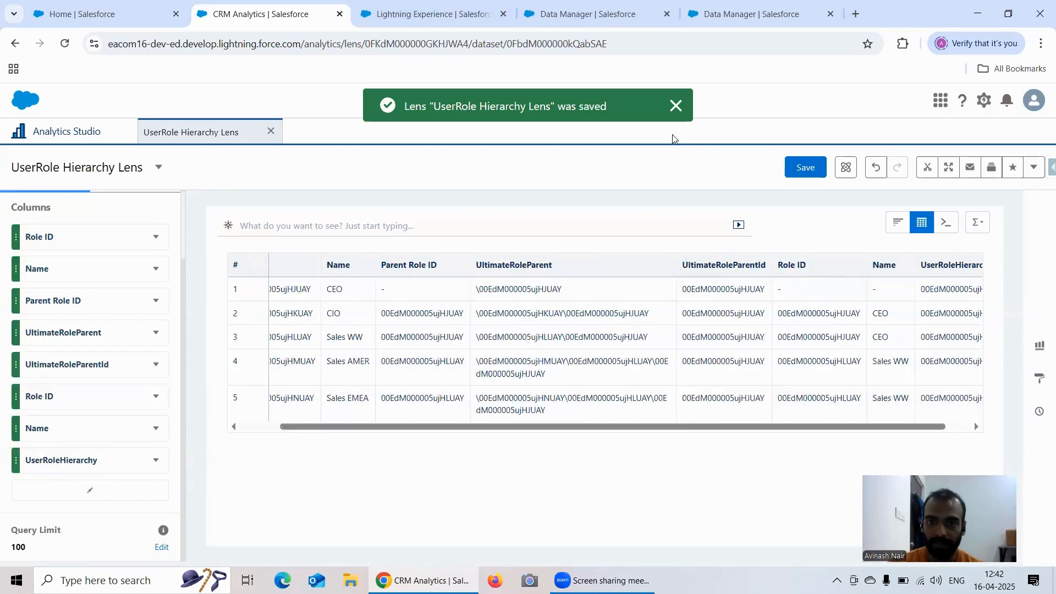
# Compare the Sales EMEA row's role name with its ultimate role name, and review the recipe's join keys.
pyautogui.click(349, 400)
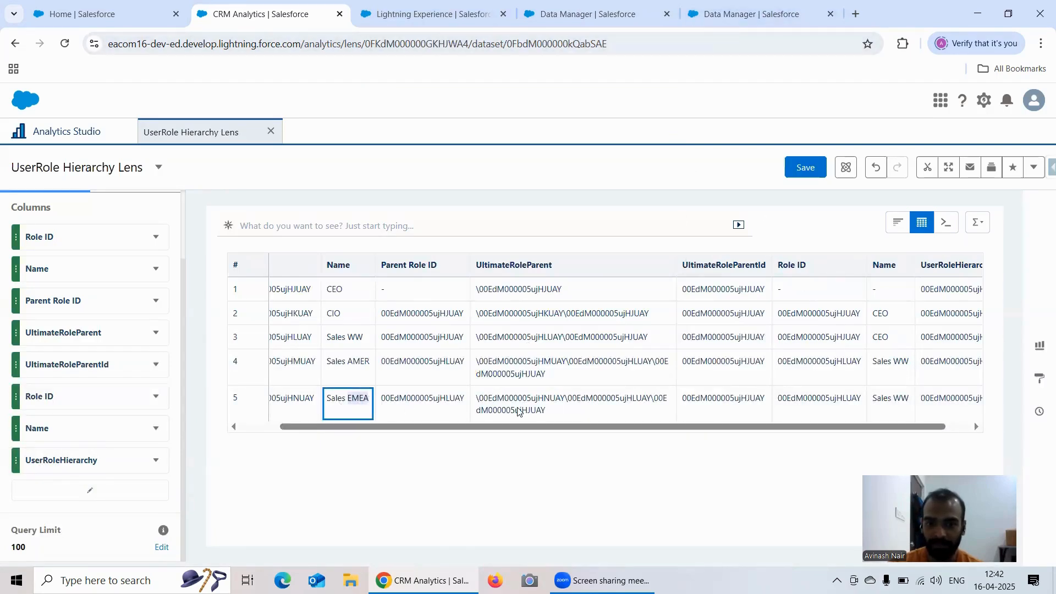
pyautogui.click(900, 405)
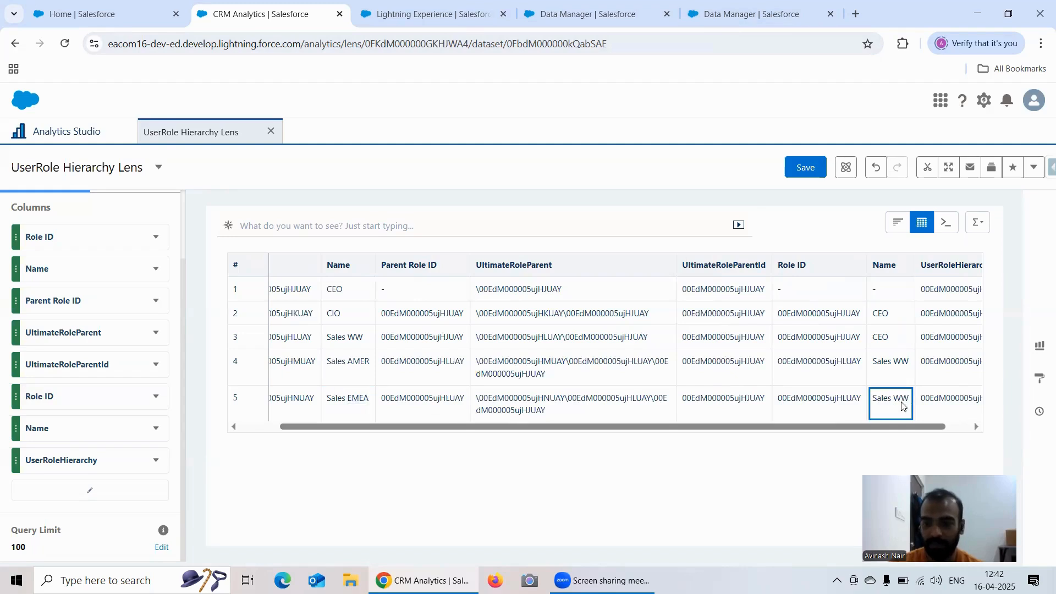
pyautogui.click(708, 19)
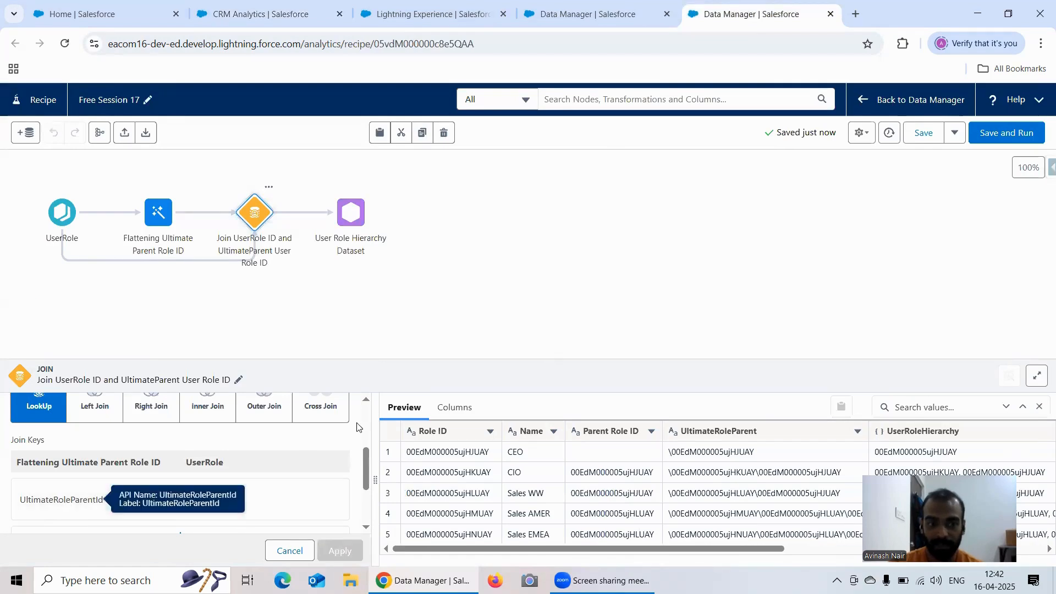
pyautogui.click(281, 13)
# Refresh the Data Manager job monitor to check the recipe run, and reload the UserRole Hierarchy Lens.
pyautogui.click(557, 20)
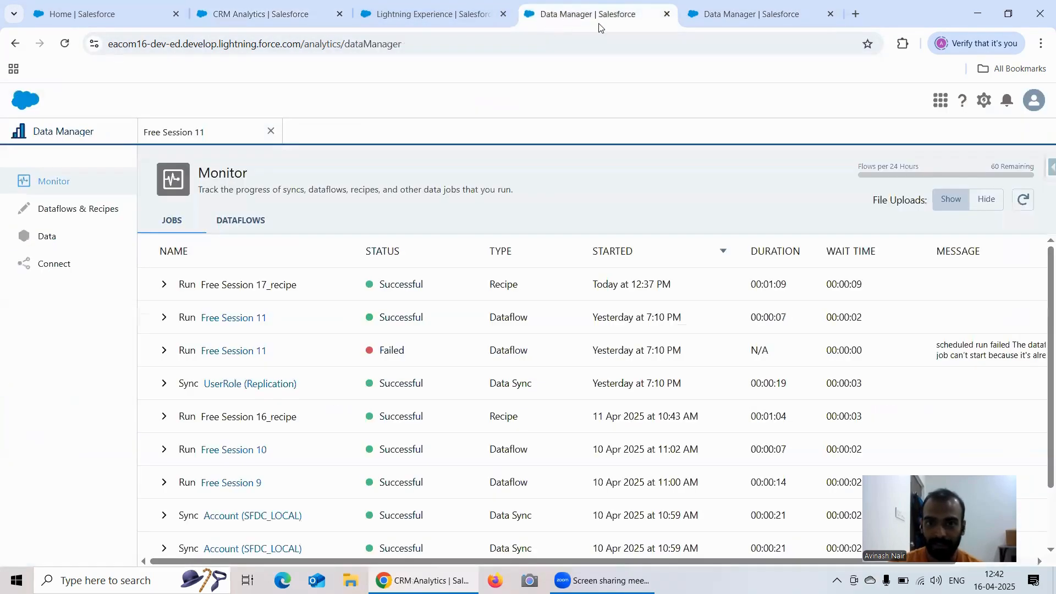
pyautogui.click(1025, 201)
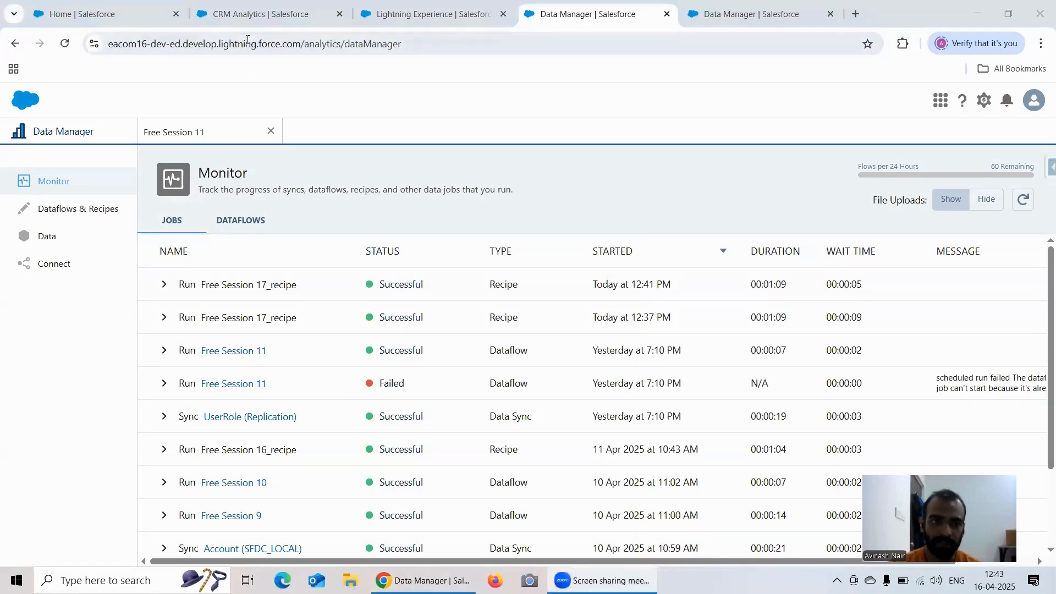
pyautogui.click(247, 22)
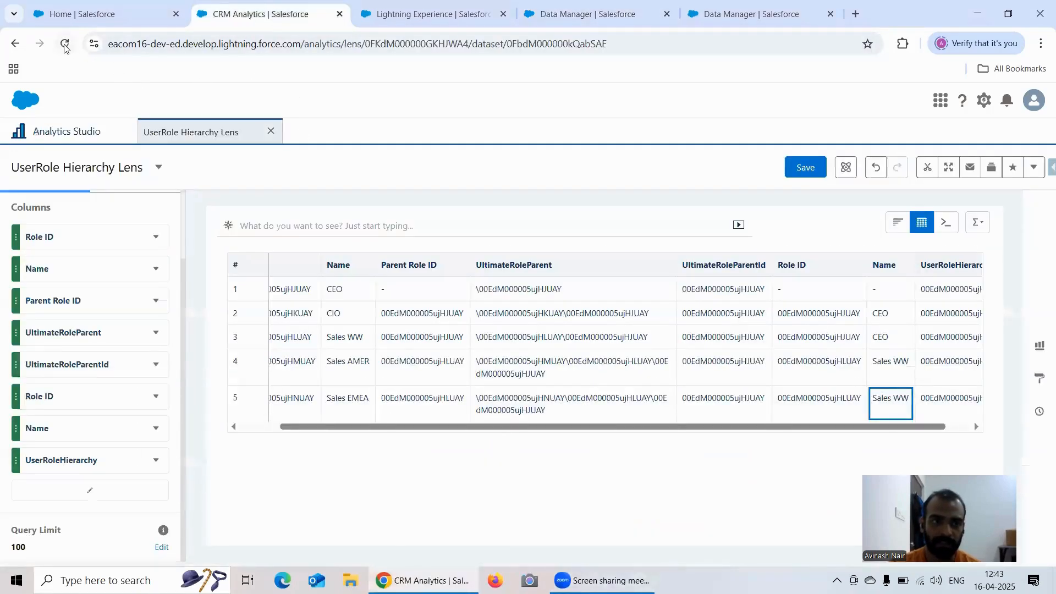
pyautogui.click(65, 45)
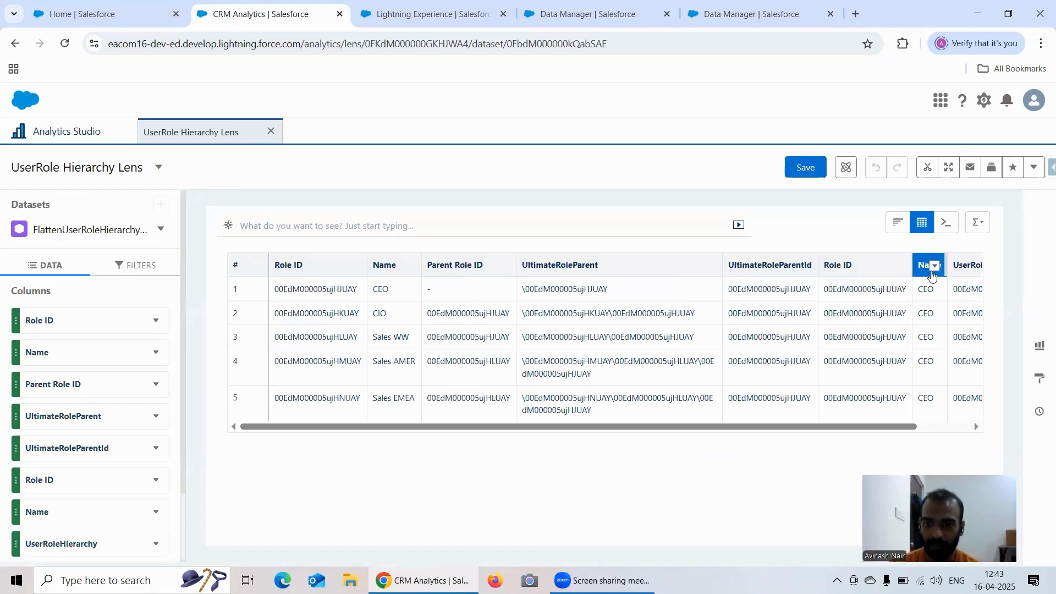
# Rename the second Name column, just before UserRoleHierarchy, as Ultimate User Role Name.
pyautogui.click(156, 512)
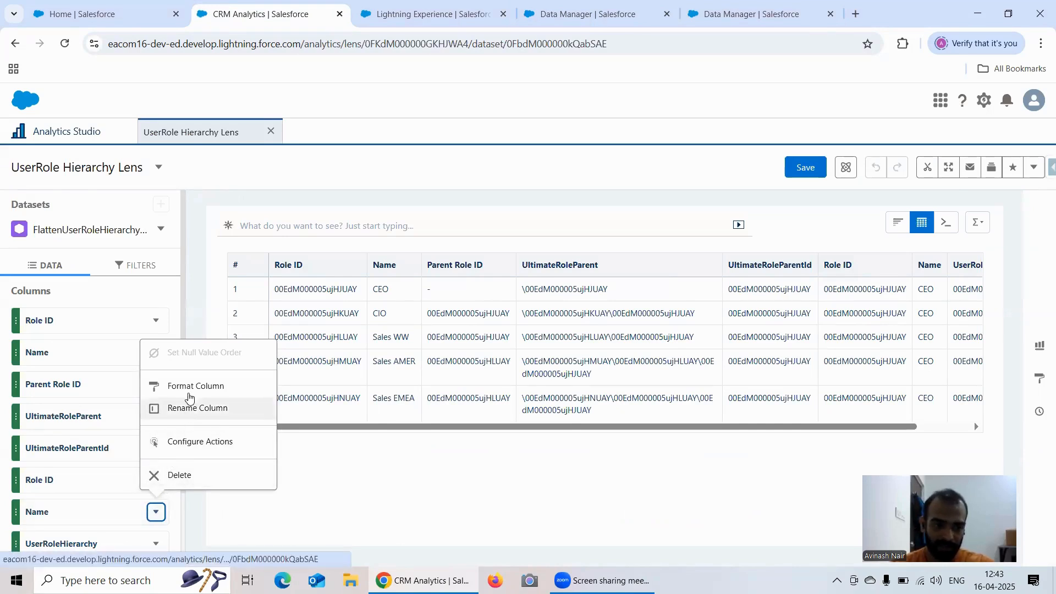
pyautogui.click(189, 390)
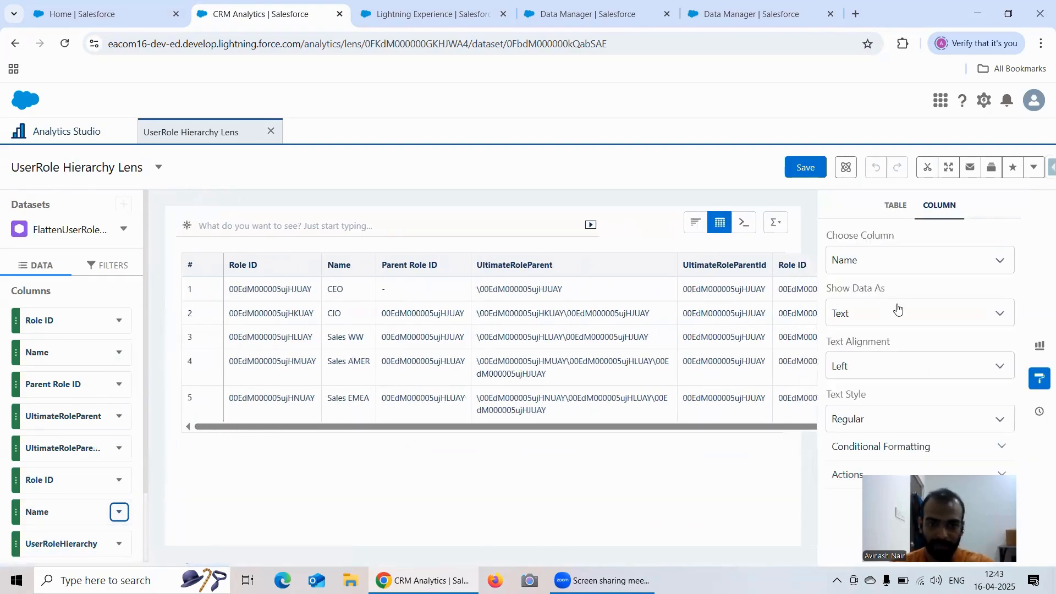
pyautogui.click(119, 513)
pyautogui.click(150, 407)
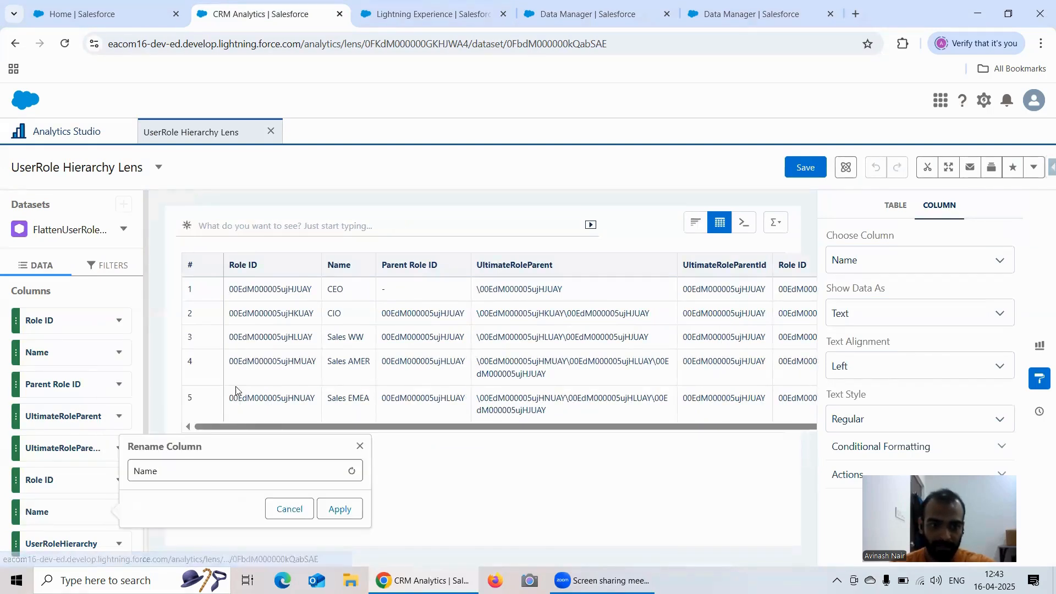
pyautogui.write('Ultim')
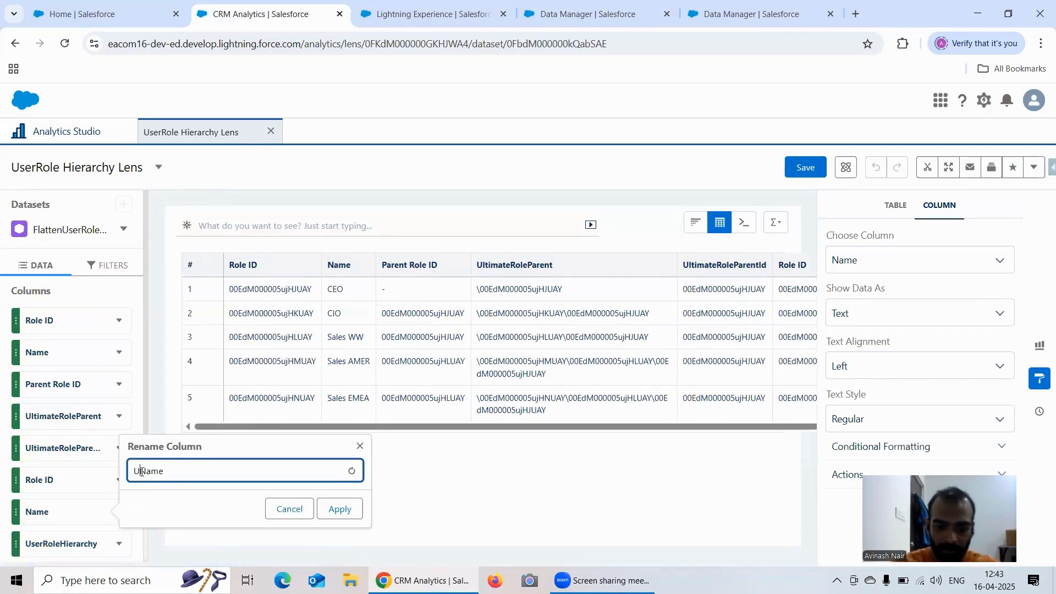
pyautogui.write('ate ')
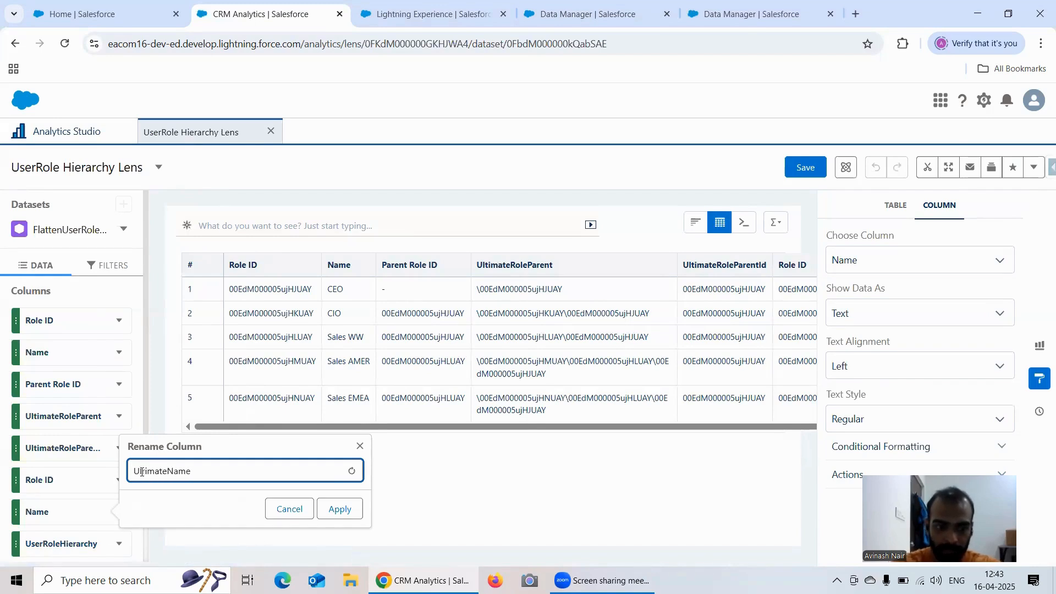
pyautogui.write('User')
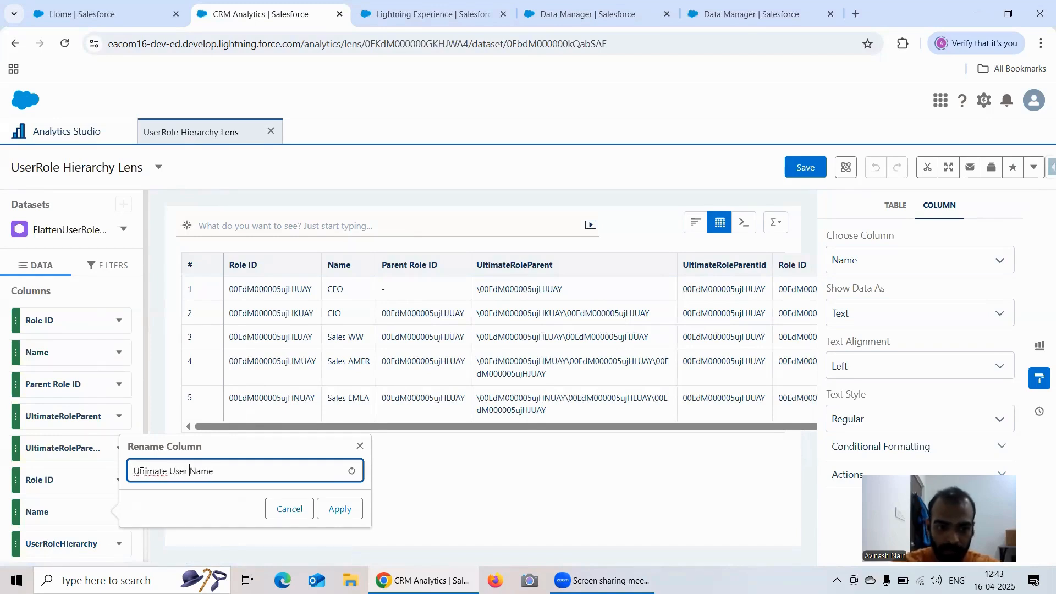
pyautogui.write(' Role')
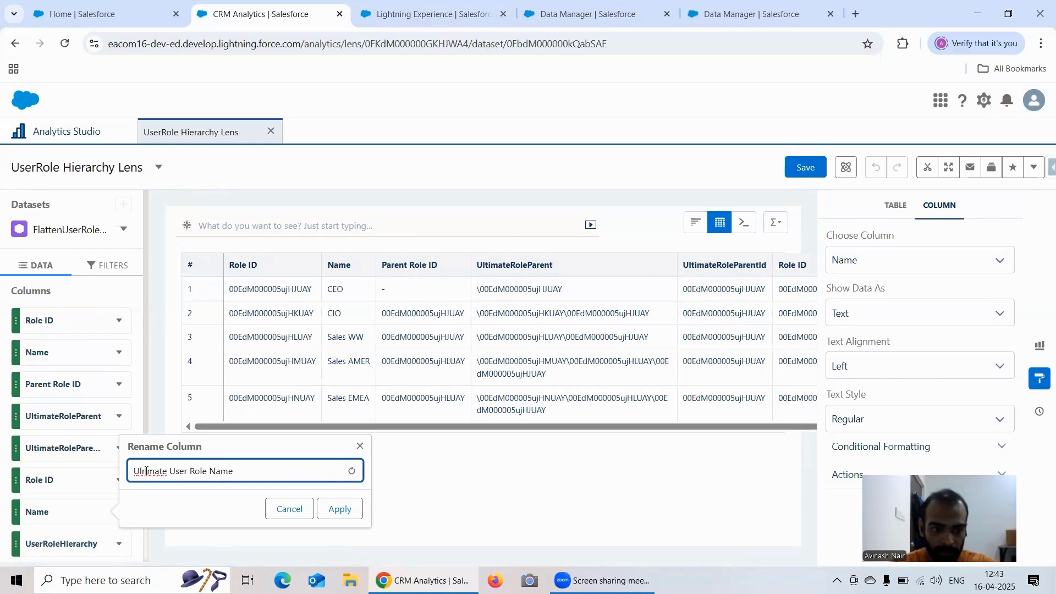
pyautogui.press('Delete')
pyautogui.write('ti')
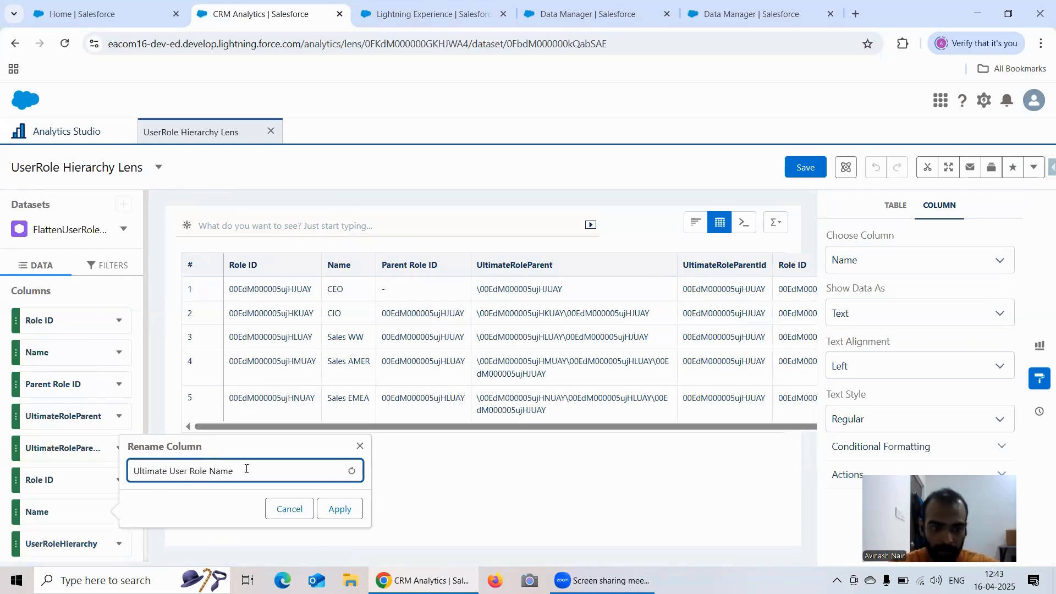
pyautogui.click(337, 512)
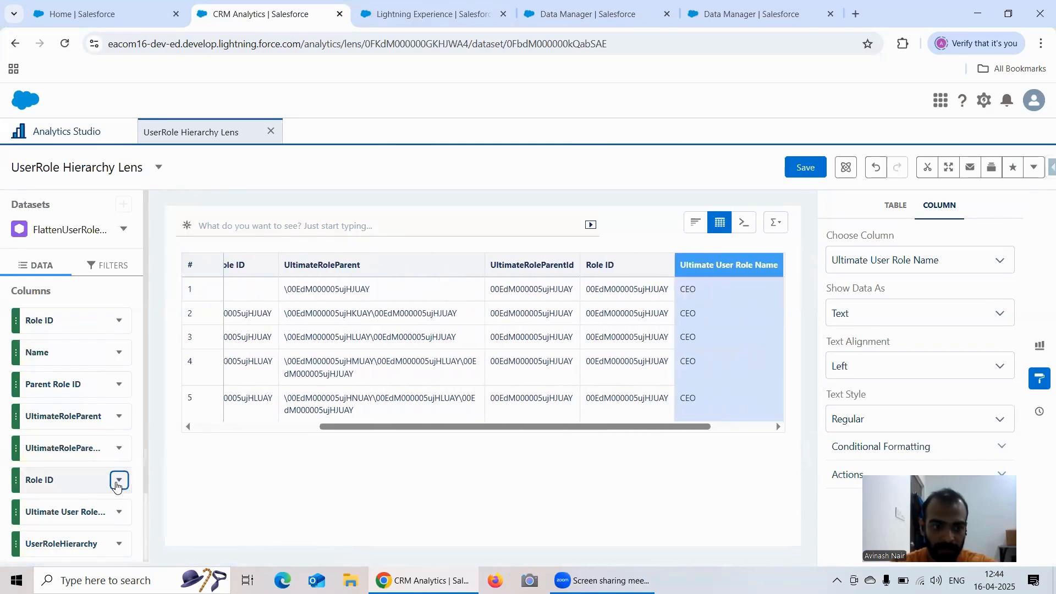
# Rename the second Role ID column, just before Ultimate User Role Name, as Ultimate UserRole ID.
pyautogui.click(118, 484)
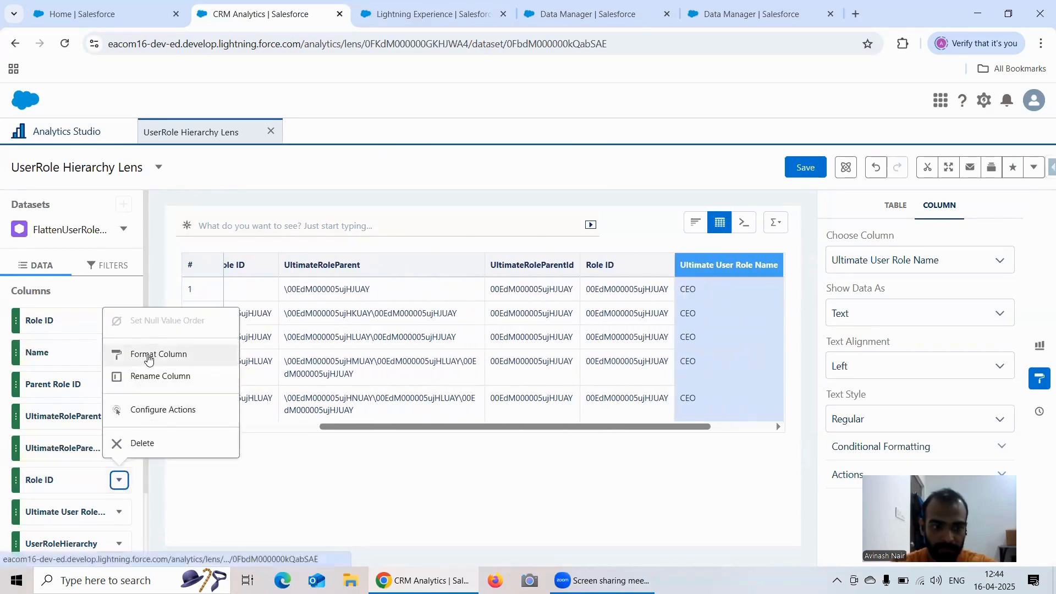
pyautogui.click(154, 376)
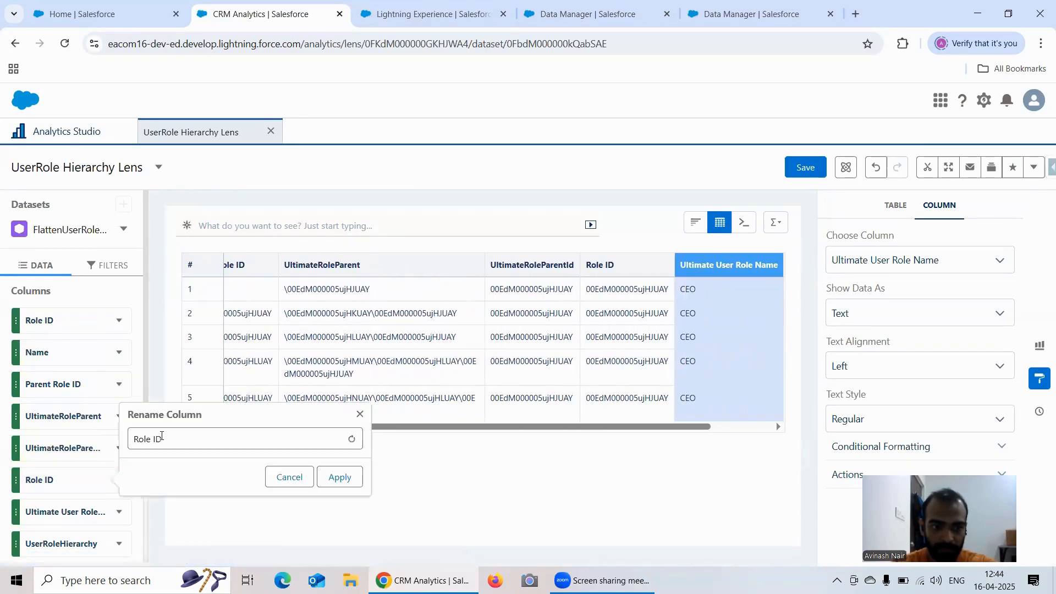
pyautogui.click(136, 440)
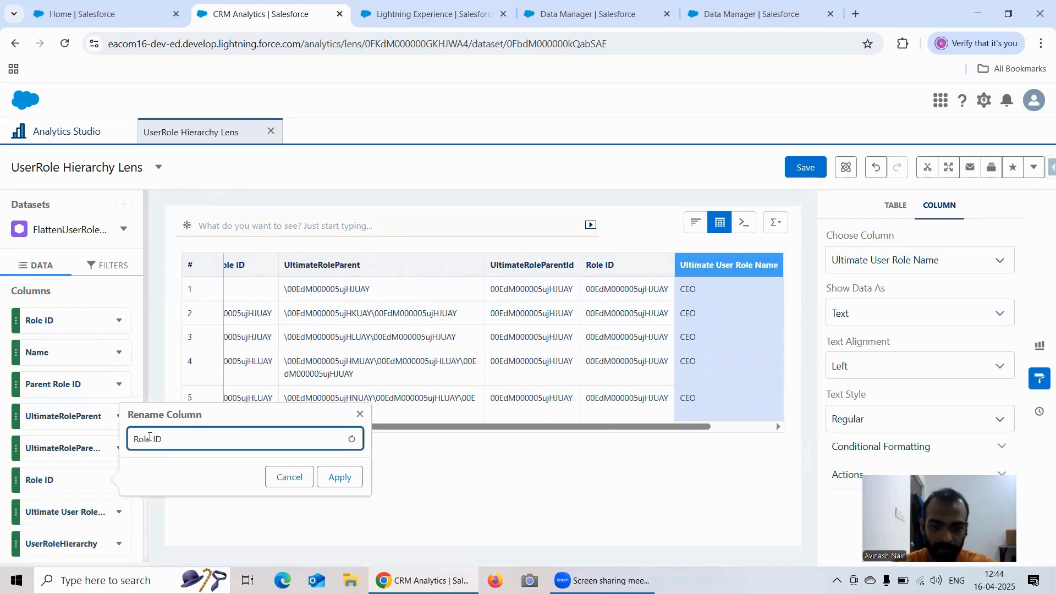
pyautogui.write('Ultimate')
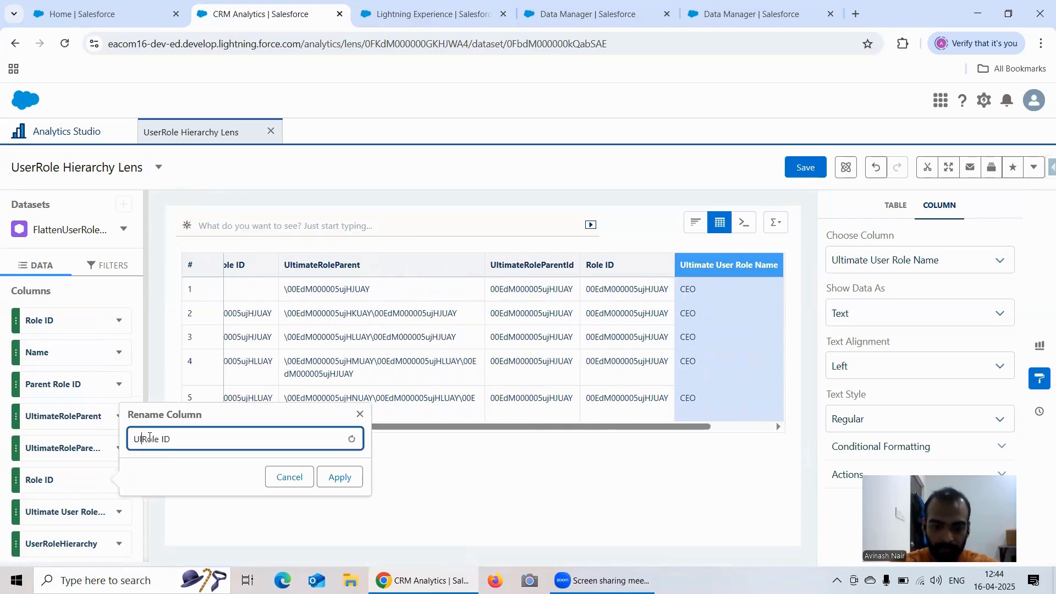
pyautogui.write(' User')
pyautogui.click(340, 478)
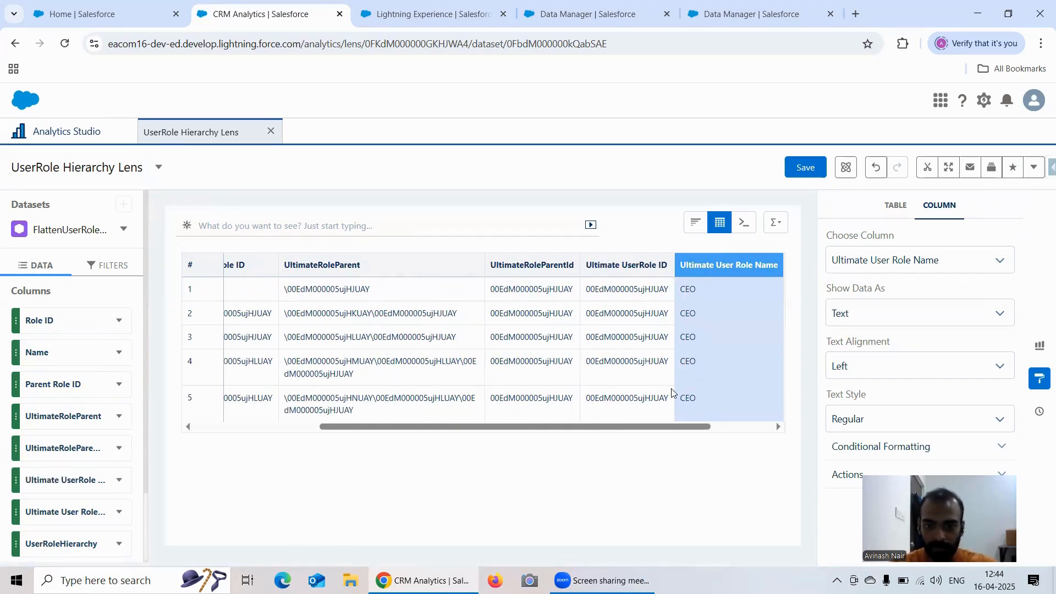
# Hide the formatting options and compare each role's parent ID and UltimateRoleParent path with its ultimate role ID, ultimate role name and UserRoleHierarchy values.
pyautogui.click(1040, 379)
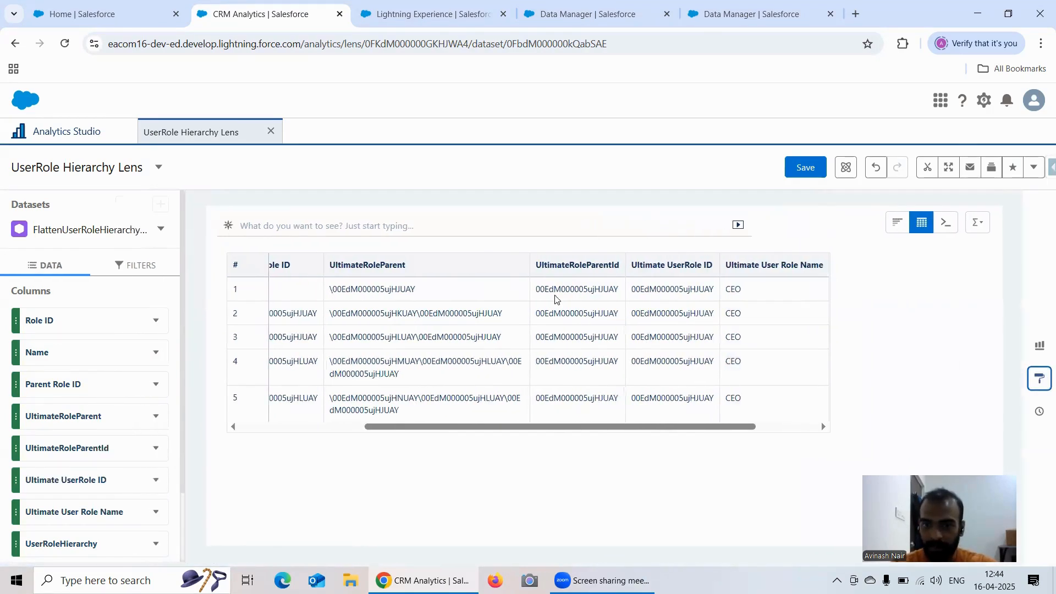
pyautogui.click(314, 427)
pyautogui.moveTo(314, 427); pyautogui.dragTo(297, 427)
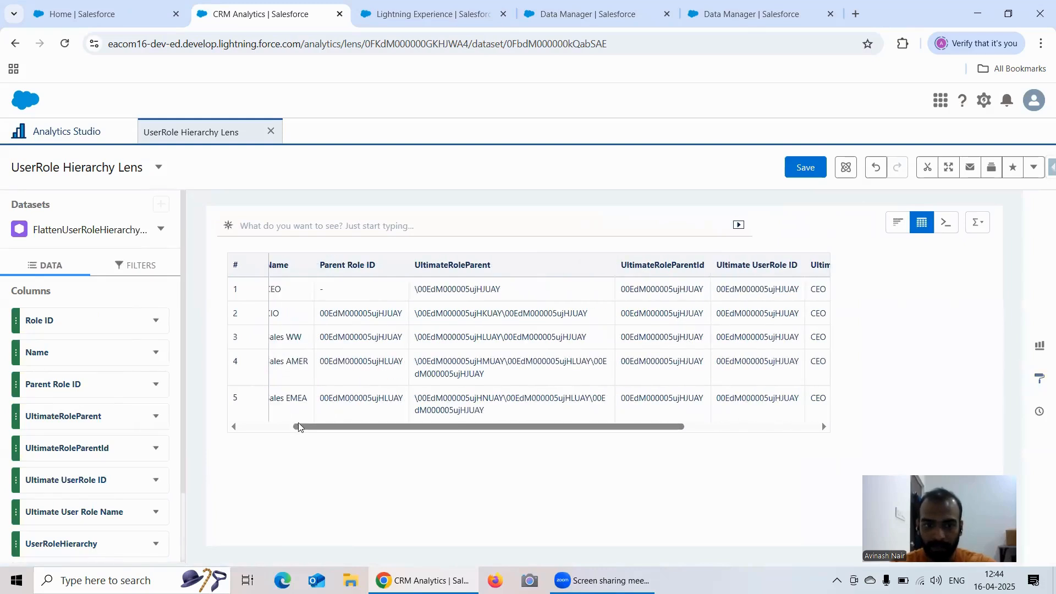
pyautogui.hscroll(-3, 339, 308)
pyautogui.moveTo(580, 428); pyautogui.dragTo(479, 338)
pyautogui.moveTo(598, 430); pyautogui.dragTo(638, 435)
pyautogui.click(644, 293)
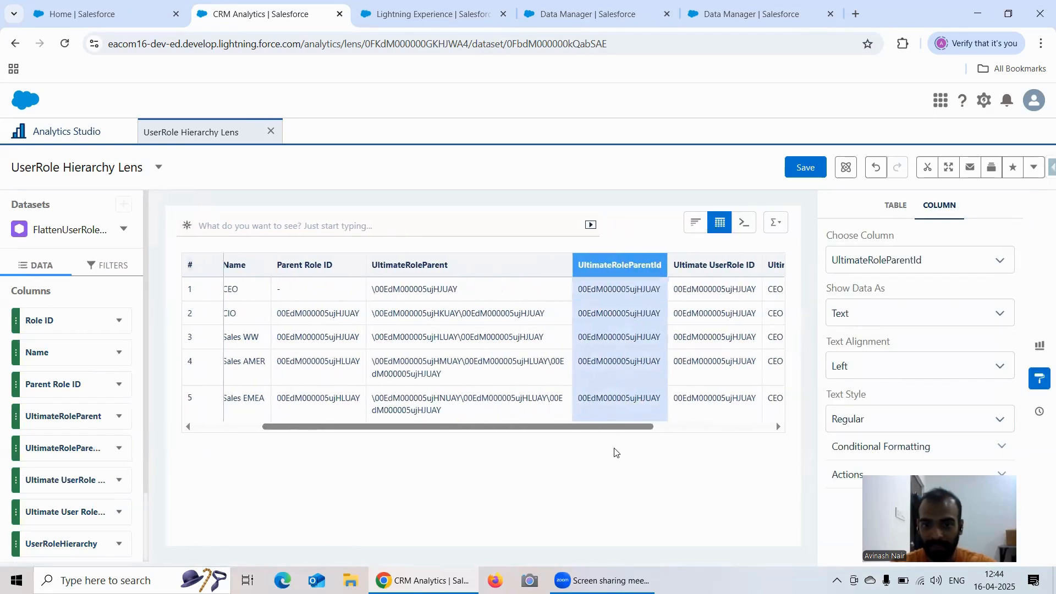
pyautogui.click(1039, 378)
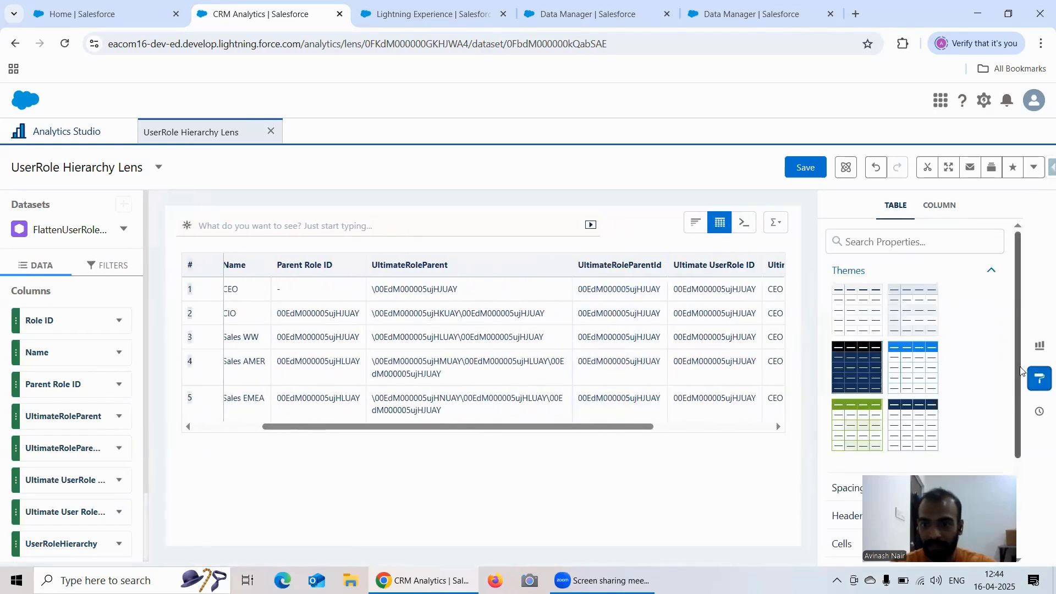
pyautogui.click(1039, 378)
pyautogui.click(1039, 378)
pyautogui.click(1040, 378)
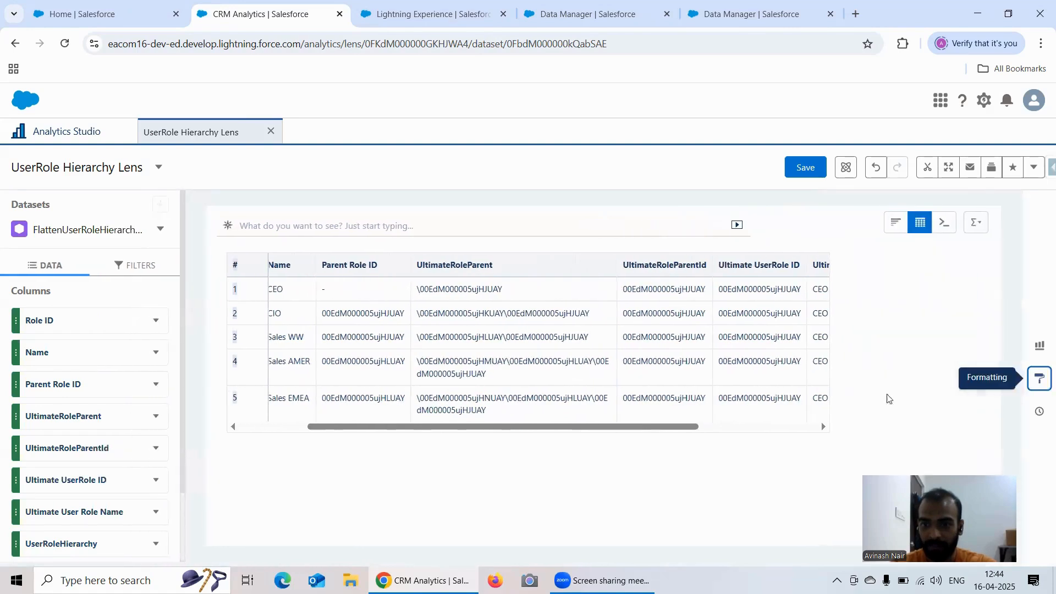
pyautogui.moveTo(679, 432); pyautogui.dragTo(798, 429)
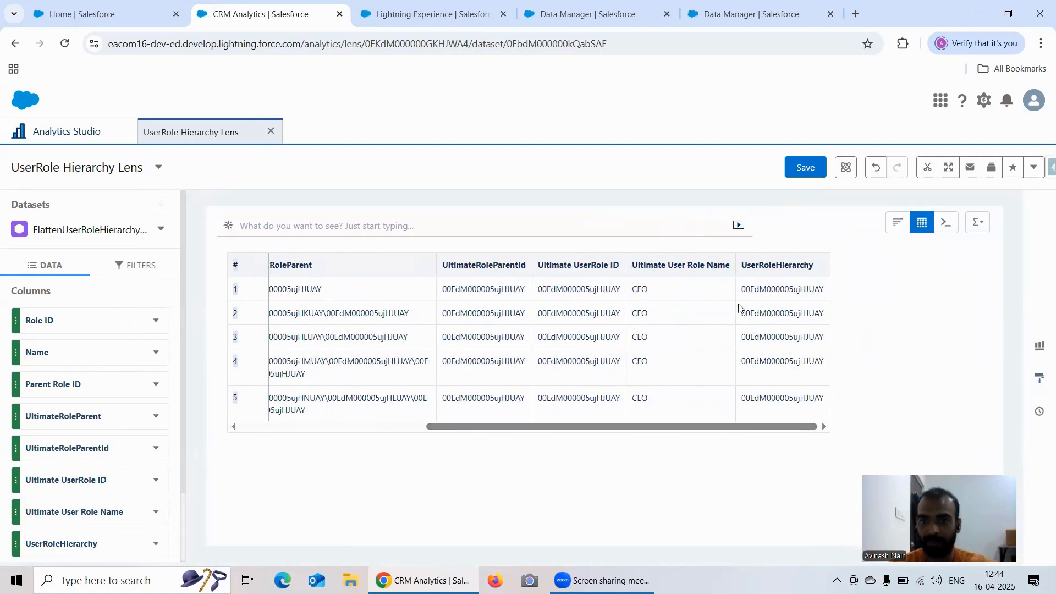
pyautogui.scroll(-2, 111, 469)
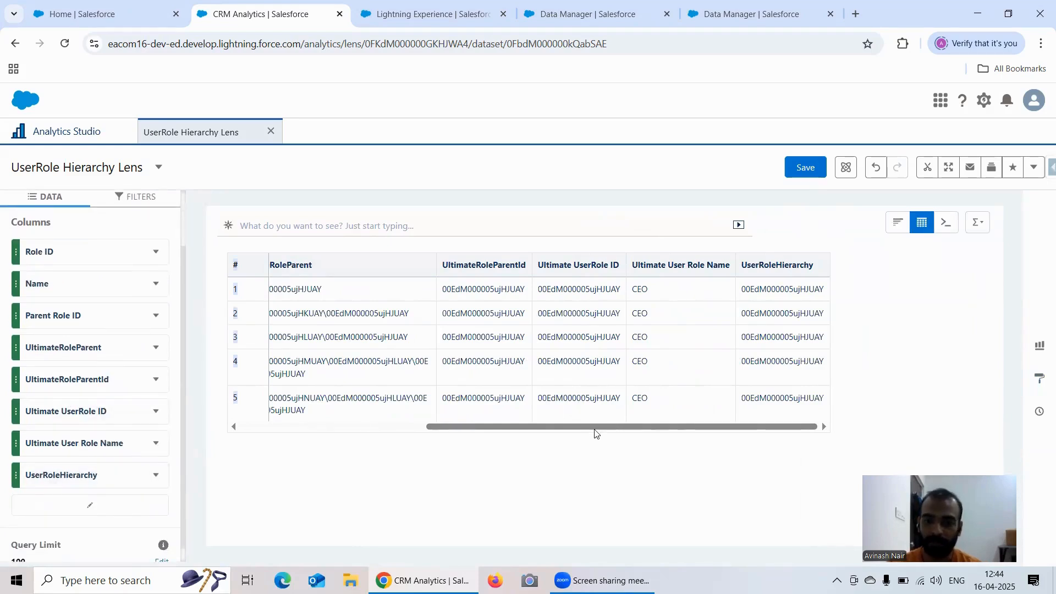
# Save the updated UserRole Hierarchy Lens with its renamed columns, keeping it in the Recipe Dataset app.
pyautogui.moveTo(562, 426); pyautogui.dragTo(410, 428)
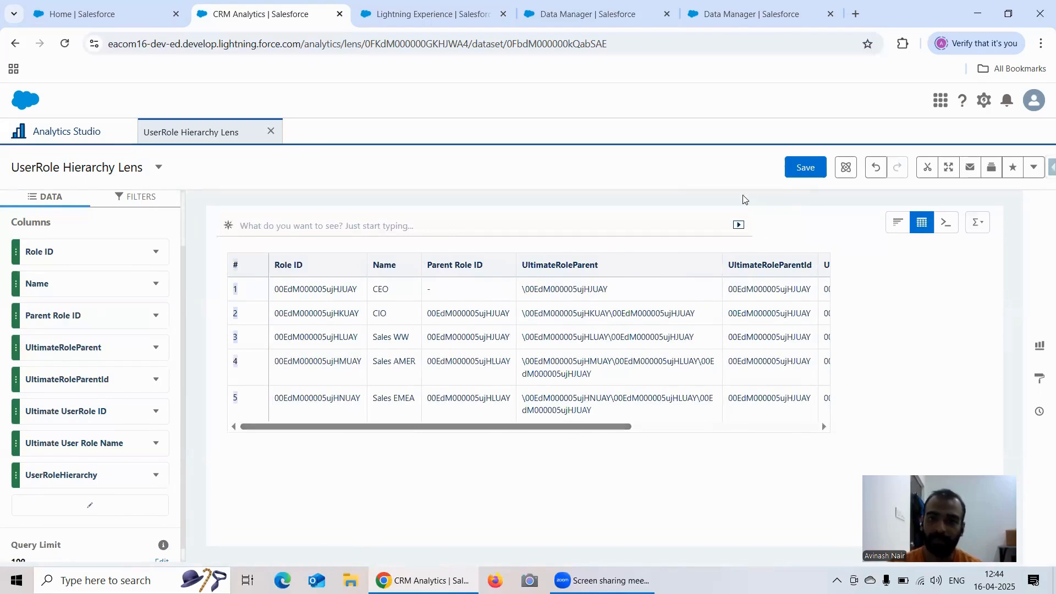
pyautogui.click(803, 173)
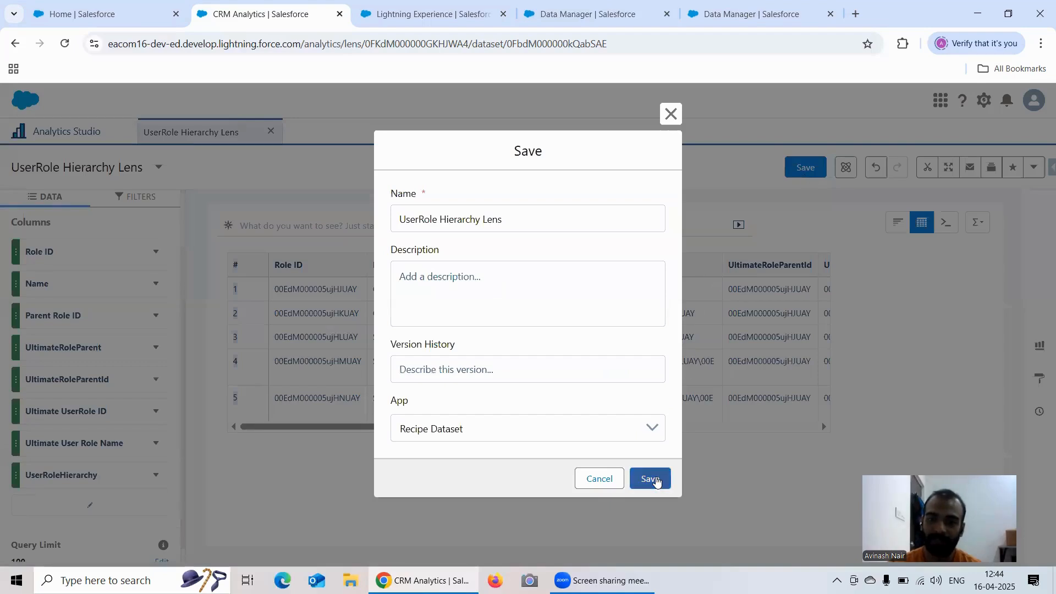
pyautogui.click(650, 479)
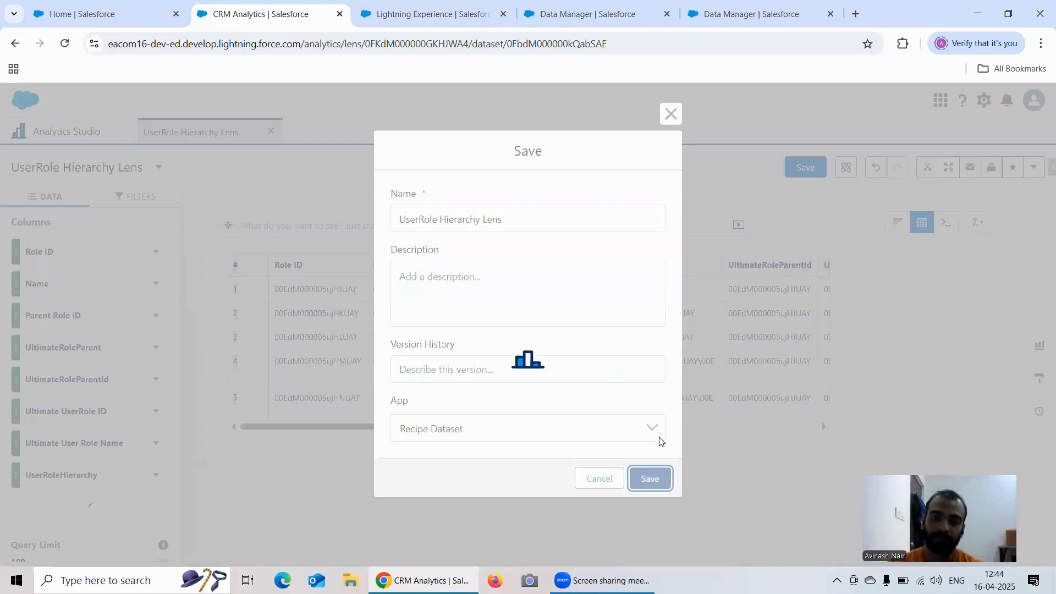